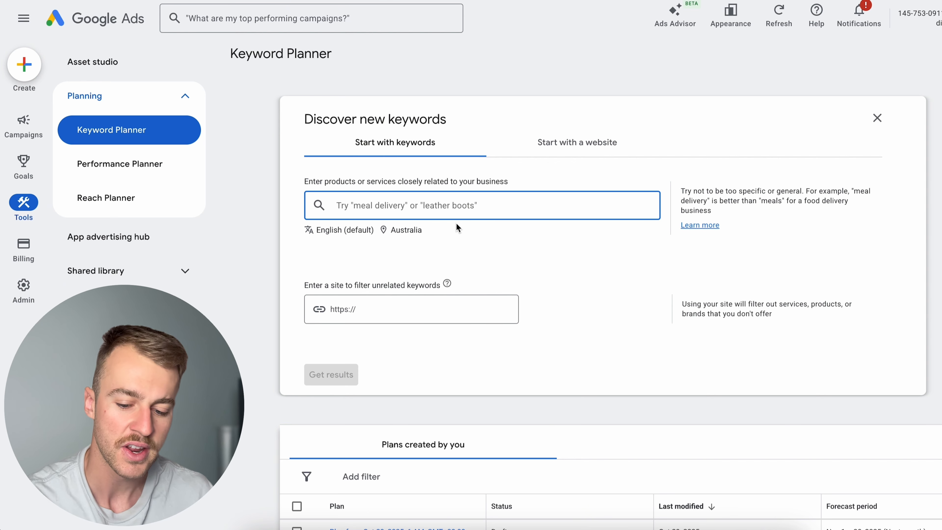
- Add the keyword "Appliance Repair Near Me" and replace Australia with Melbourne, Victoria, Australia as the target location
type("Appliance Repair Near Me")
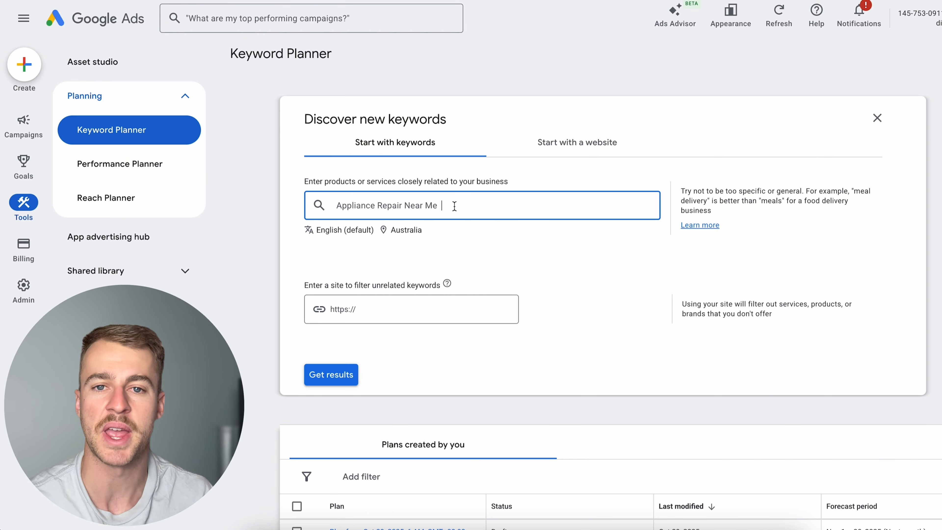
key("Return")
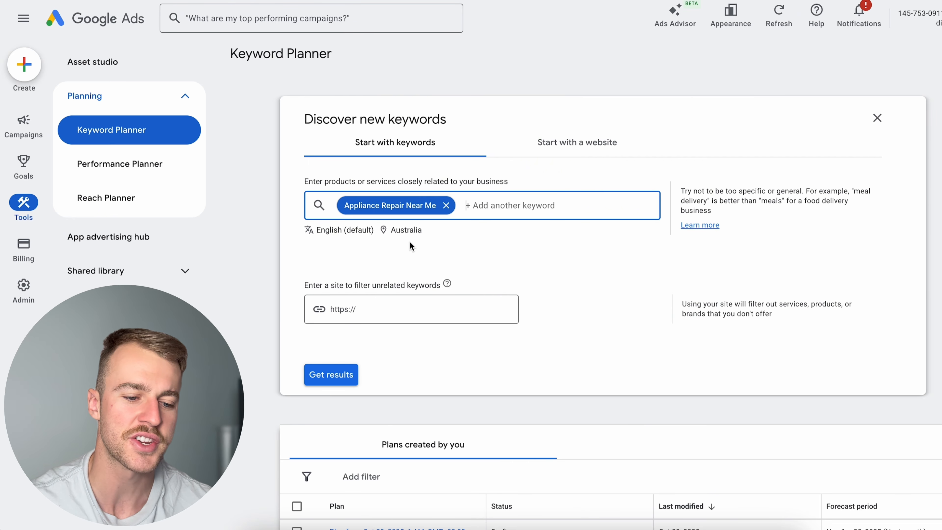
left_click(407, 233)
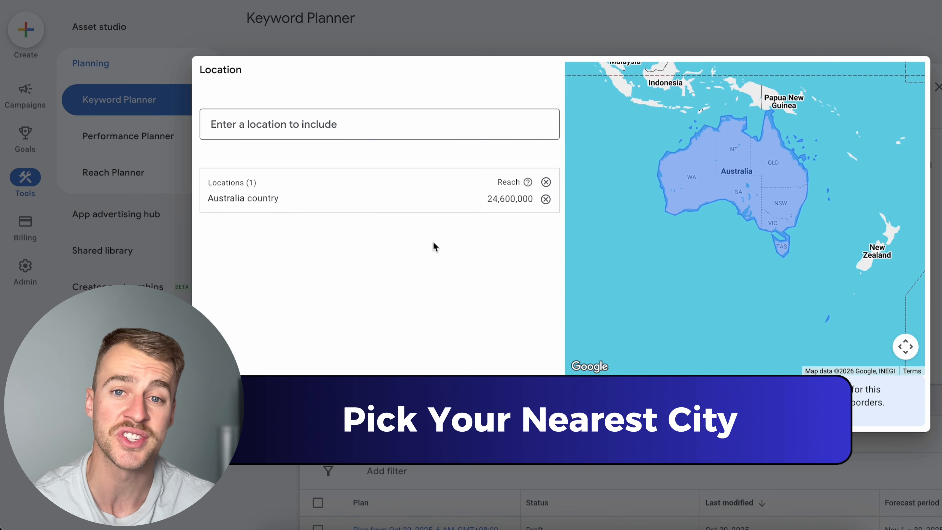
left_click(545, 199)
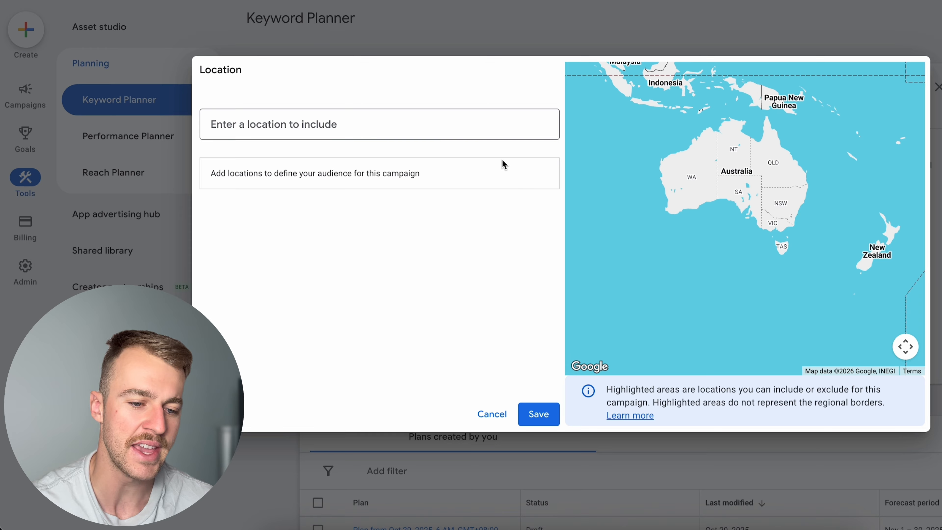
left_click(484, 131)
type("melbo")
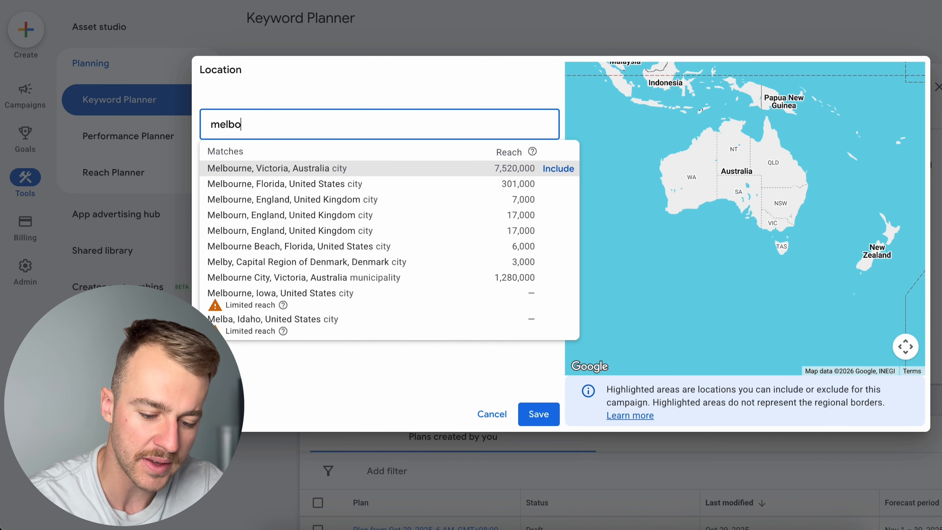
type("urne")
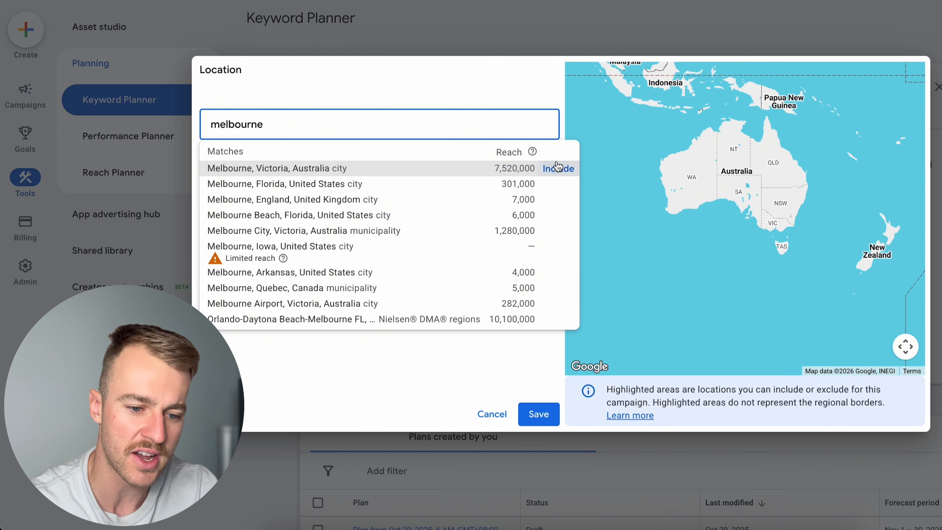
left_click(558, 167)
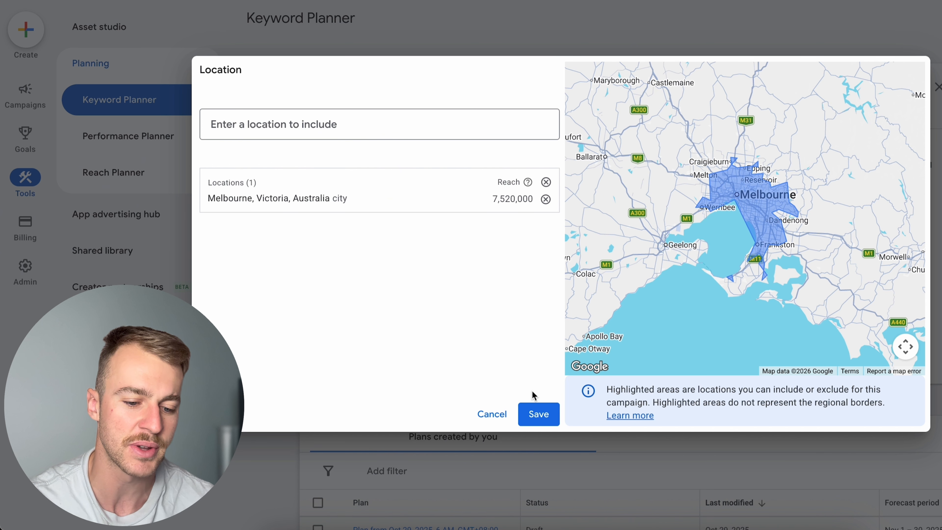
left_click(538, 412)
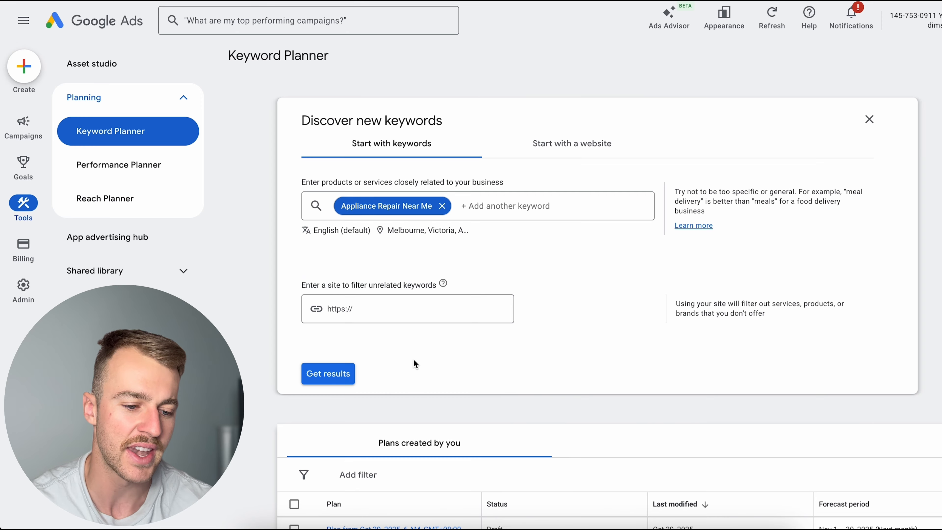
- Get the keyword ideas and sort them by average monthly searches, highest first
left_click(329, 374)
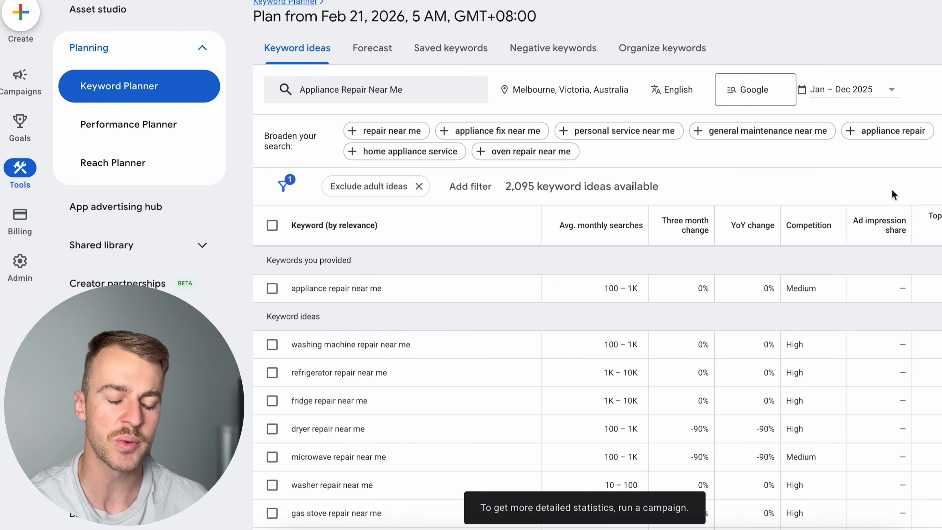
left_click(605, 241)
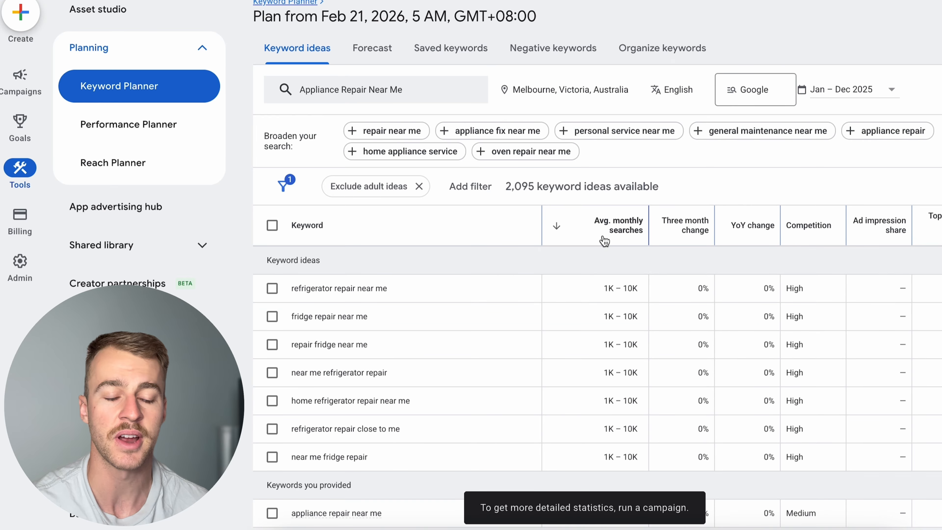
scroll(608, 318, "down", 1)
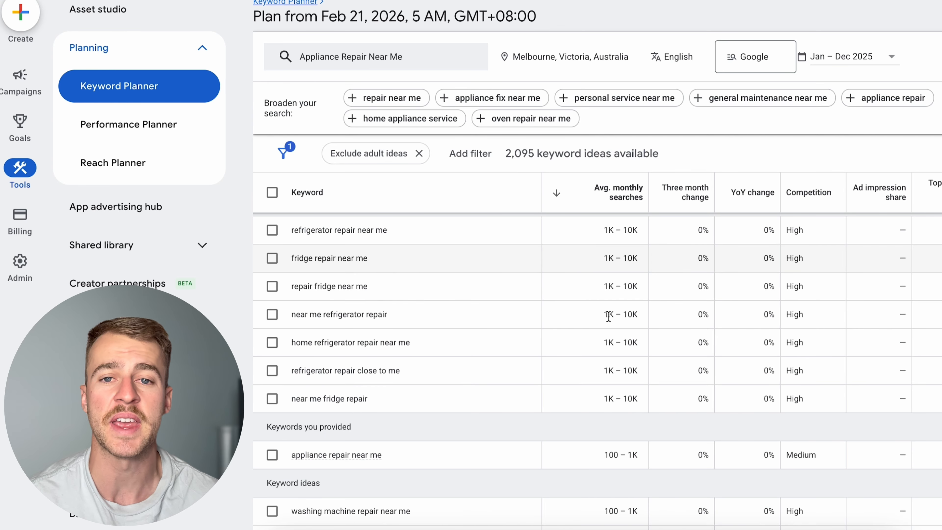
scroll(439, 322, "up", 1)
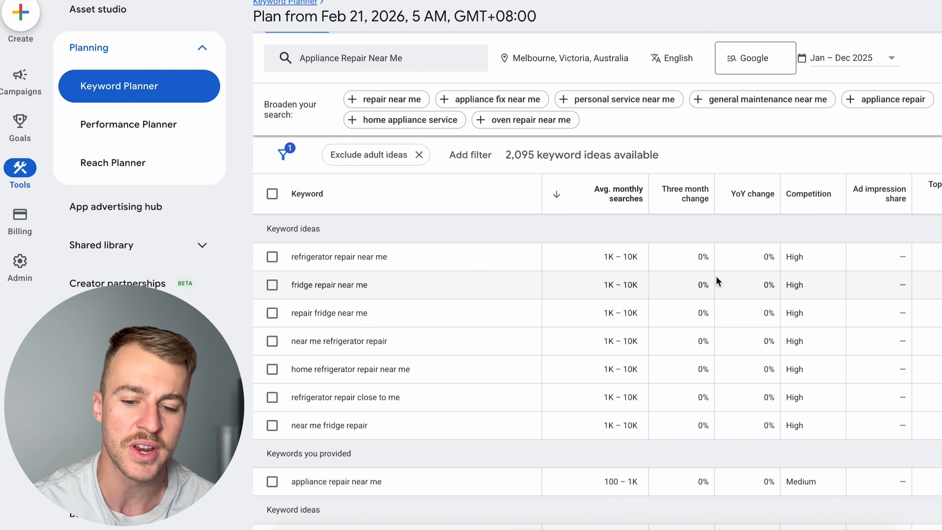
- Select all seven refrigerator and fridge repair keyword ideas in the 1K – 10K monthly search range
left_click(275, 258)
left_click(272, 285)
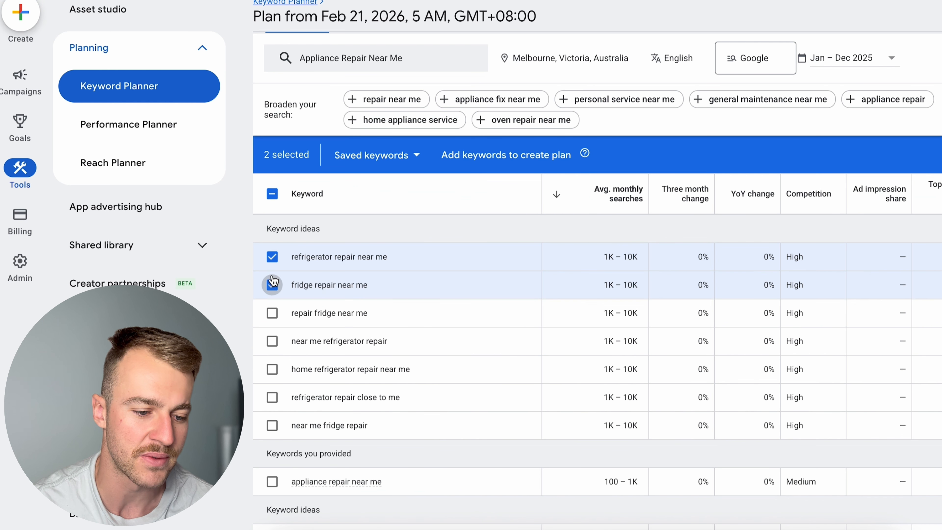
left_click(272, 313)
left_click(272, 341)
left_click(272, 369)
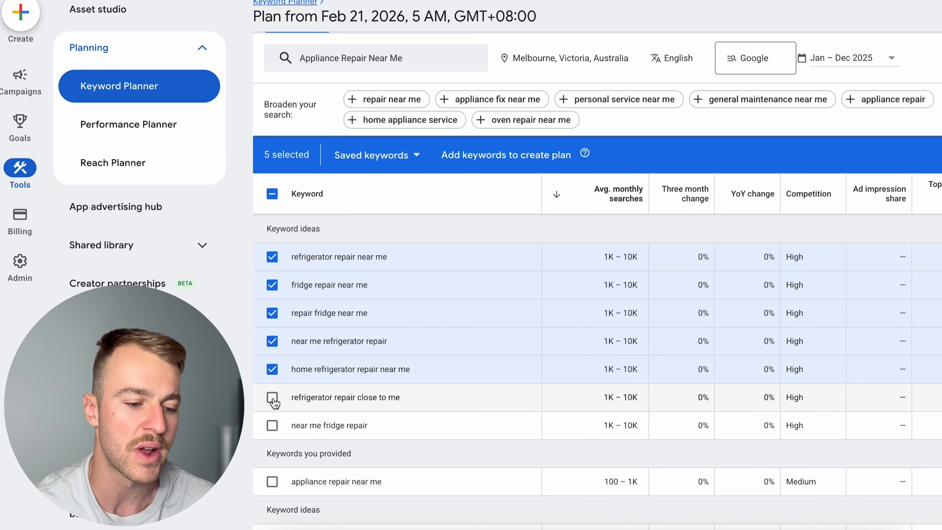
left_click(272, 397)
scroll(273, 399, "down", 1)
left_click(273, 399)
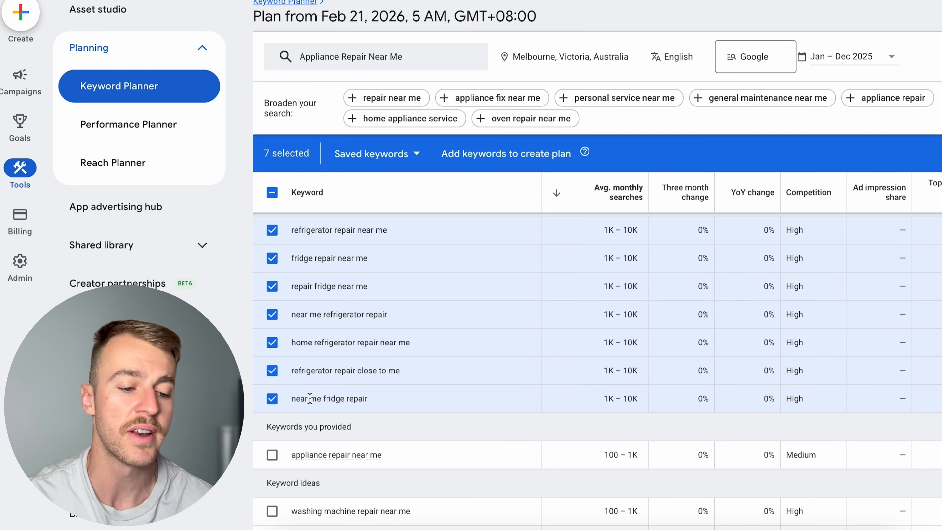
scroll(382, 288, "up", 2)
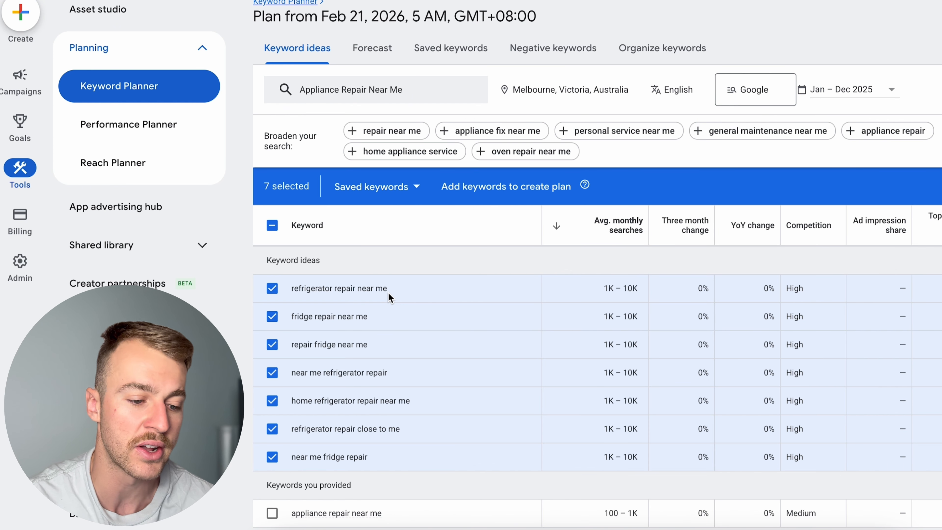
scroll(389, 296, "down", 1)
scroll(437, 275, "up", 1)
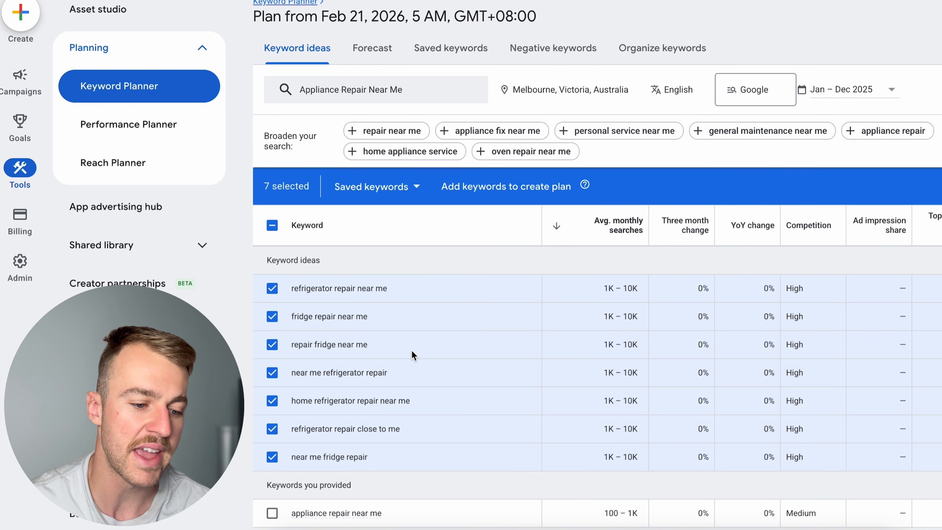
- Deselect the seven refrigerator and fridge repair keyword ideas
left_click(271, 288)
left_click(272, 316)
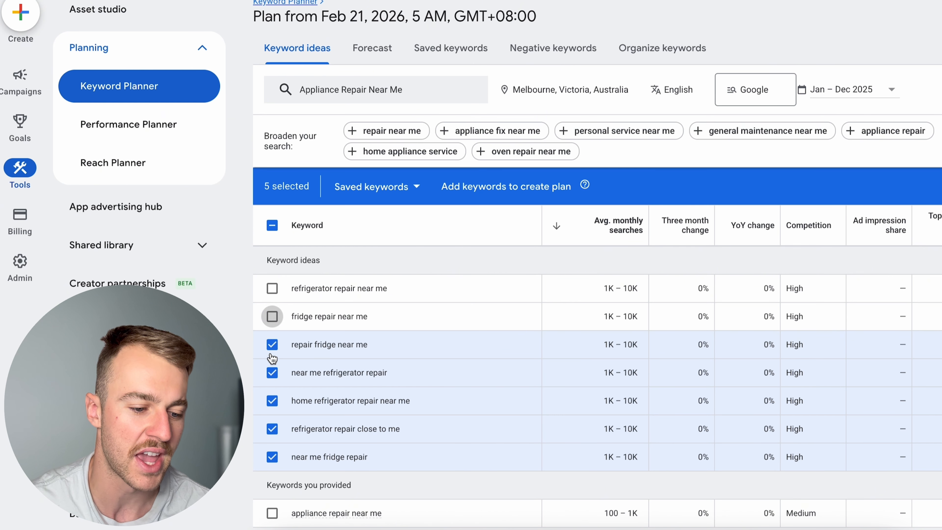
left_click(271, 345)
left_click(272, 373)
left_click(271, 400)
left_click(272, 429)
left_click(272, 456)
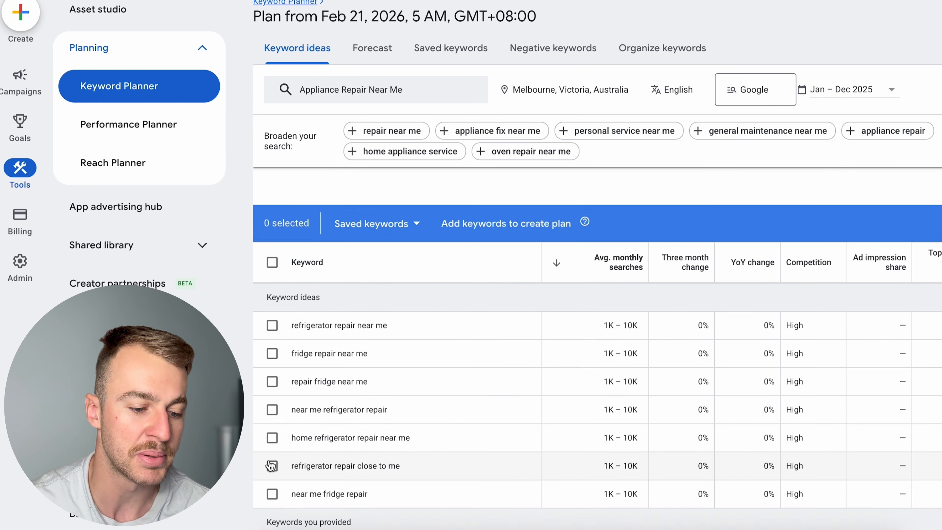
- Select the provided keyword "appliance repair near me" and compare it with the surrounding keyword ideas
scroll(273, 445, "down", 5)
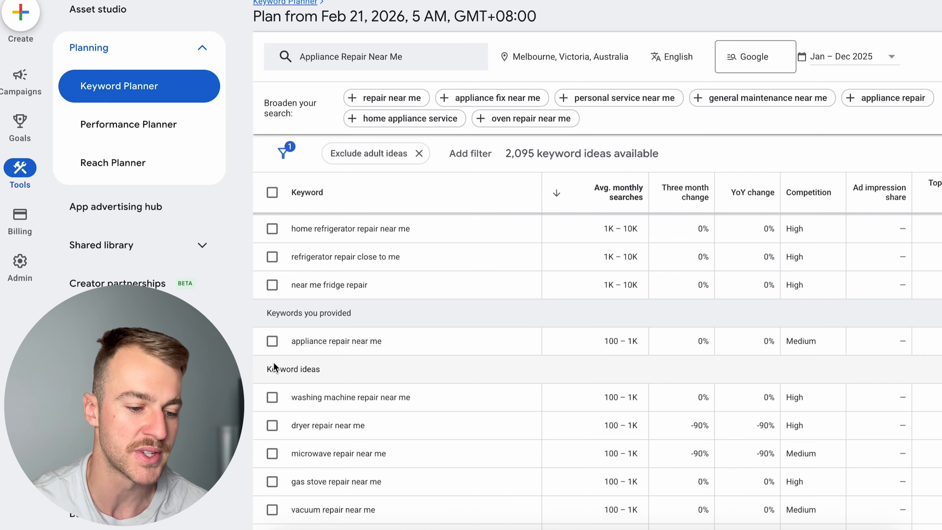
left_click(272, 341)
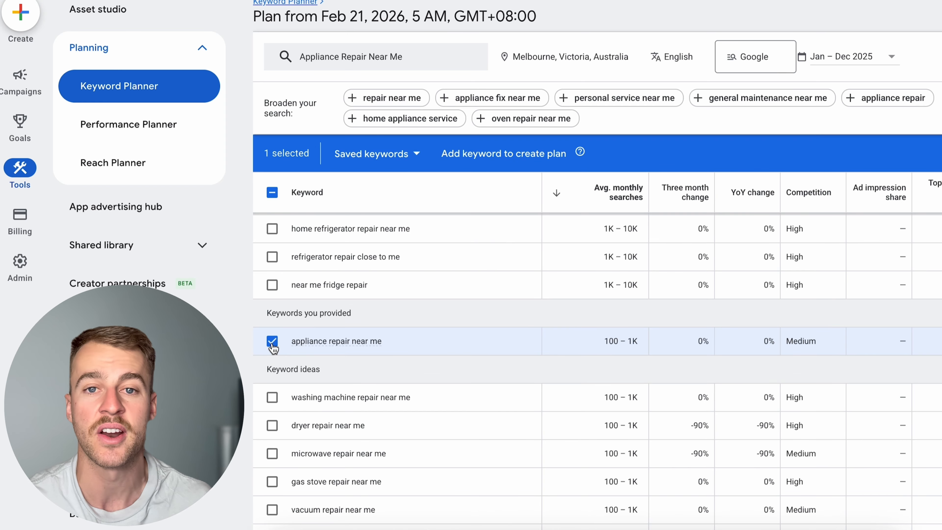
scroll(448, 317, "up", 5)
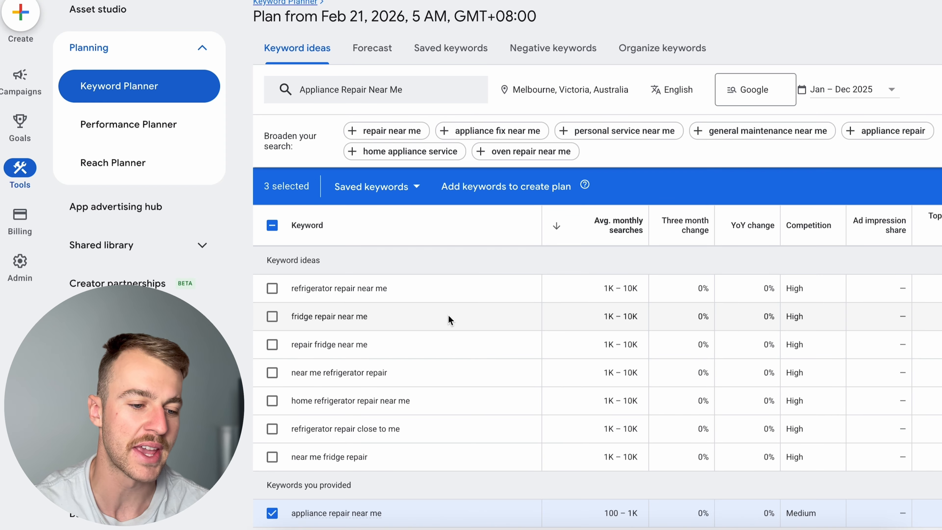
scroll(434, 451, "down", 1)
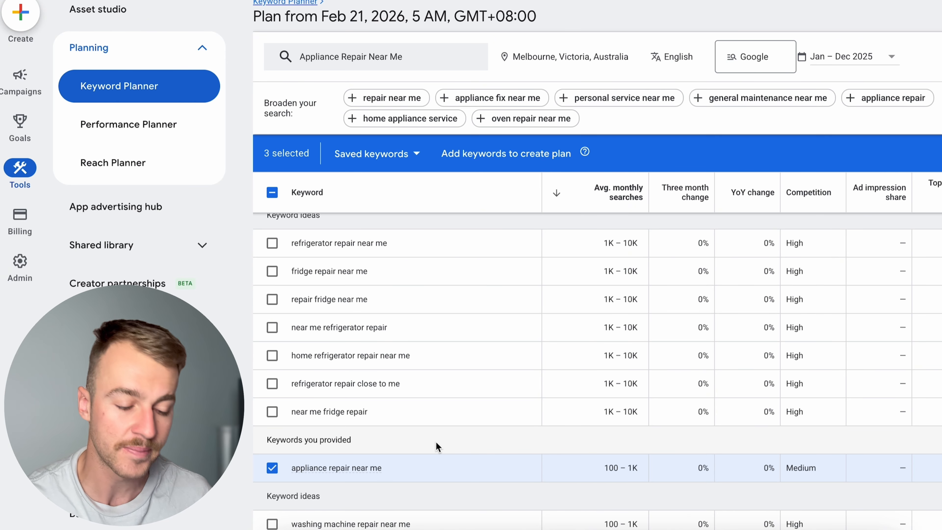
scroll(438, 447, "down", 1)
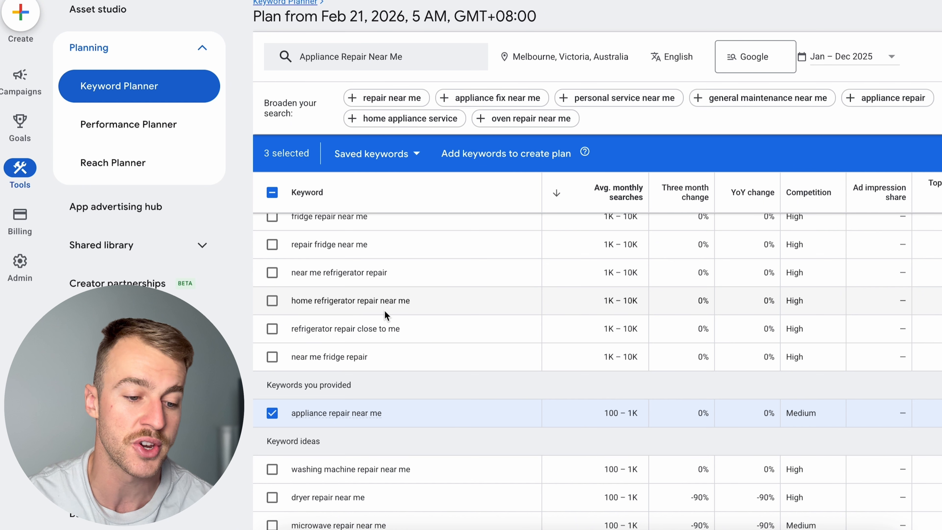
scroll(385, 312, "up", 1)
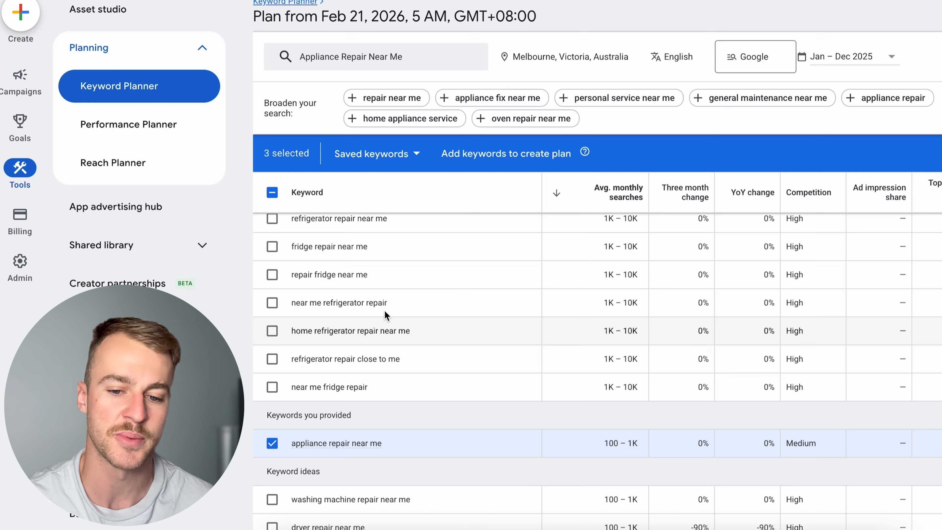
scroll(384, 310, "up", 1)
scroll(385, 310, "down", 5)
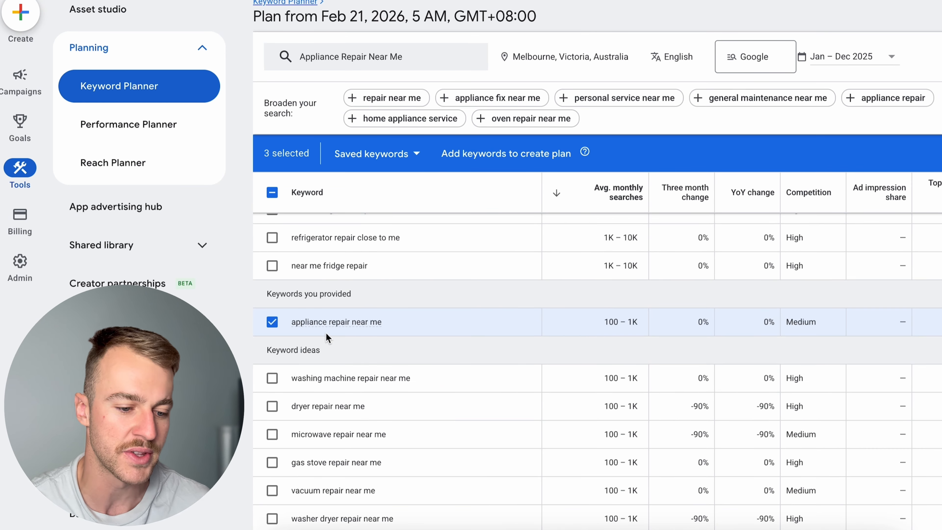
scroll(326, 333, "down", 1)
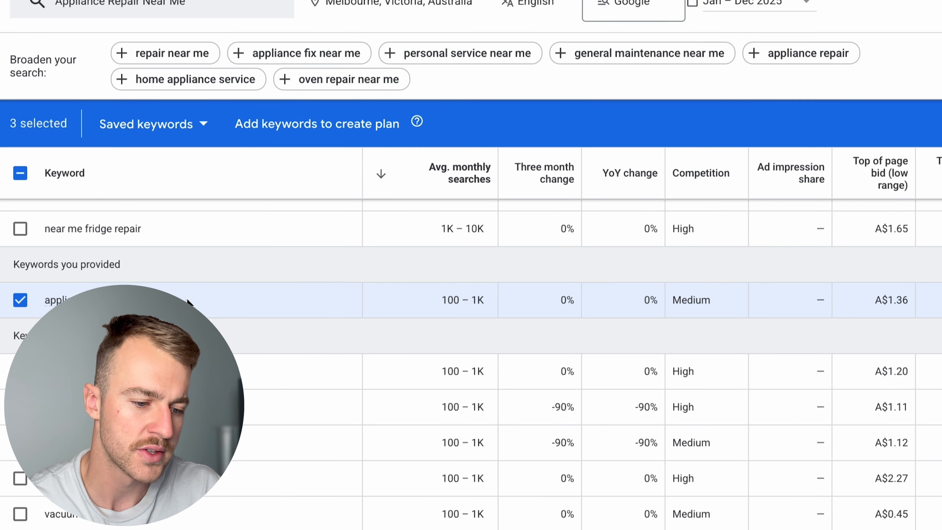
- Look up "appliance repair near me" on Google Search and examine the sponsored results competing for that keyword
left_click_drag(421, 315, 300, 313)
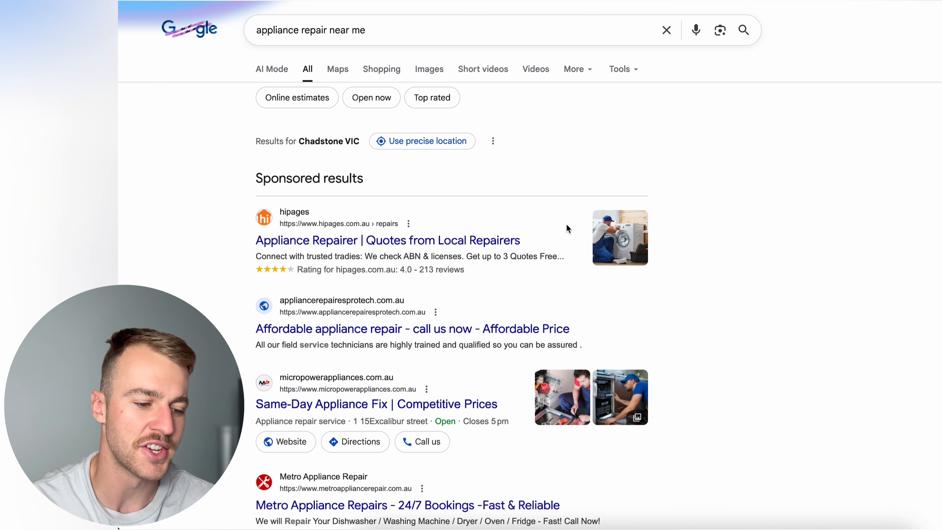
scroll(511, 358, "down", 2)
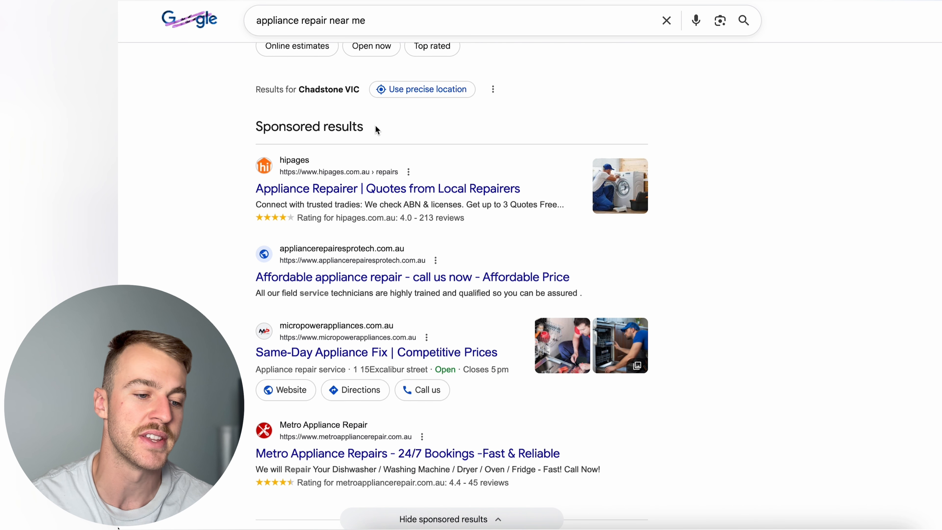
left_click_drag(377, 130, 255, 128)
left_click(445, 143)
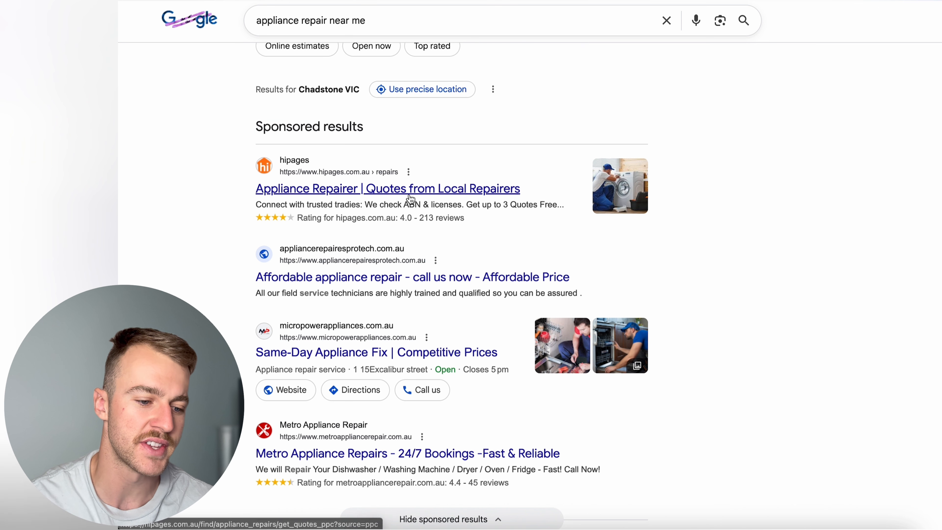
scroll(399, 441, "down", 1)
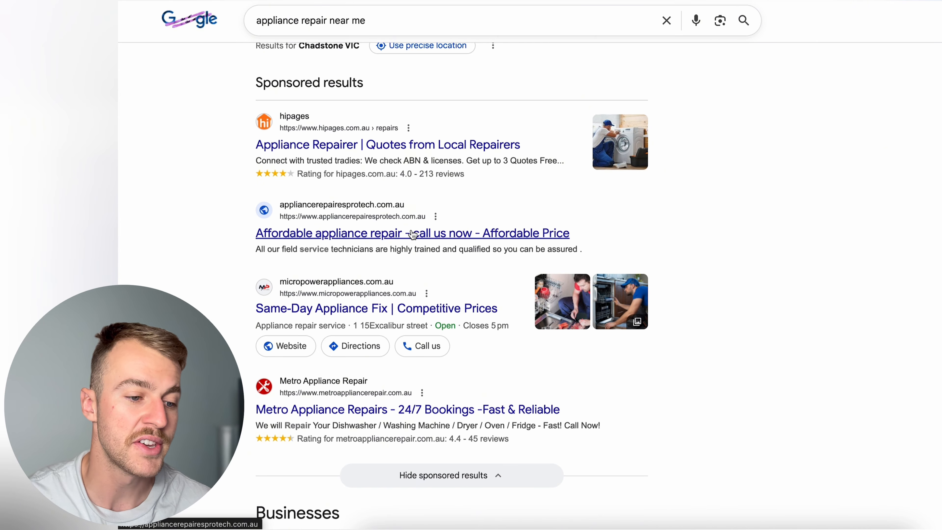
scroll(413, 234, "up", 2)
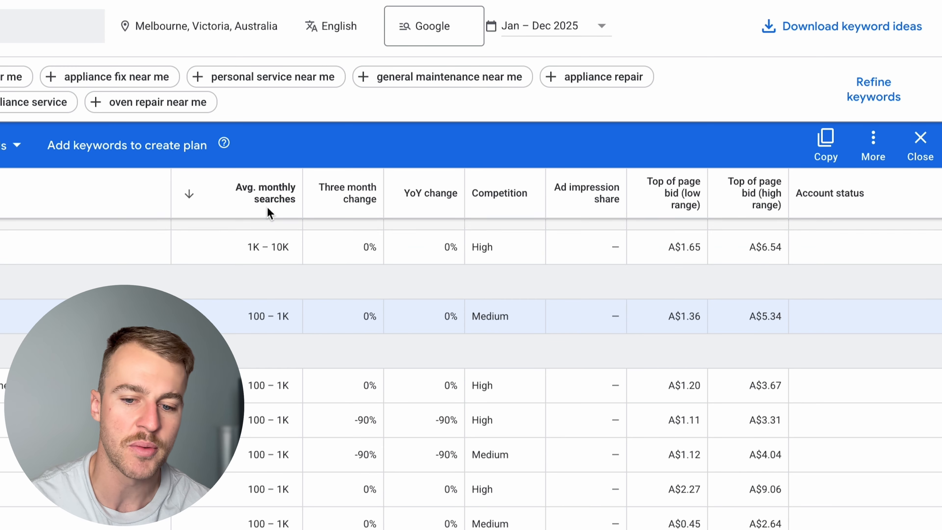
- Return to Google Ads, open the campaigns overview and start creating a new campaign
left_click(791, 134)
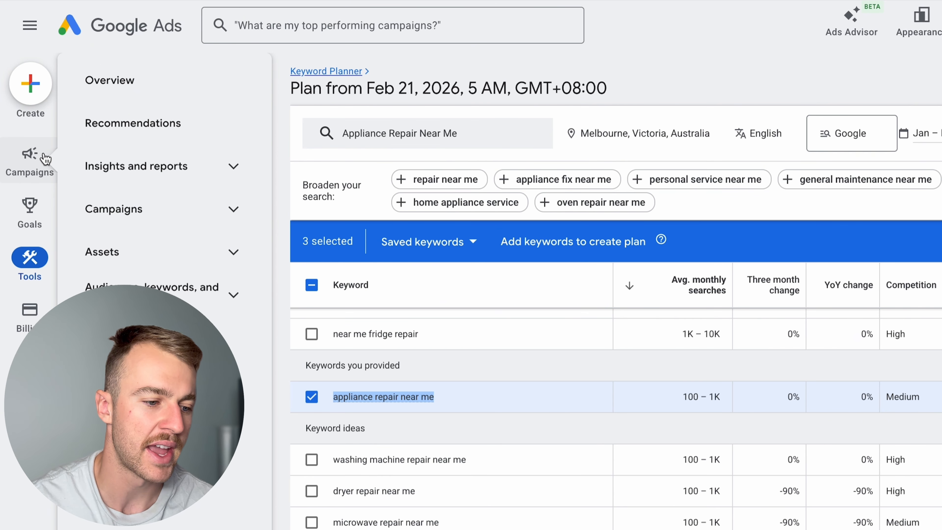
left_click(60, 126)
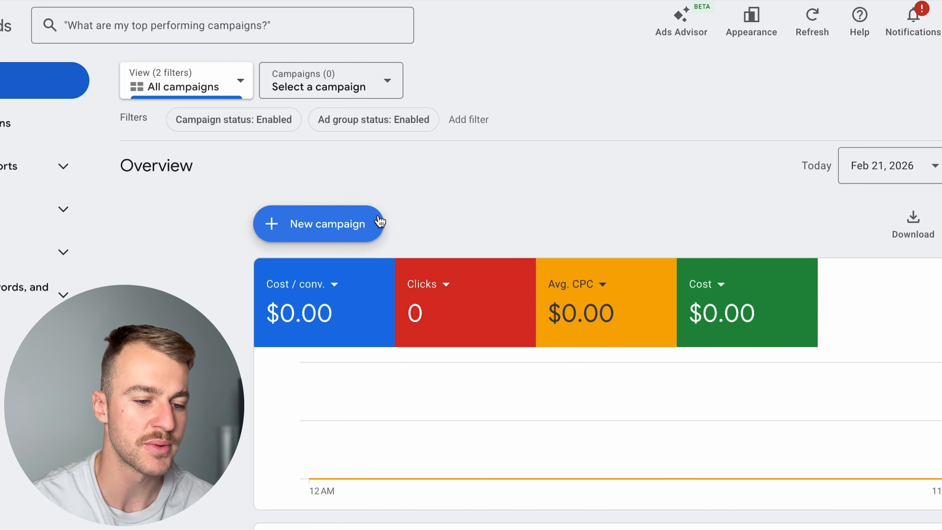
left_click(377, 224)
left_click(375, 225)
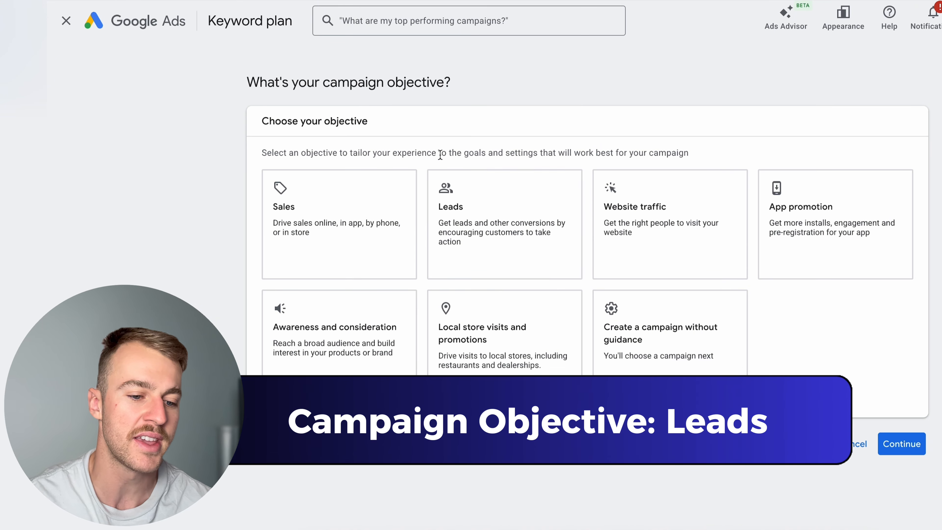
- Choose Leads as the objective for the new campaign
left_click(479, 217)
scroll(481, 215, "down", 5)
scroll(480, 217, "up", 4)
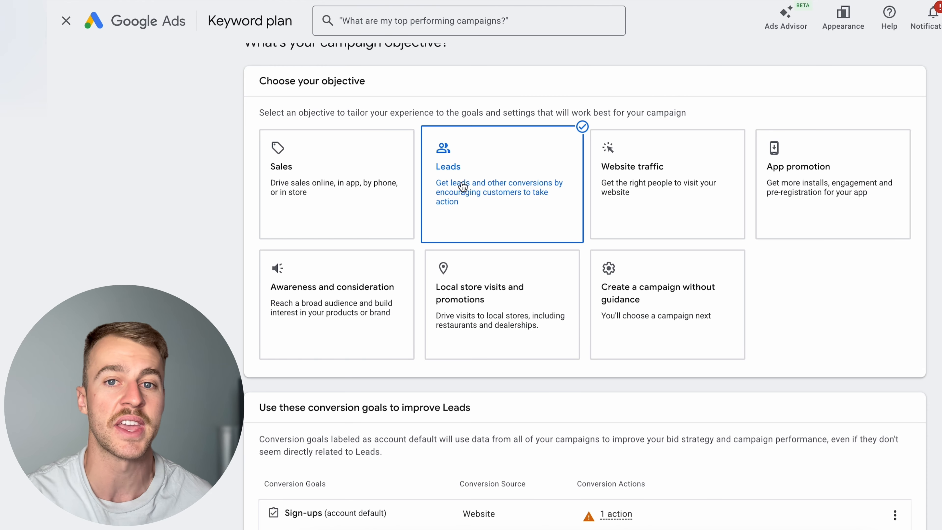
- Add Phone call leads to the campaign's conversion goals and continue to the campaign type selection
scroll(464, 193, "down", 4)
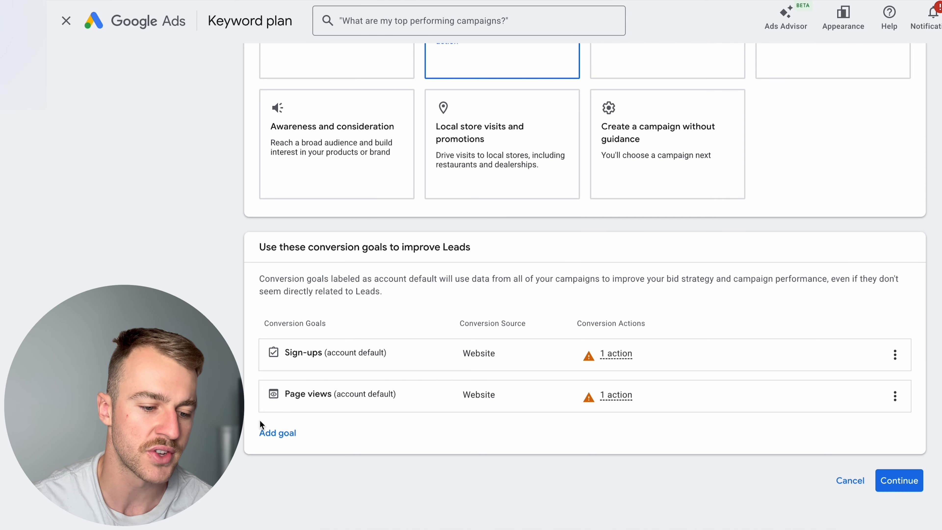
left_click(277, 433)
left_click(346, 439)
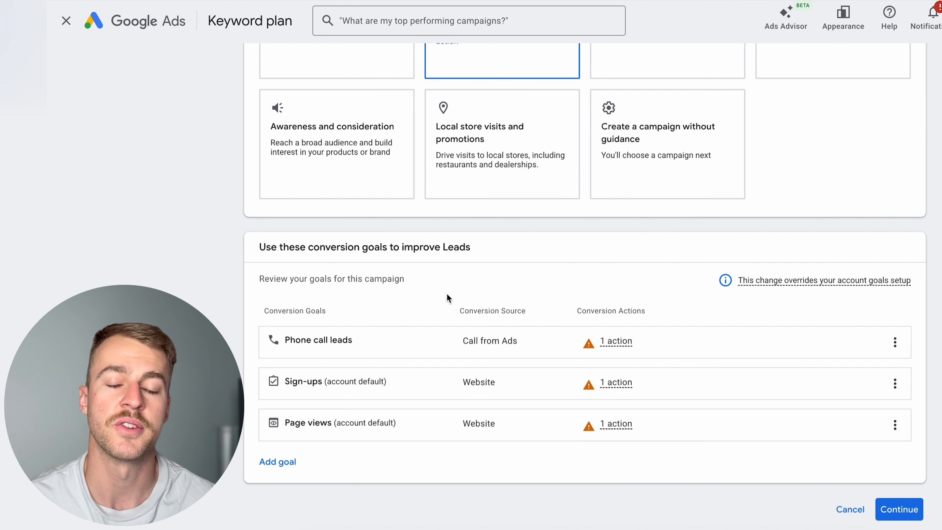
scroll(446, 293, "down", 1)
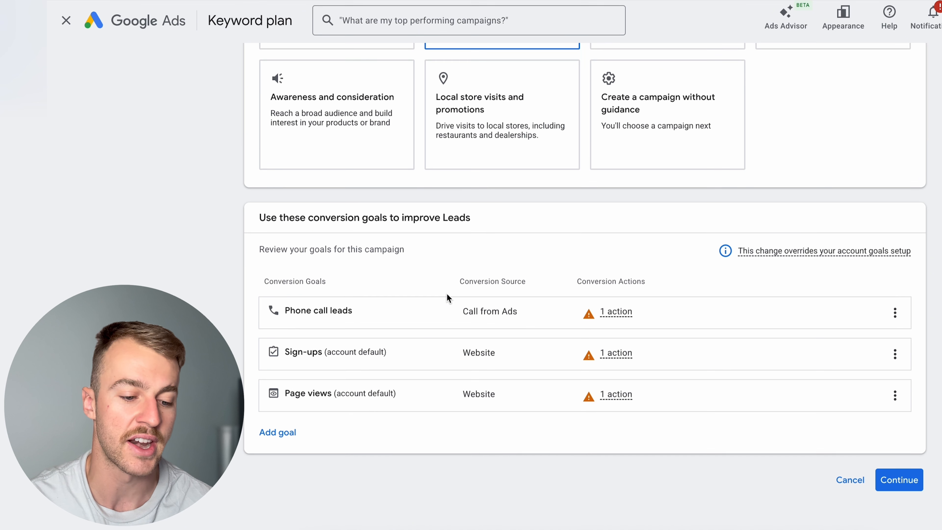
left_click(905, 477)
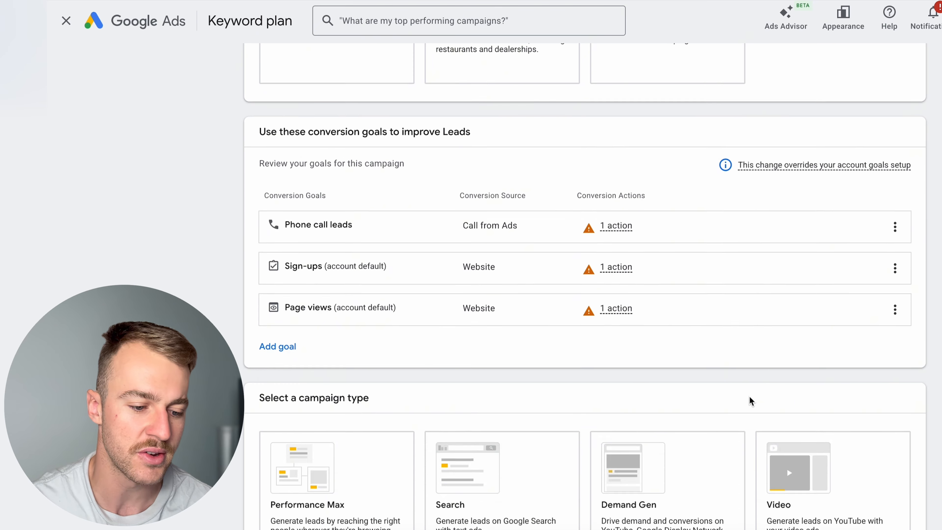
- Choose Search as the campaign type
left_click(648, 228)
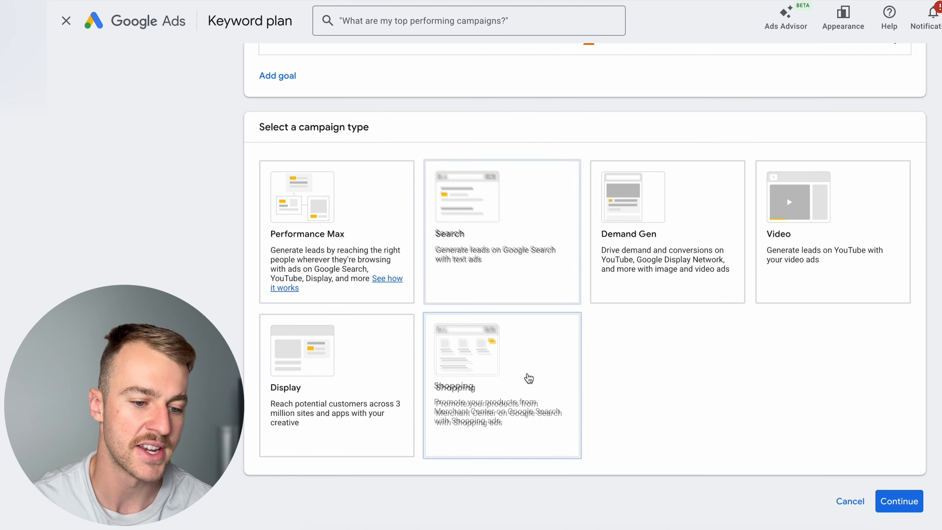
left_click(528, 210)
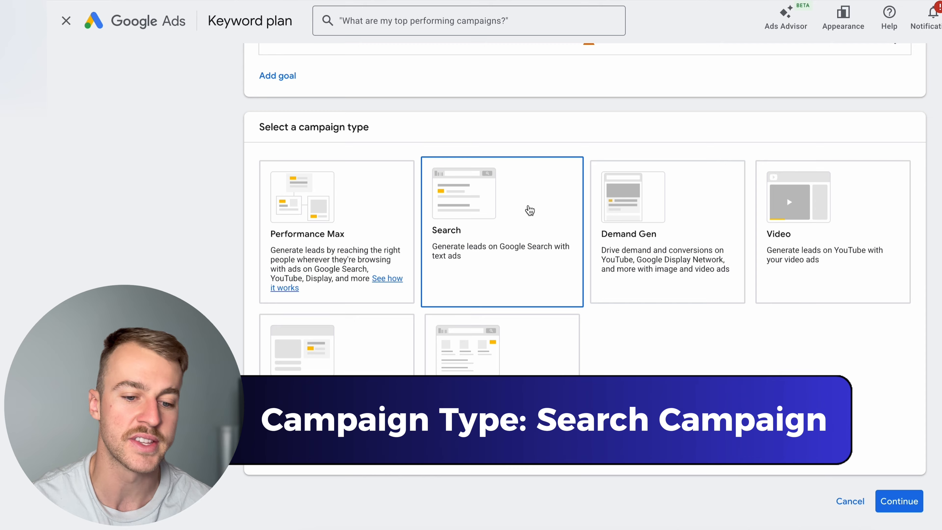
scroll(527, 210, "down", 1)
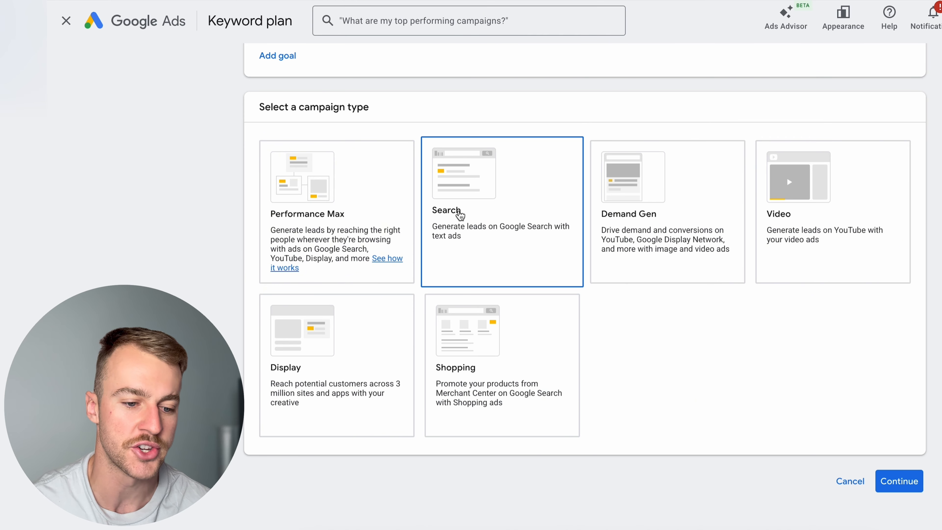
left_click(450, 211)
scroll(622, 157, "up", 1)
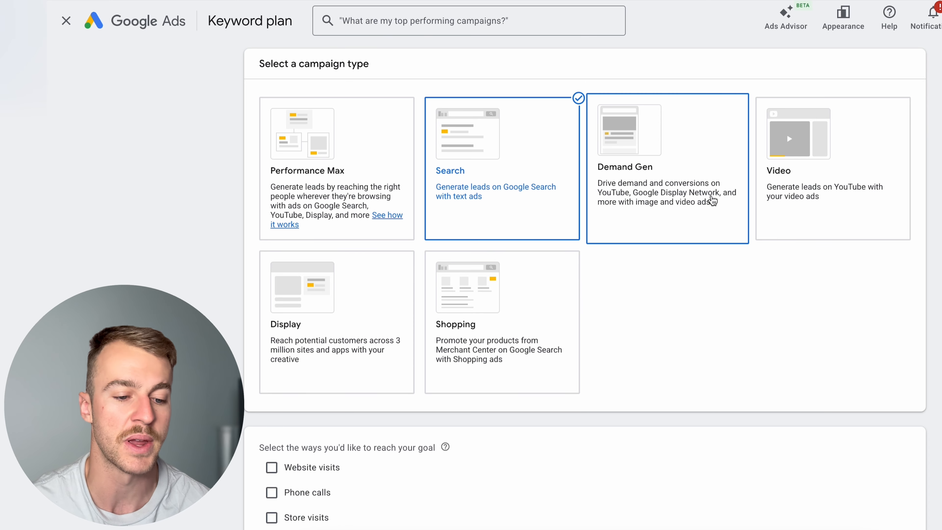
scroll(712, 201, "down", 4)
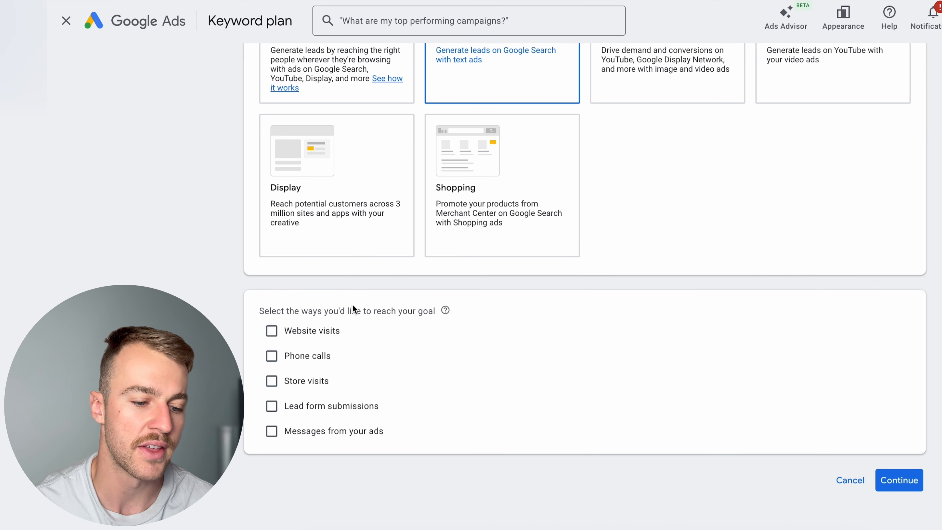
left_click_drag(461, 313, 238, 311)
left_click(362, 323)
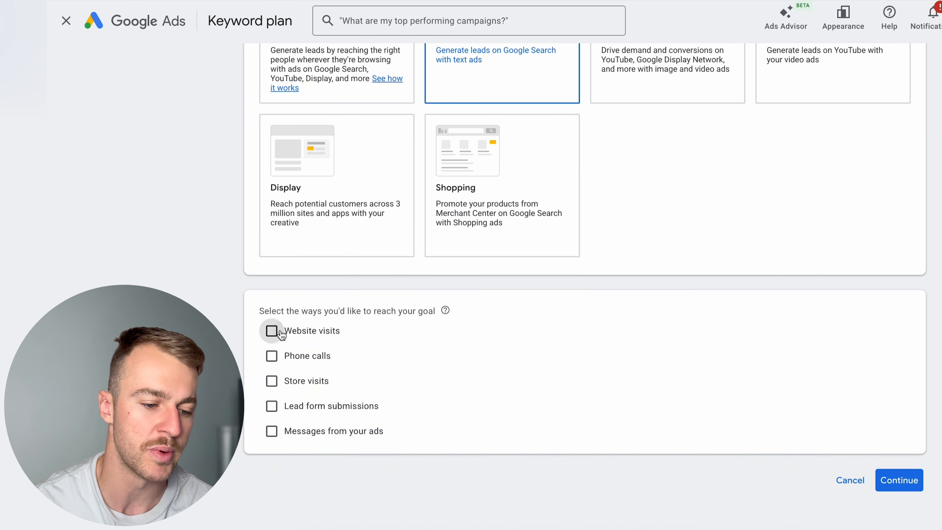
left_click(272, 330)
key("ctrl+v")
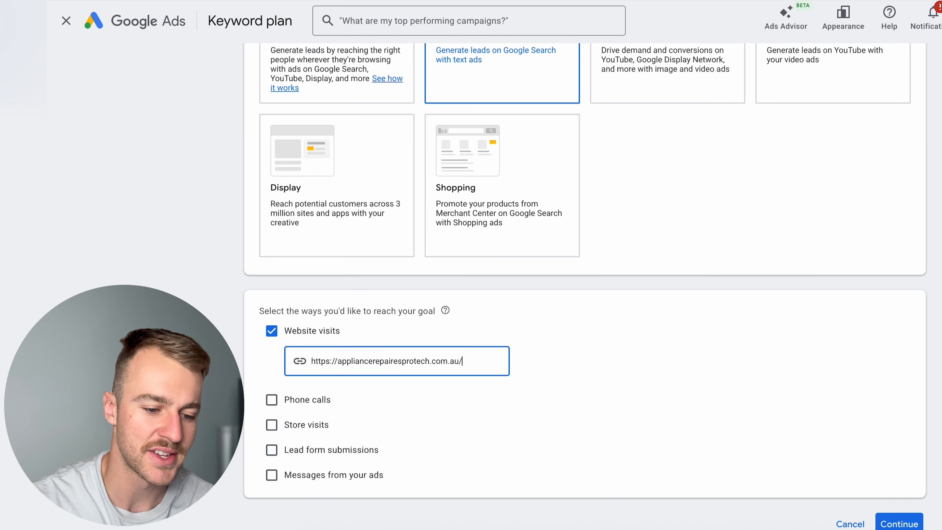
left_click(540, 379)
scroll(540, 380, "down", 1)
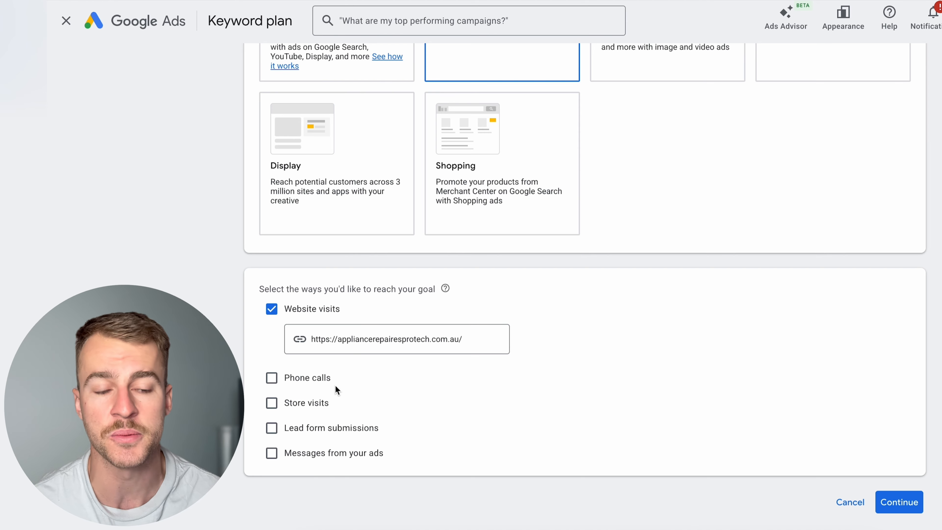
scroll(335, 386, "down", 1)
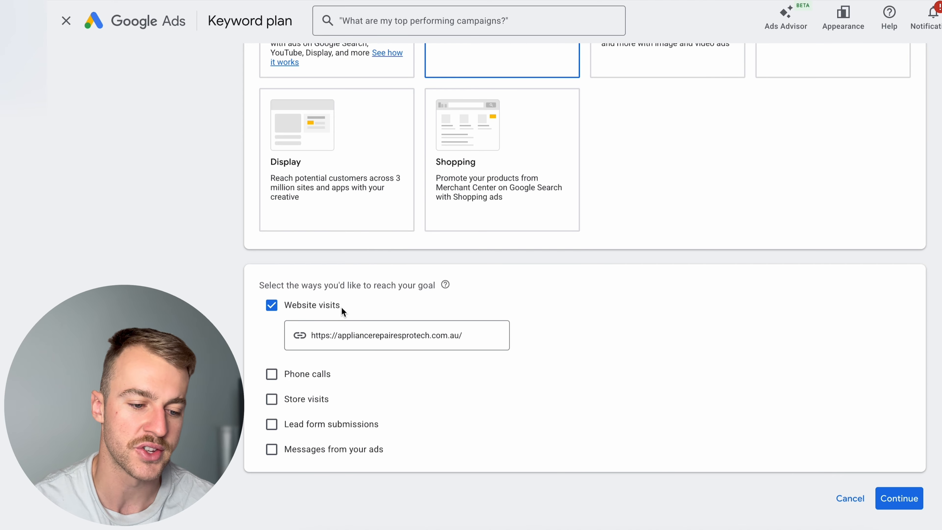
left_click_drag(341, 306, 241, 295)
left_click(704, 347)
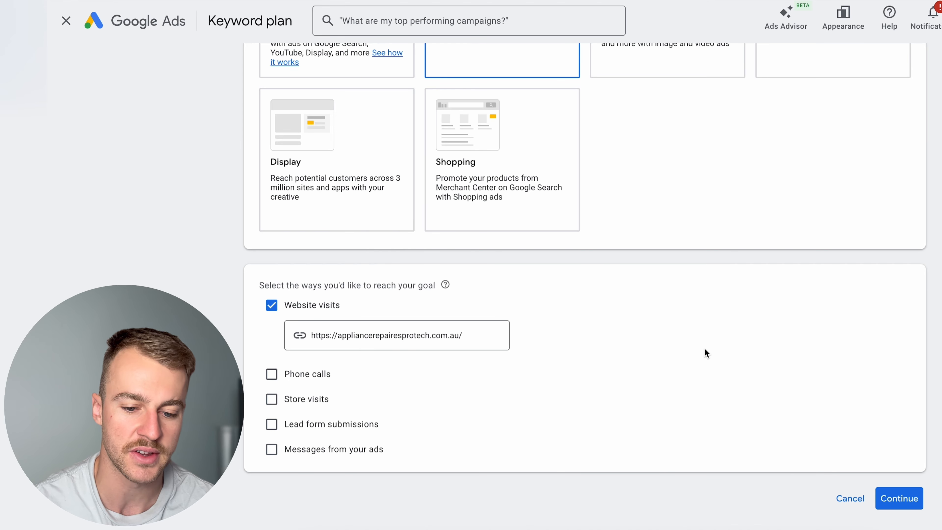
left_click(910, 492)
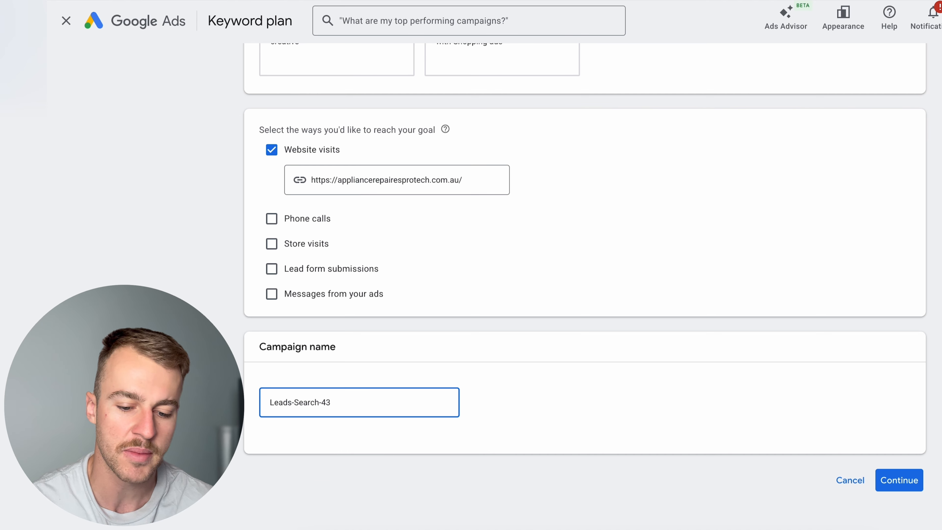
- Name the campaign "Appliance Repair - Phrase" and start it as a new campaign rather than finishing a saved draft
key("ctrl+a")
key("BackSpace")
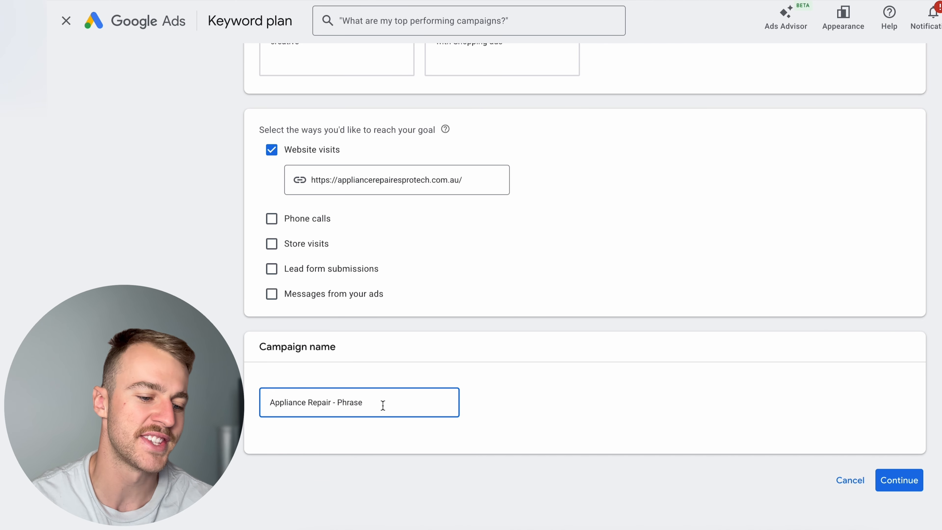
left_click_drag(382, 404, 275, 404)
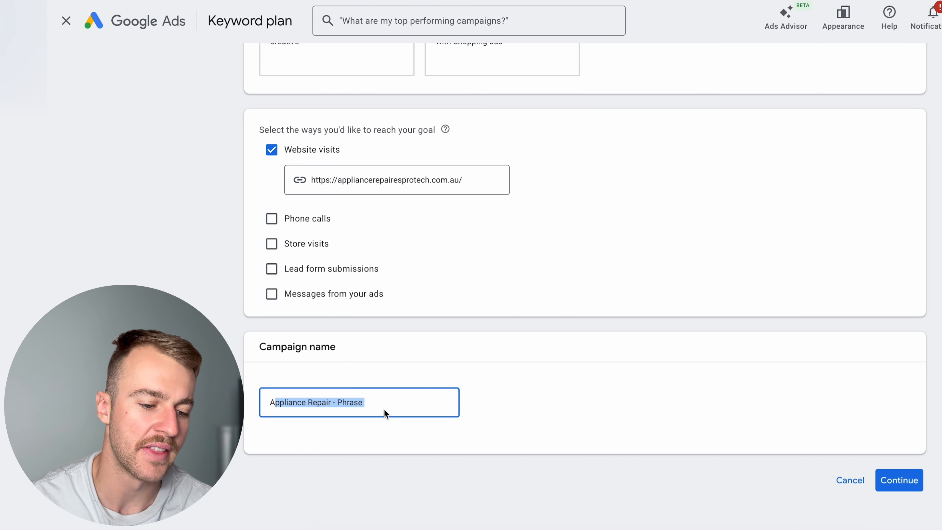
left_click(380, 406)
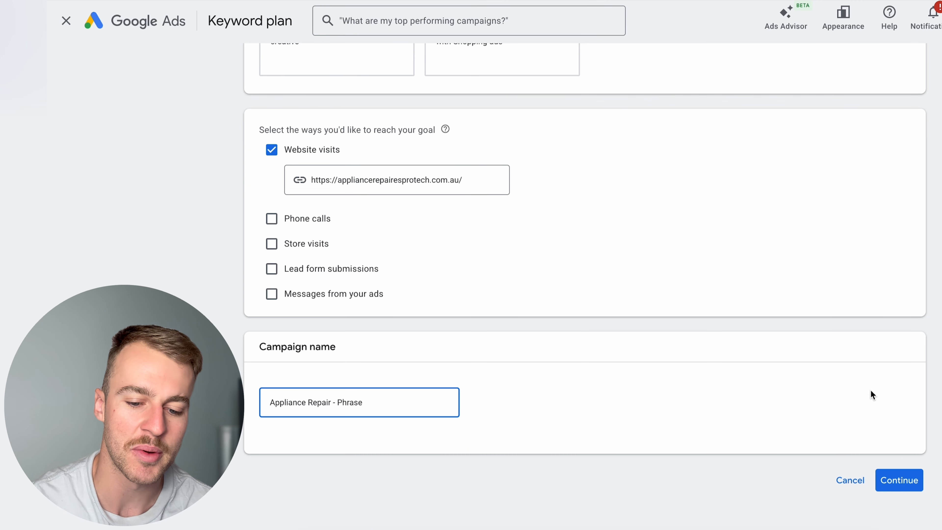
left_click(897, 478)
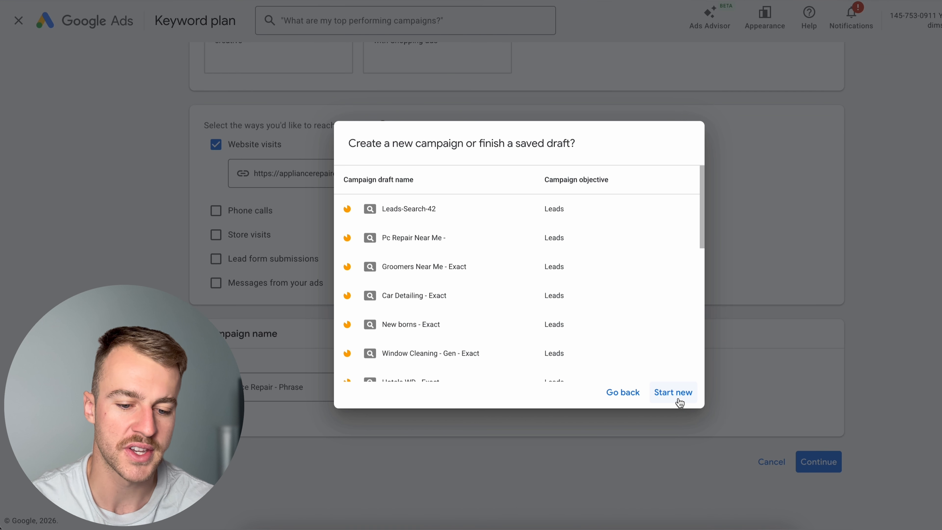
left_click(677, 399)
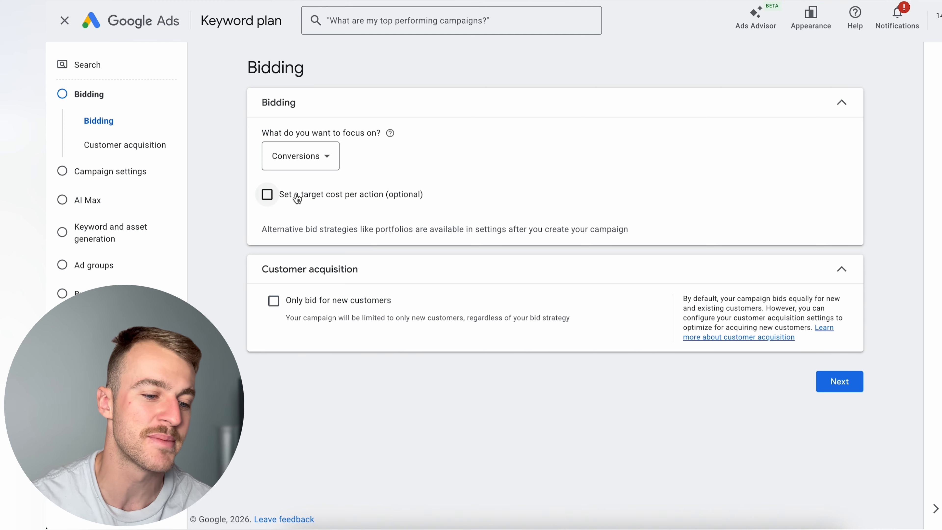
- Focus bidding on Clicks with a maximum CPC bid limit of A$5.00, and continue to the campaign settings
left_click(311, 171)
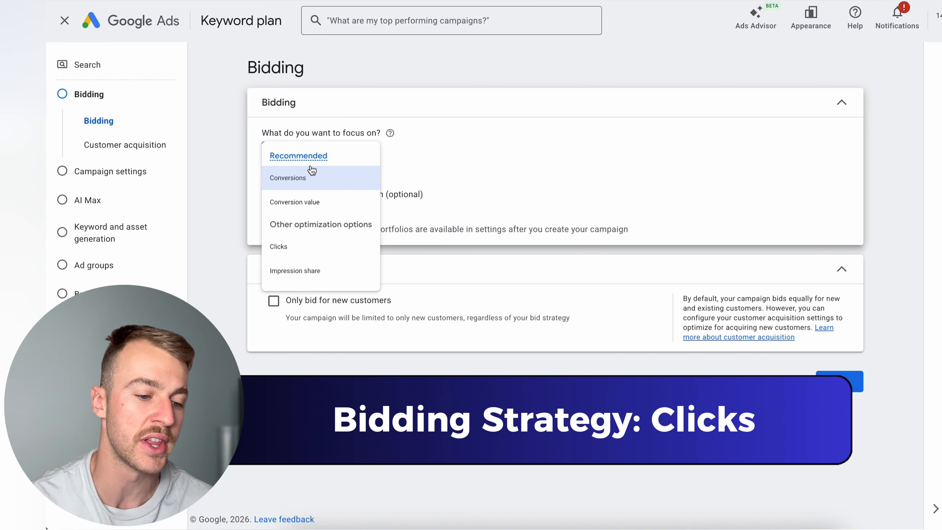
left_click(313, 261)
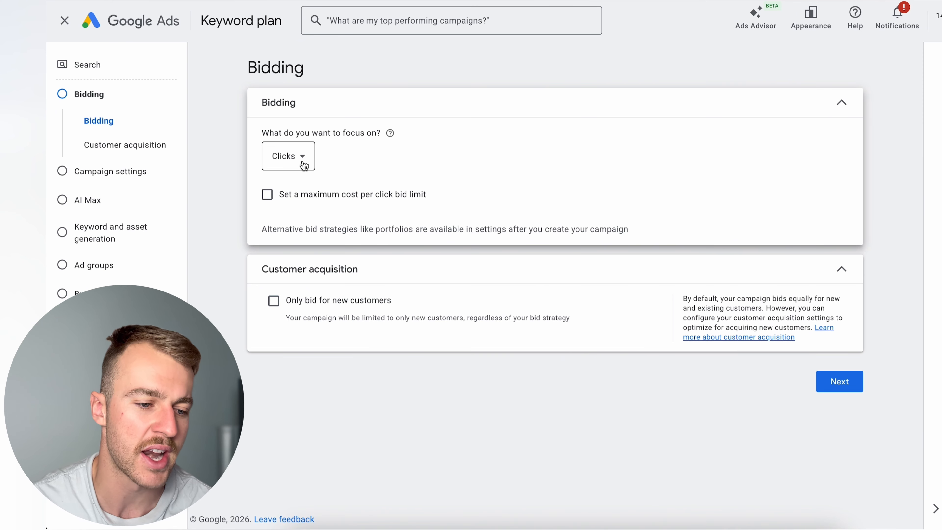
left_click(267, 200)
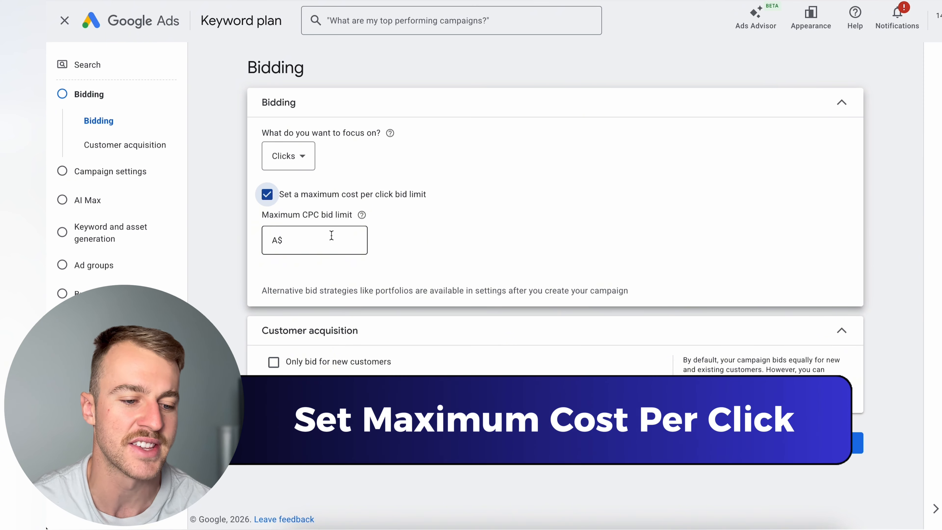
left_click(331, 237)
left_click(456, 231)
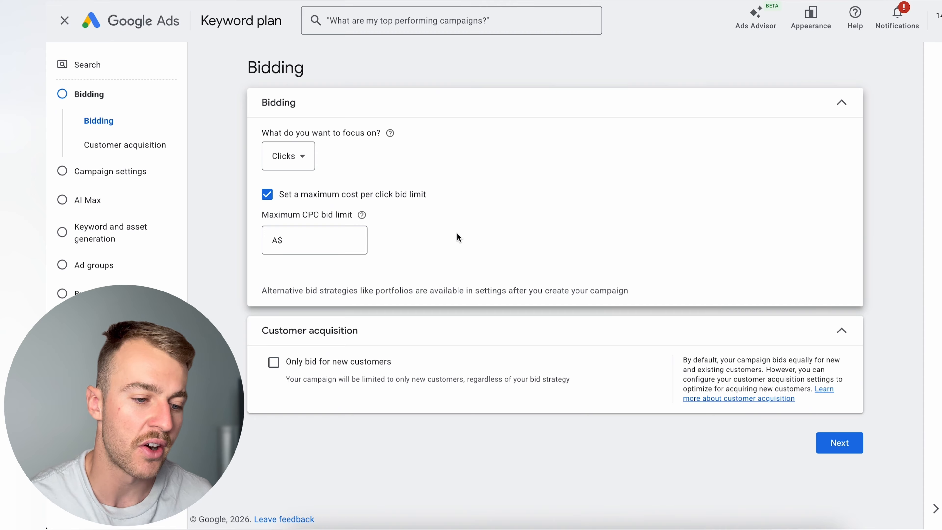
left_click(313, 243)
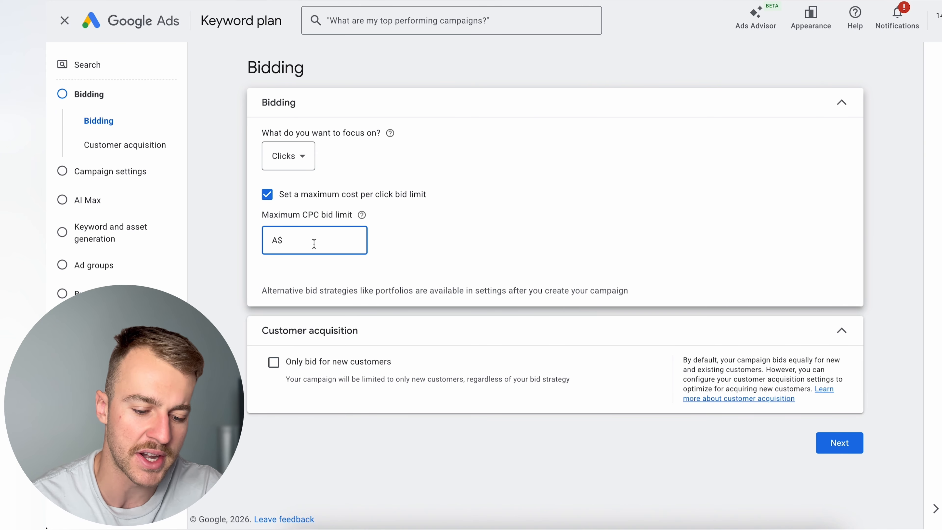
type("5")
left_click(430, 263)
left_click(325, 243)
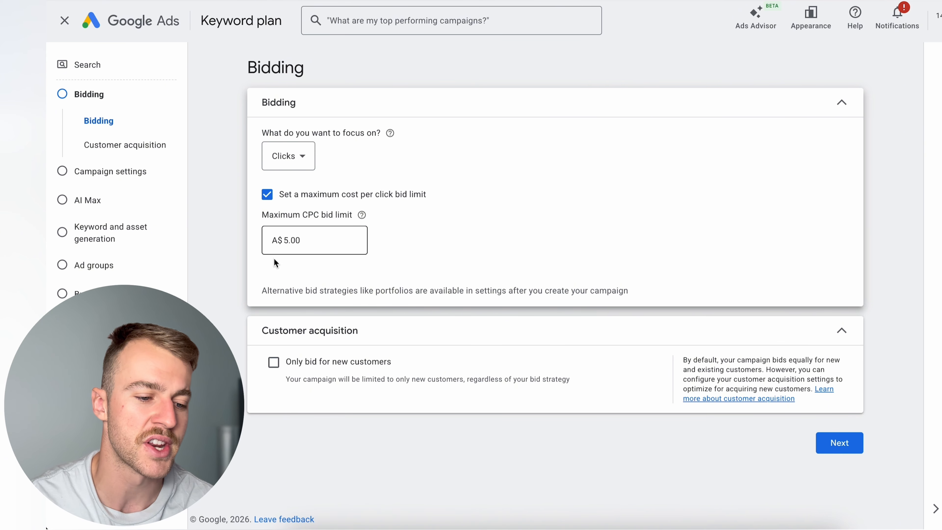
left_click(467, 258)
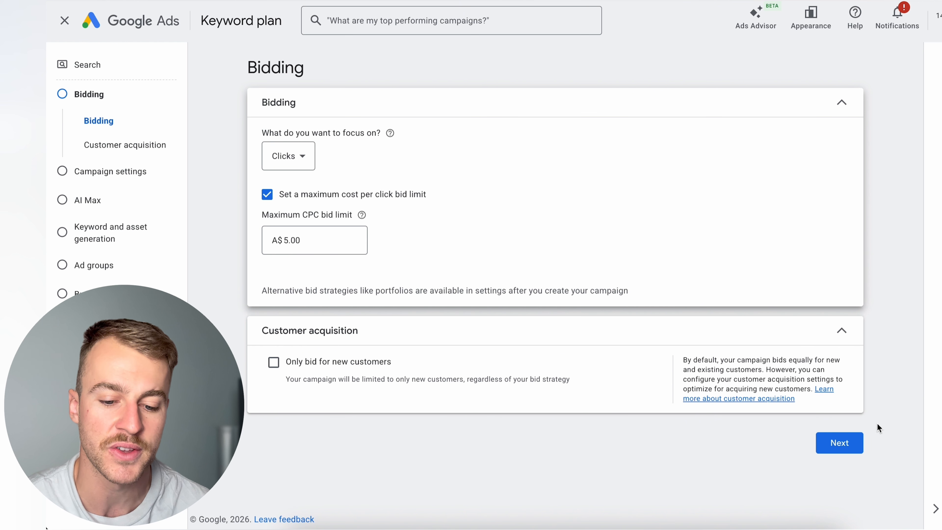
left_click(847, 444)
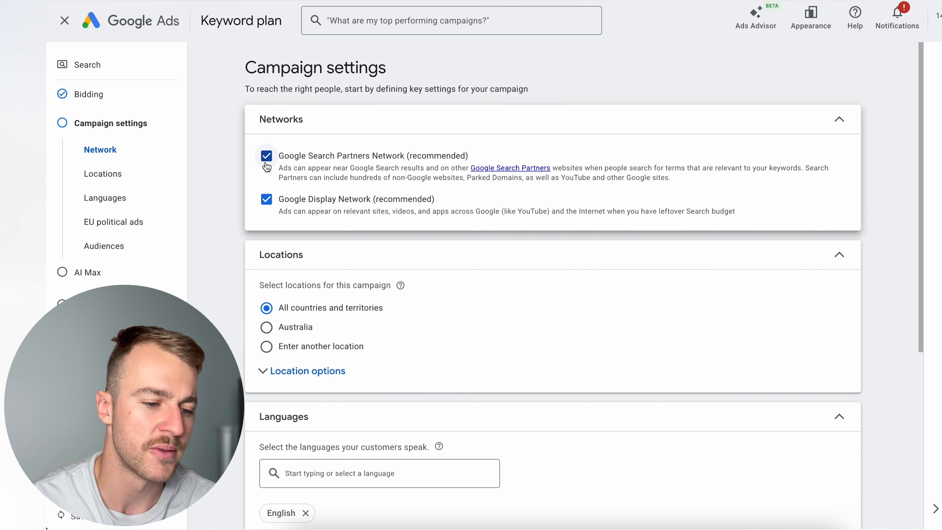
- Exclude the Google Search Partners Network and the Google Display Network from the campaign
left_click(266, 156)
left_click(266, 200)
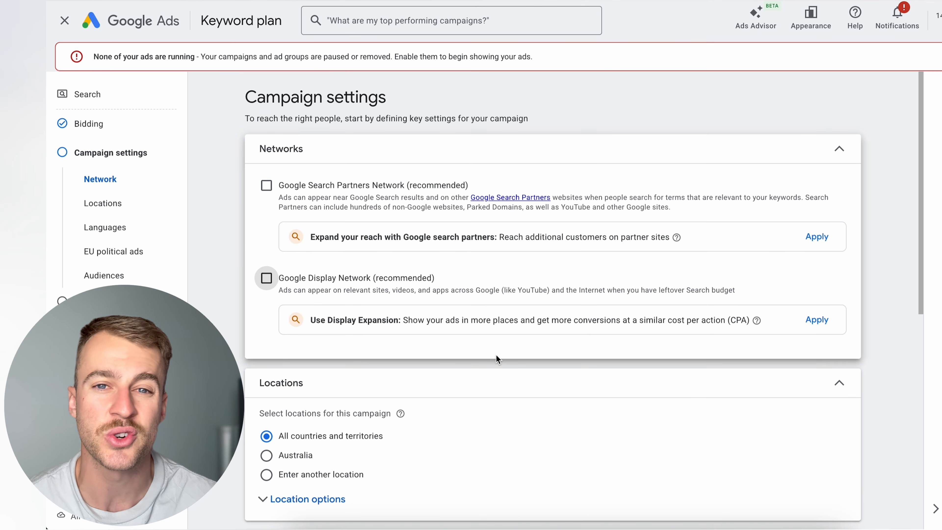
- Target a custom location for the campaign through the advanced location search by including Chadstone, Victoria, Australia
scroll(496, 355, "down", 5)
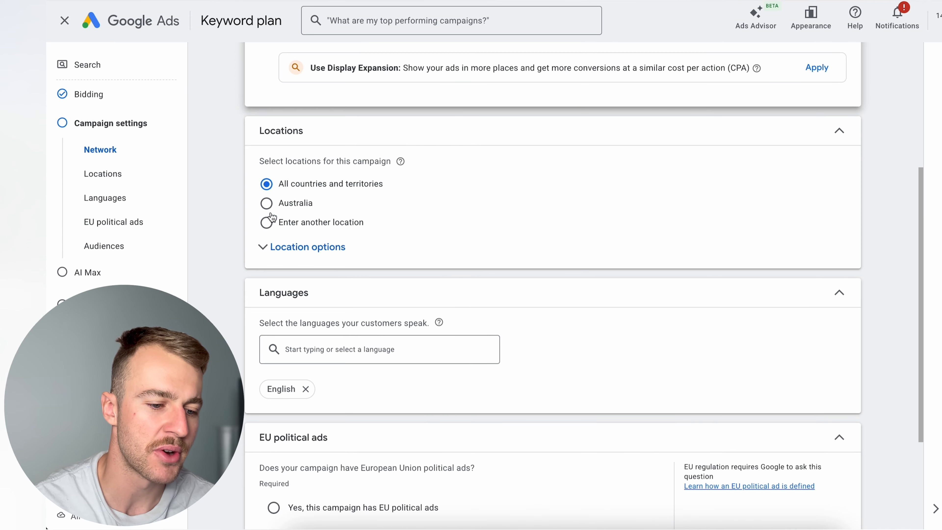
left_click(266, 223)
left_click(512, 263)
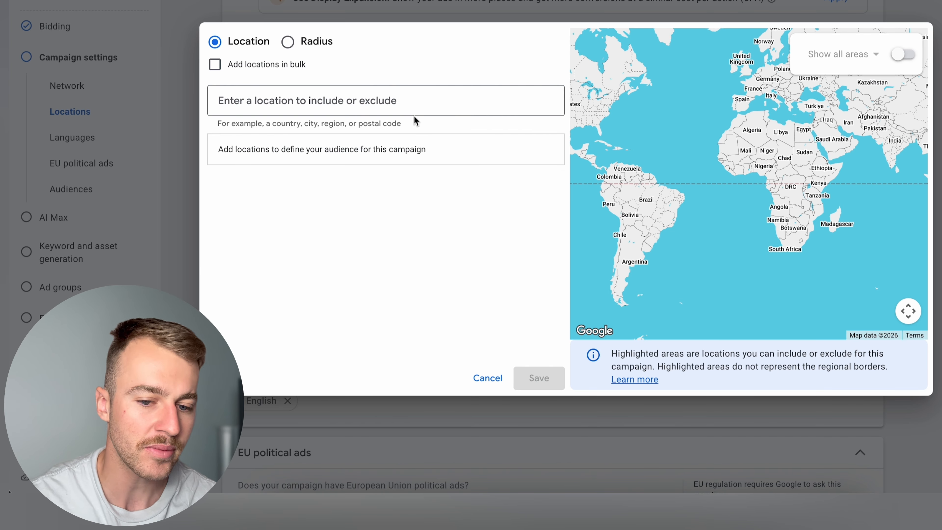
left_click(469, 99)
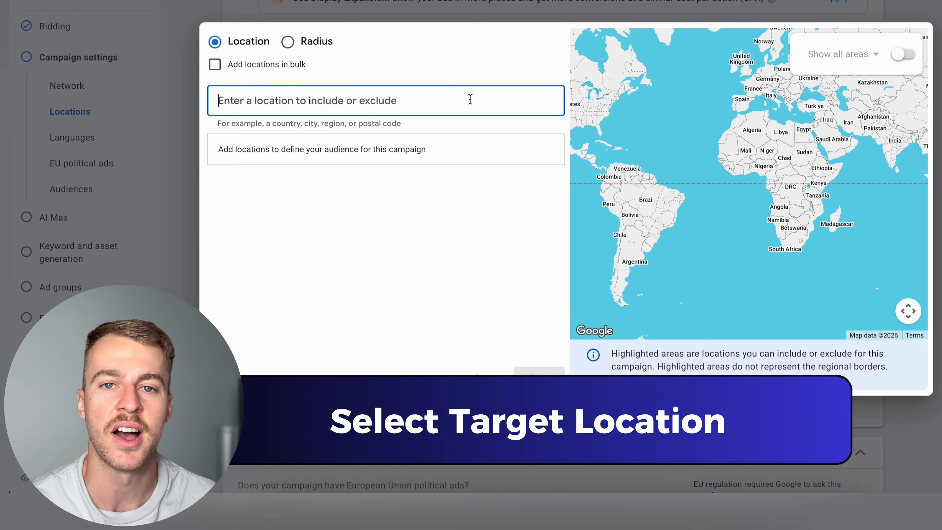
type("ch")
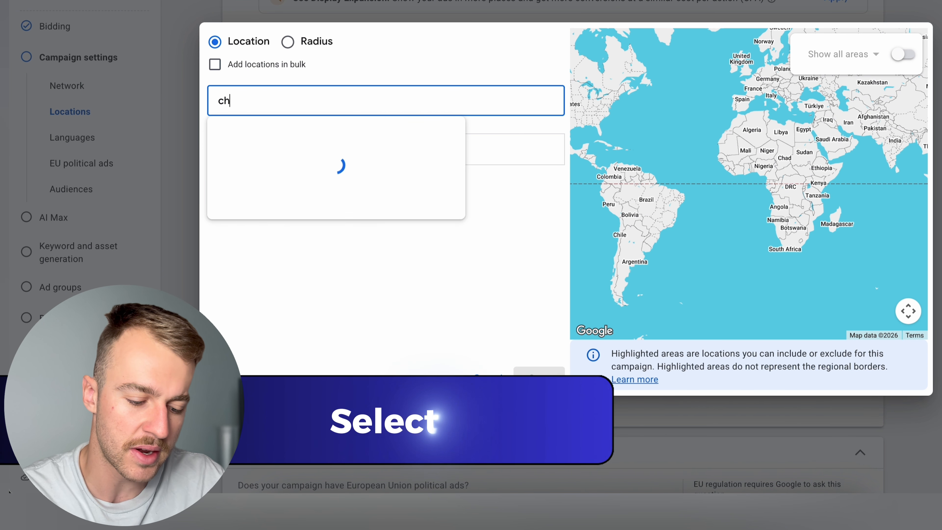
type("adstone")
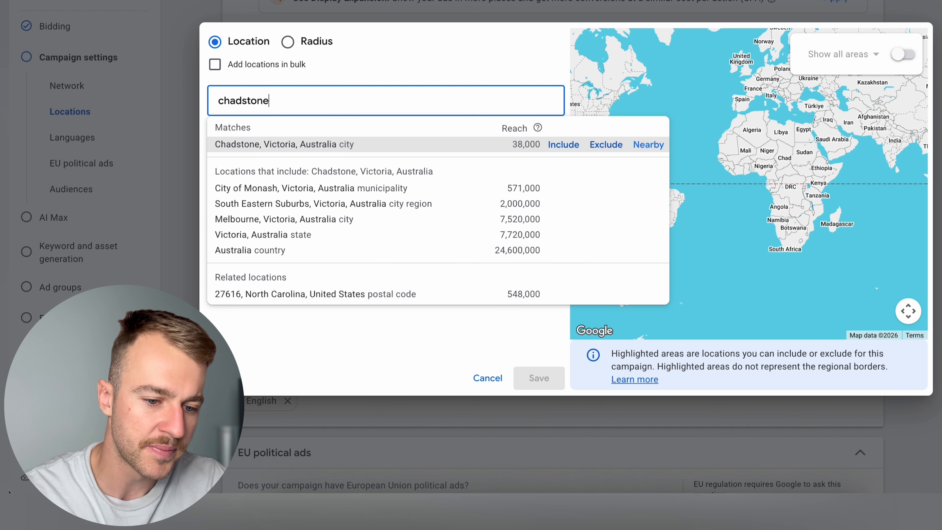
left_click(564, 145)
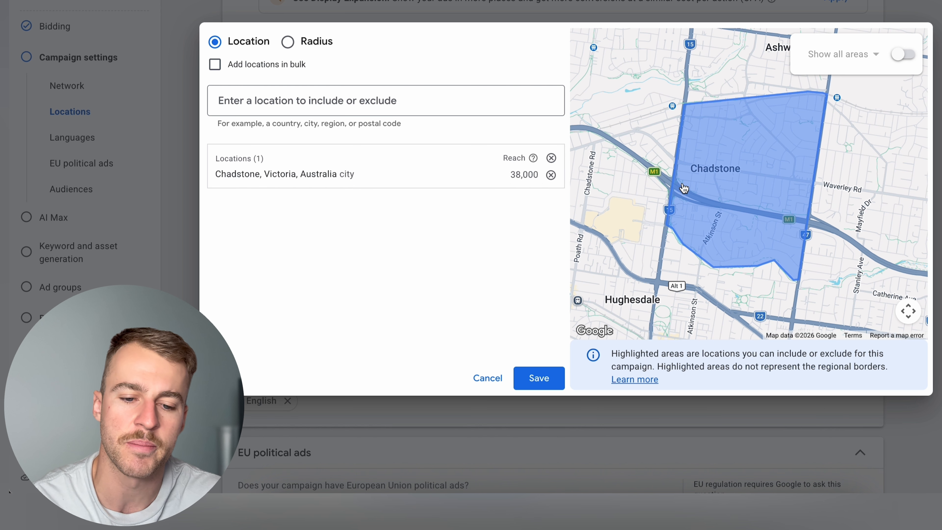
- Show all areas on the location map and include the postal codes 3149, 3148, 3147 and 3146, Victoria
left_click(903, 54)
left_click(788, 179)
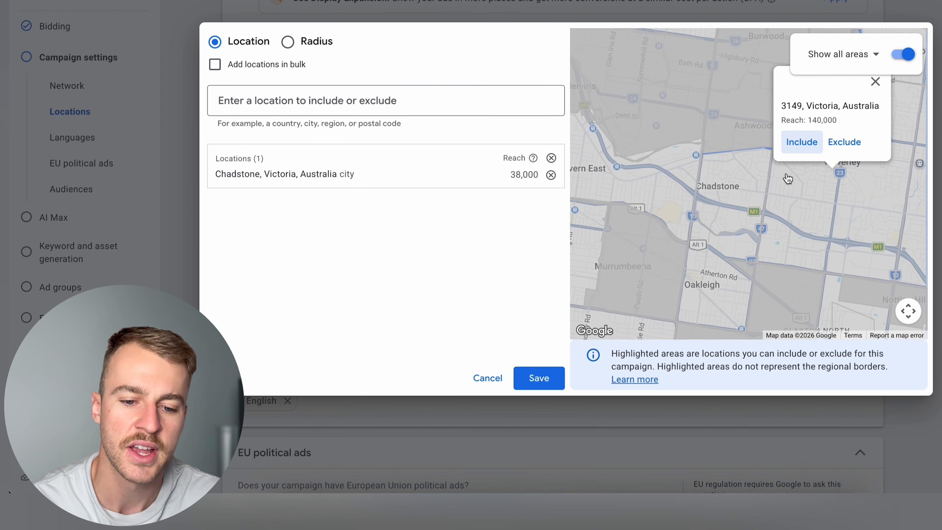
left_click(802, 141)
left_click(726, 200)
left_click(694, 164)
left_click(696, 112)
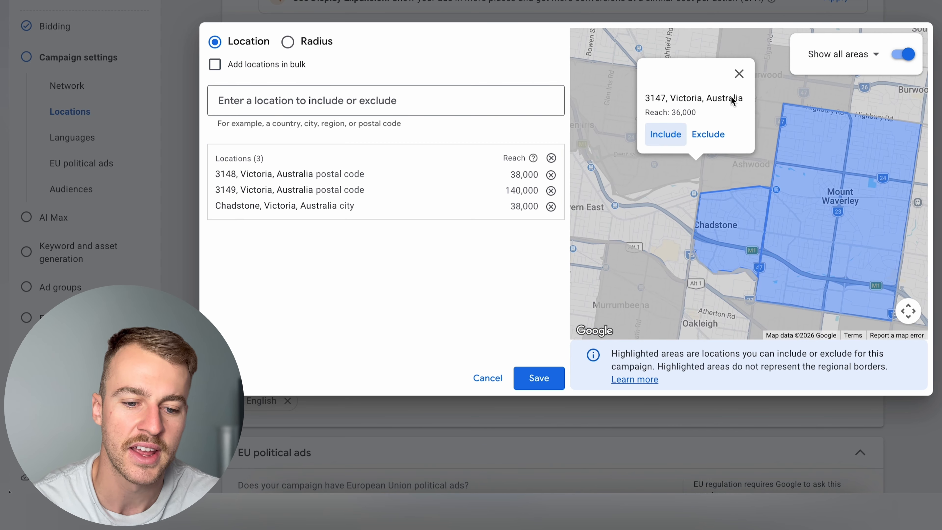
left_click(665, 134)
left_click(579, 125)
left_click(637, 142)
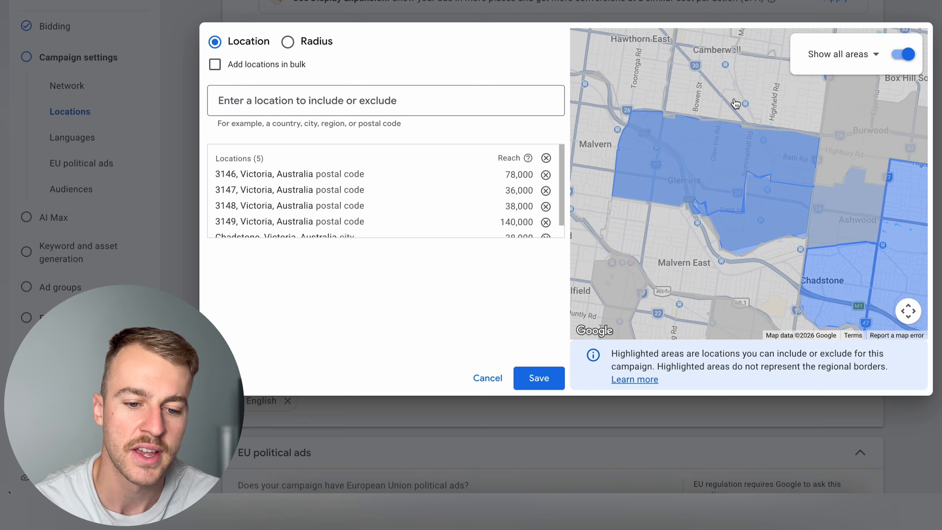
- Include the postal codes 3124, 3126, 3127, 3125 and 3128, Victoria, in the campaign's target locations from the map
left_click(736, 104)
left_click(676, 144)
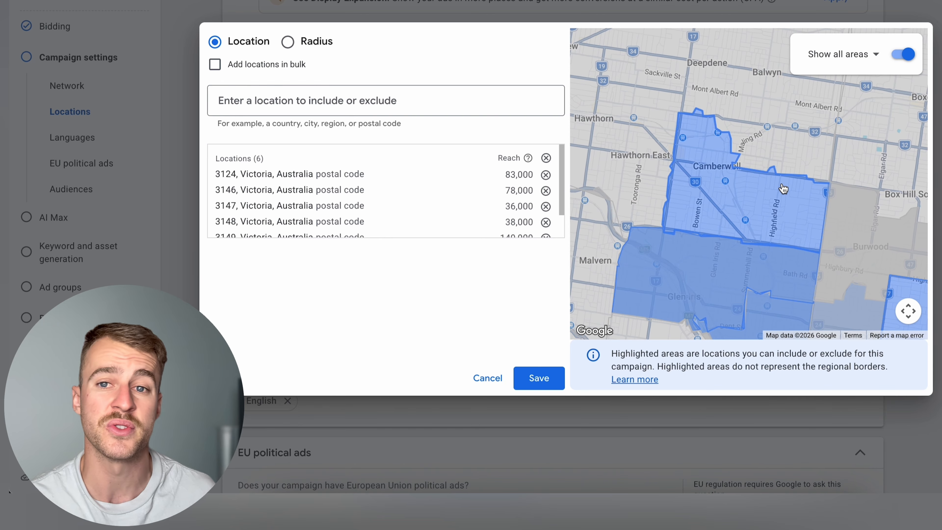
left_click(740, 122)
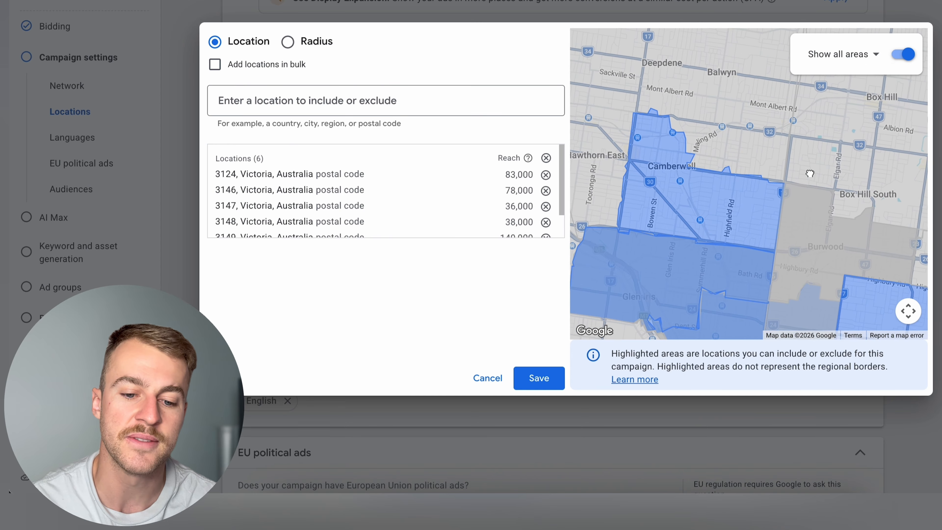
left_click(639, 144)
left_click(779, 198)
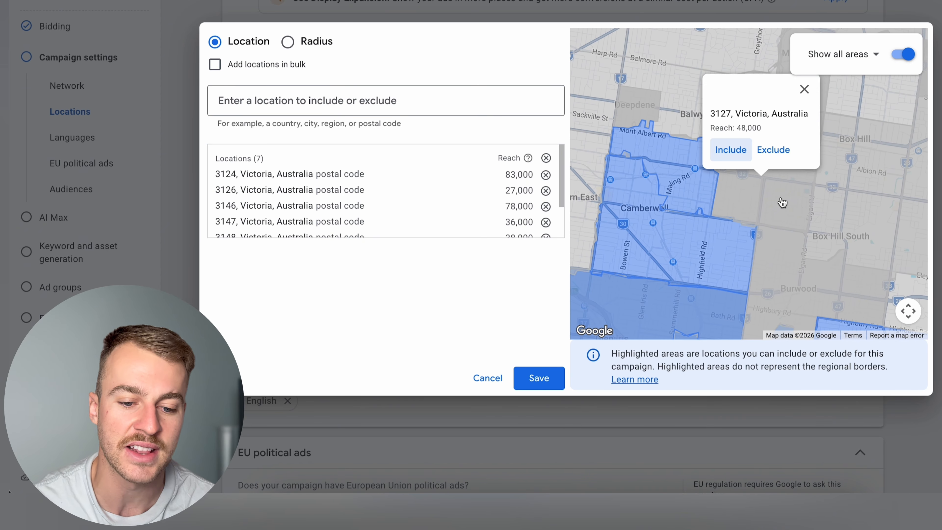
left_click(725, 150)
left_click(846, 223)
left_click(807, 190)
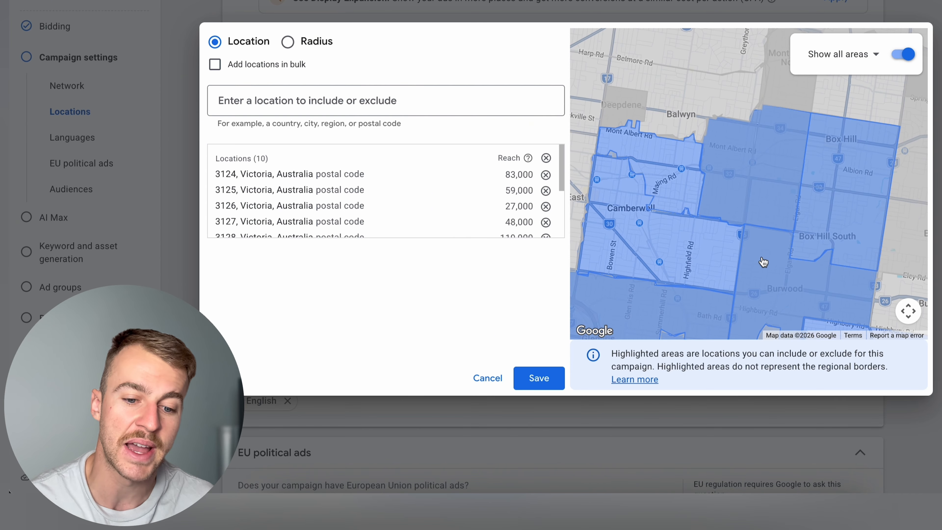
- Add a custom 20 mi radius target pinned on the map around central Melbourne
scroll(763, 262, "down", 3)
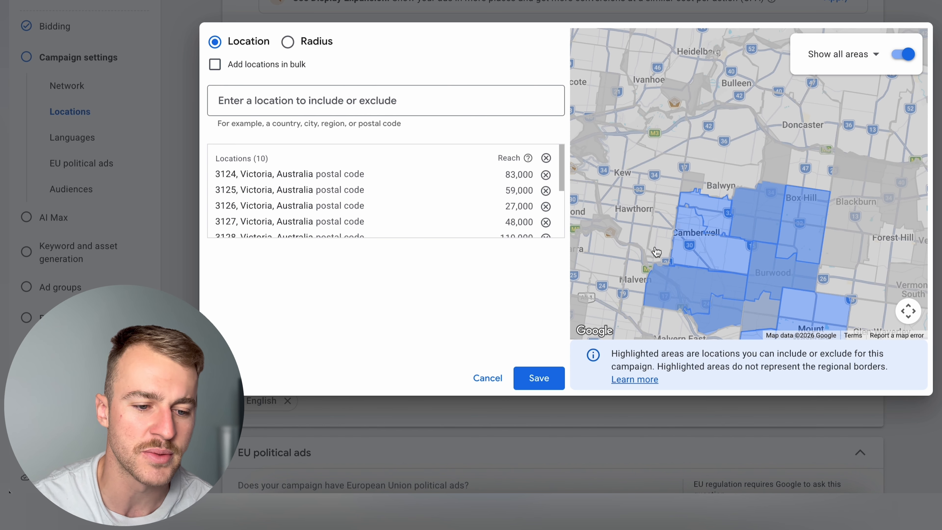
left_click_drag(680, 227, 701, 202)
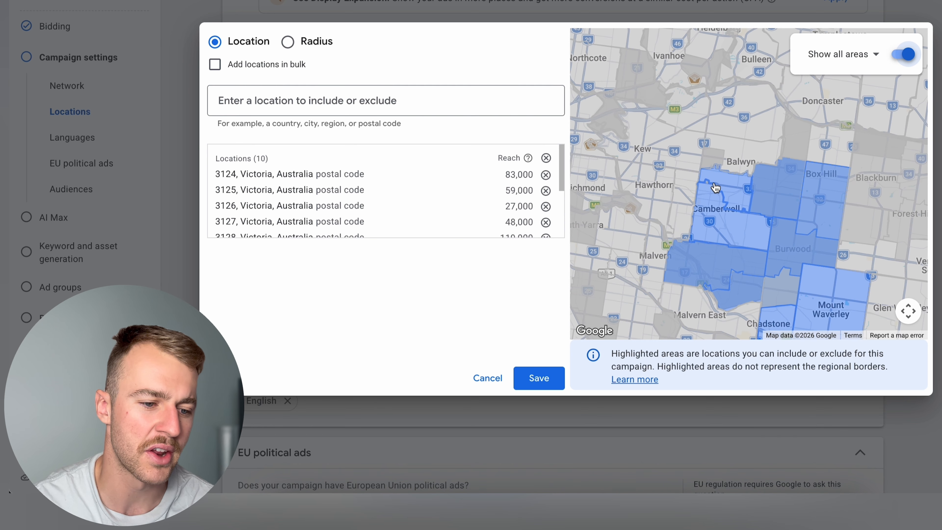
left_click(288, 41)
left_click(619, 46)
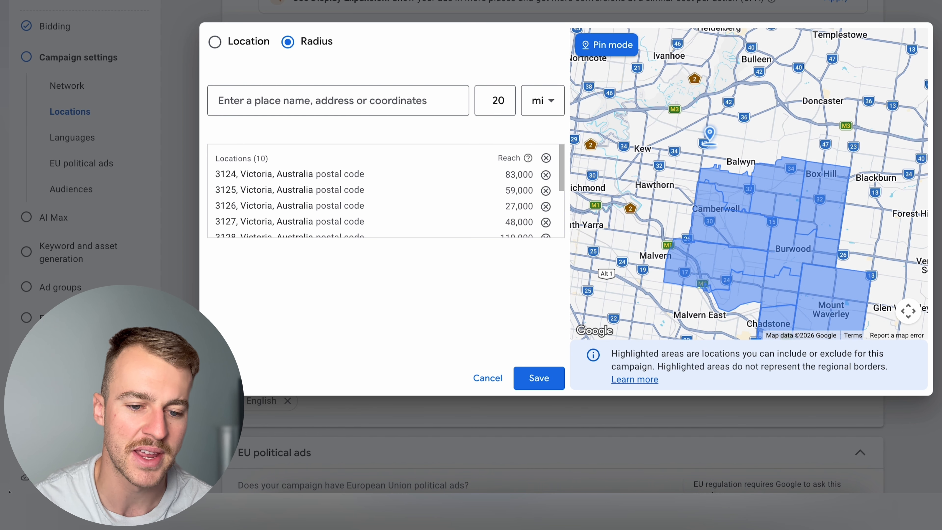
scroll(709, 145, "down", 3)
left_click(681, 157)
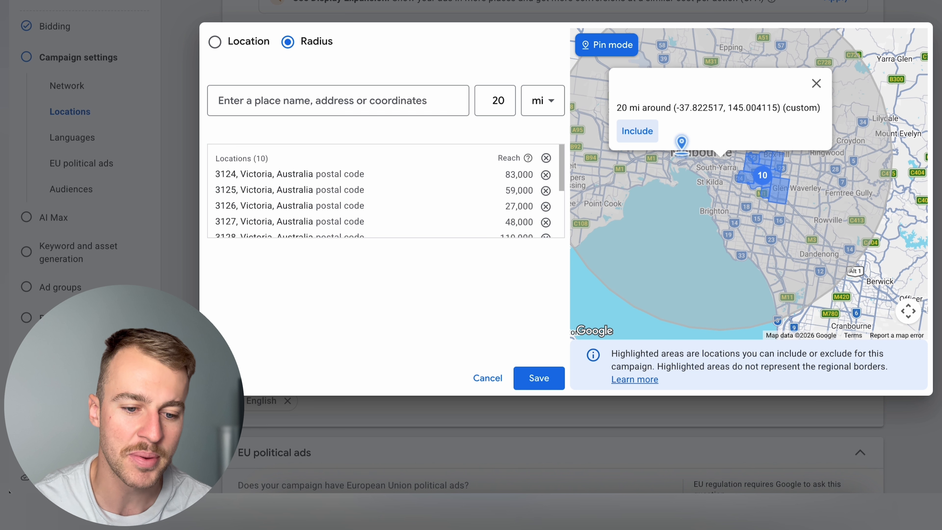
left_click(643, 137)
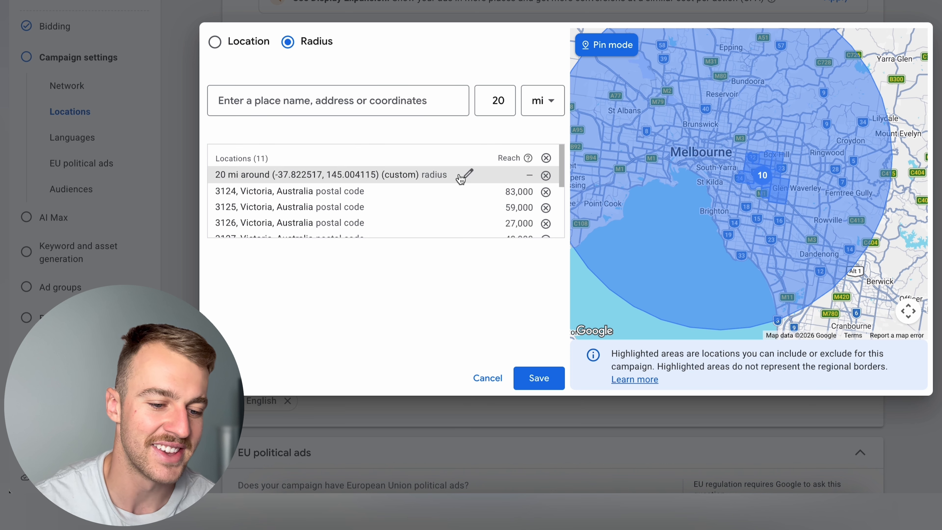
- Set the custom radius target around Melbourne to 10 mi, and remove that radius from the target locations
left_click(466, 179)
left_click(507, 205)
key("BackSpace")
key("BackSpace")
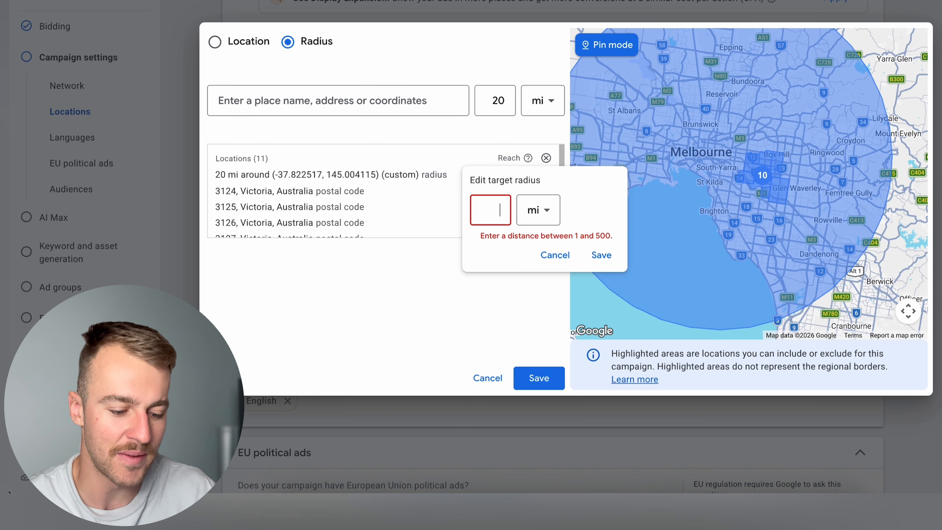
type("10")
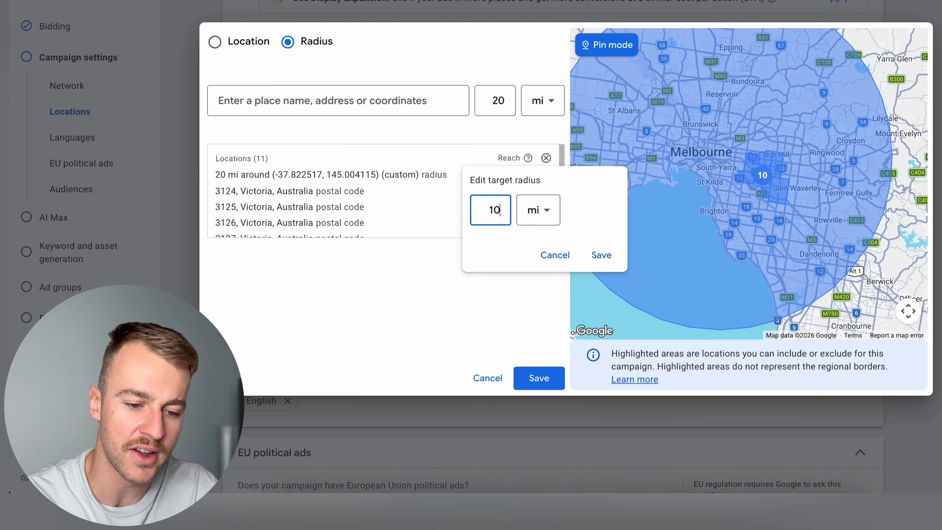
left_click(601, 255)
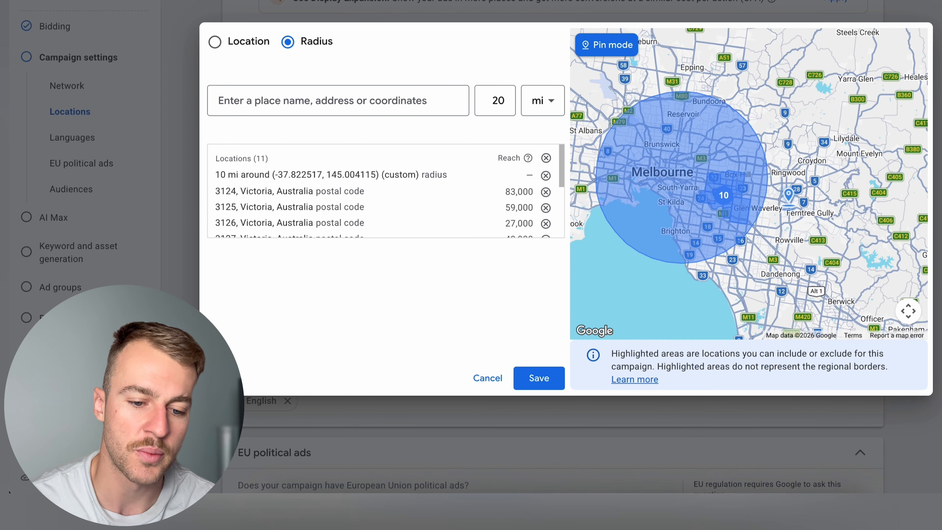
left_click_drag(728, 193, 661, 186)
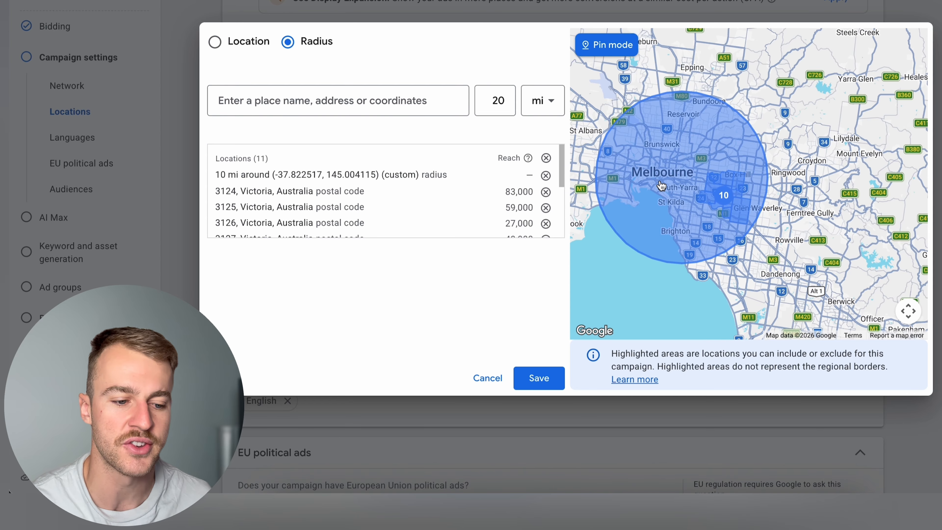
mouse_move(450, 182)
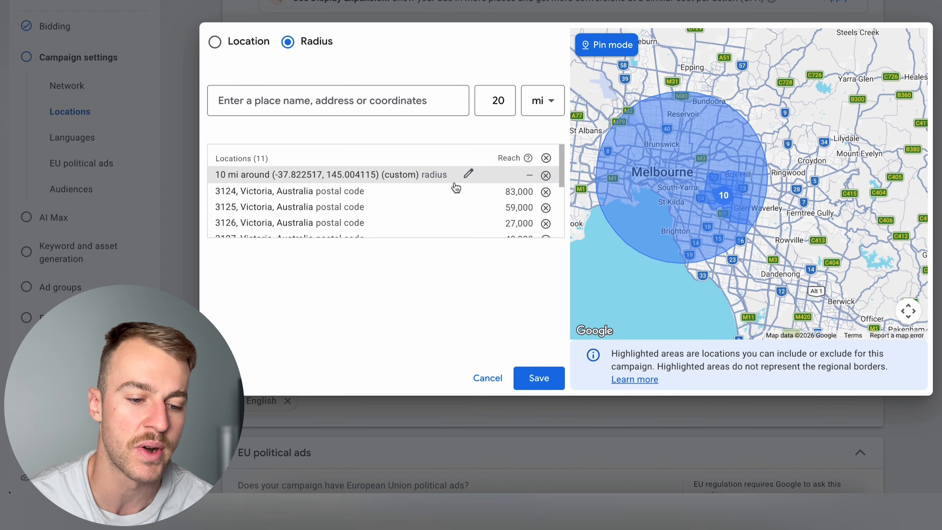
left_click(546, 175)
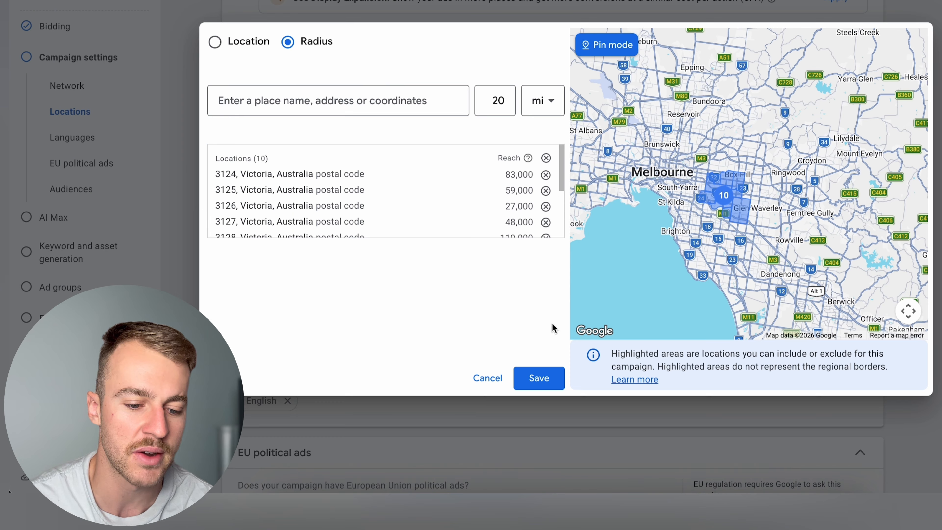
- Save the chosen target locations and set the location option to Presence: People in or regularly in your included locations
left_click(539, 378)
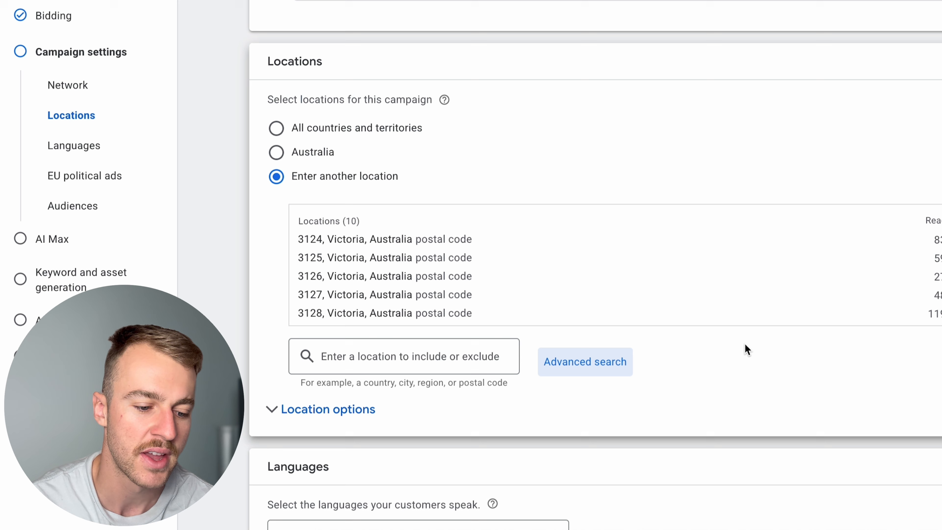
scroll(745, 344, "down", 2)
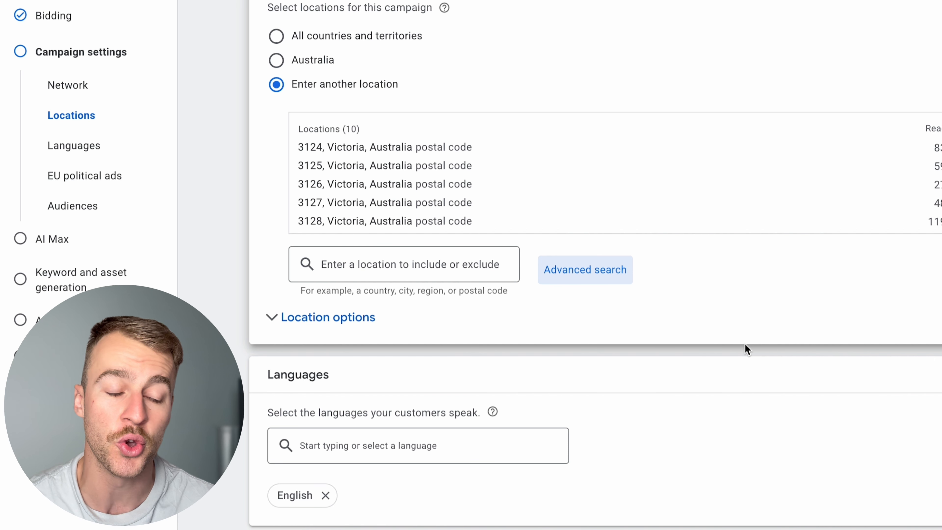
left_click(364, 320)
scroll(505, 371, "down", 2)
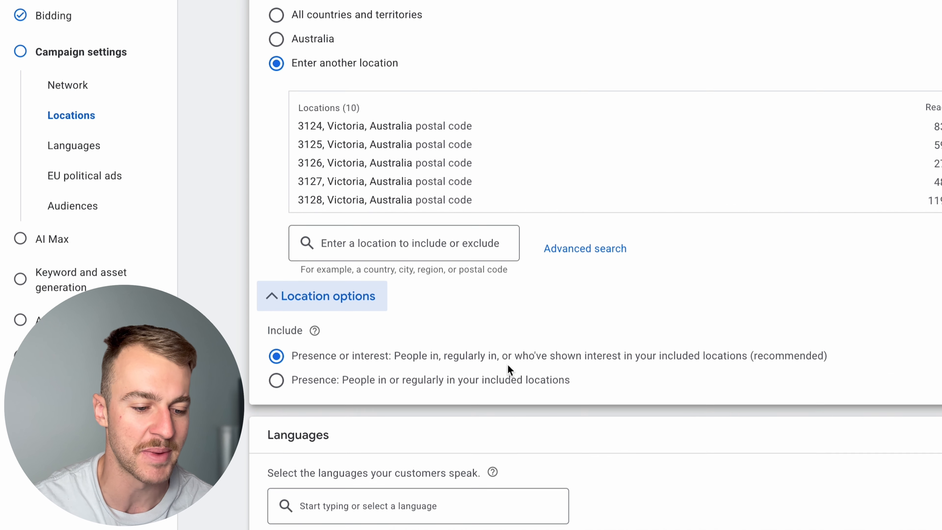
left_click_drag(293, 305, 426, 308)
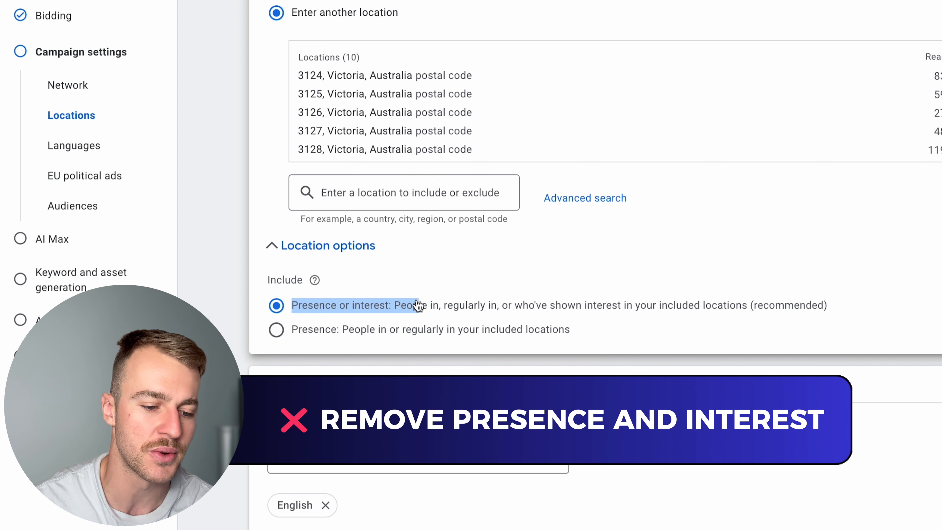
left_click(443, 309)
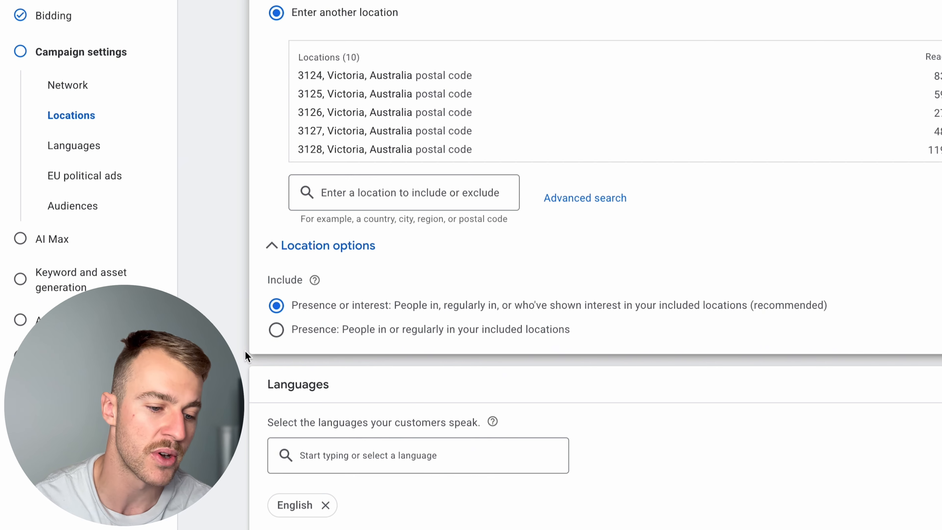
left_click(276, 330)
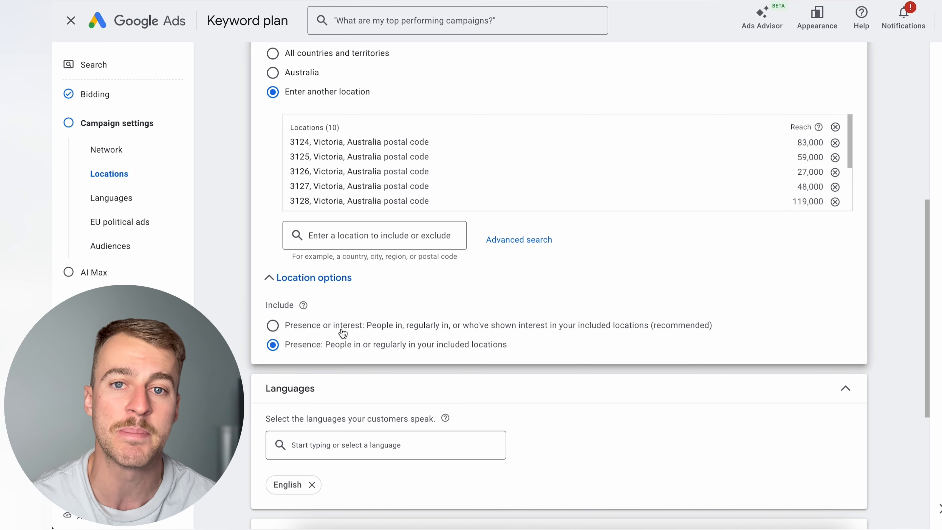
- Review the language and EU political ads settings, and expand the audience segments to look through the suggestions
scroll(343, 332, "down", 1)
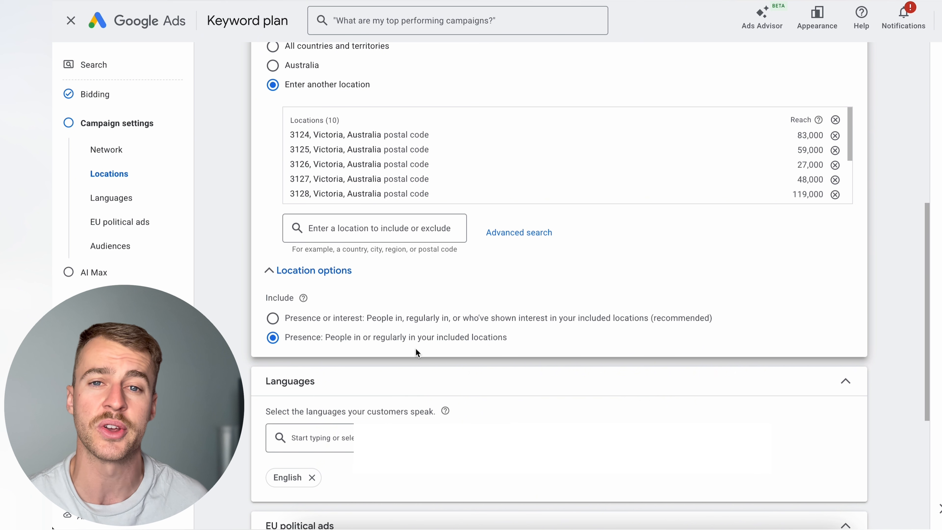
scroll(416, 349, "down", 1)
scroll(363, 423, "down", 5)
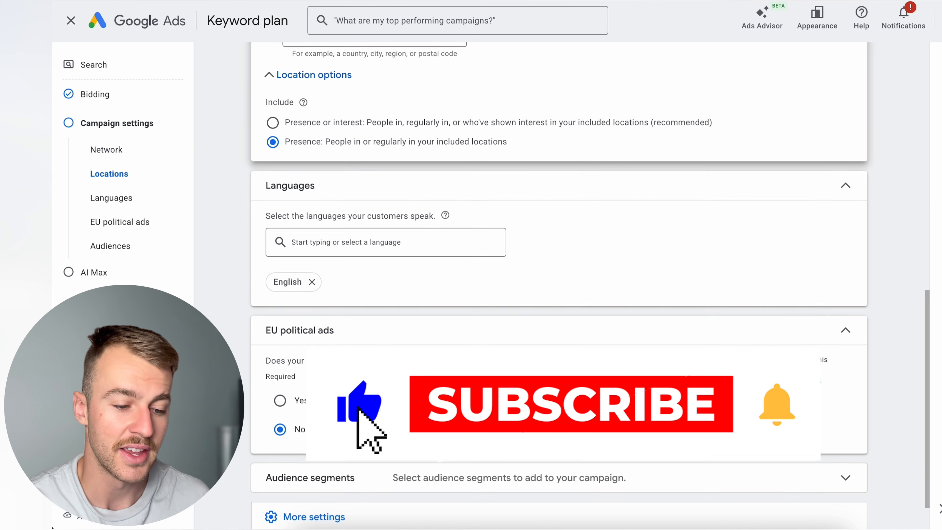
scroll(372, 425, "up", 1)
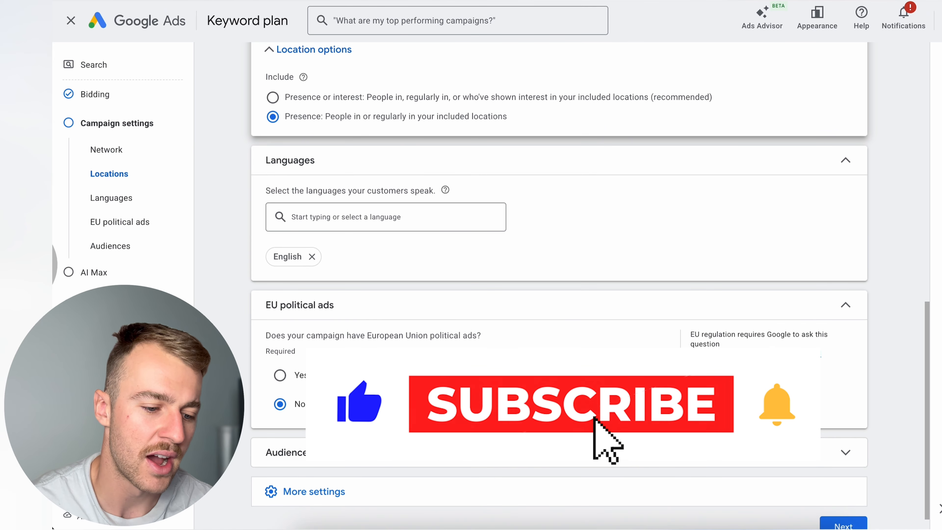
scroll(372, 344, "down", 1)
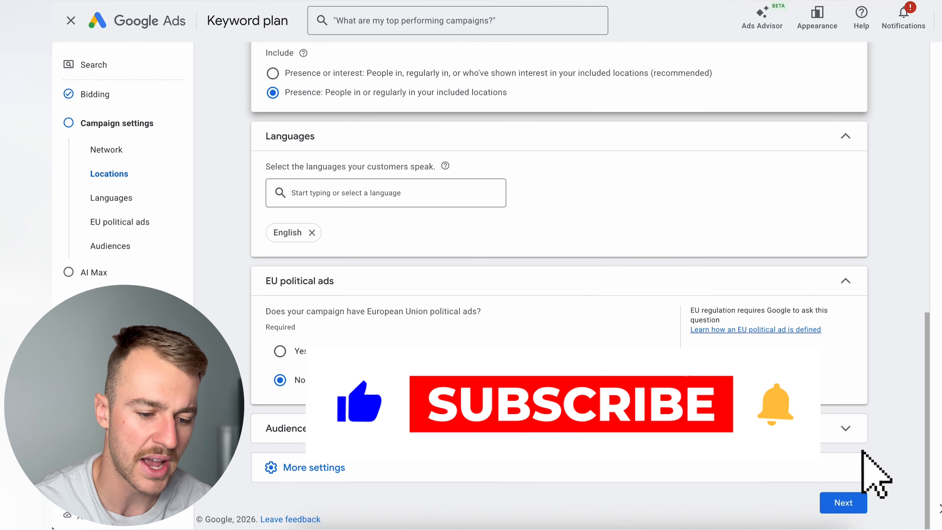
left_click(507, 427)
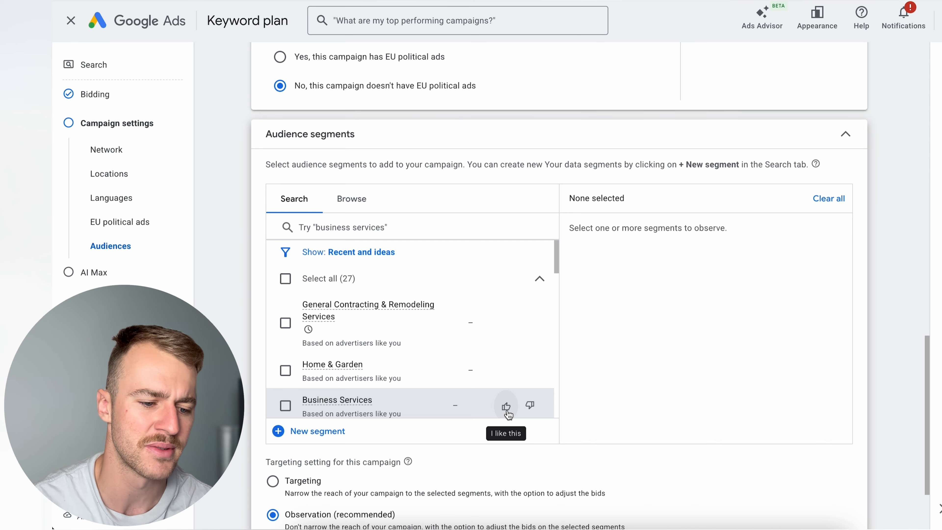
scroll(506, 412, "up", 1)
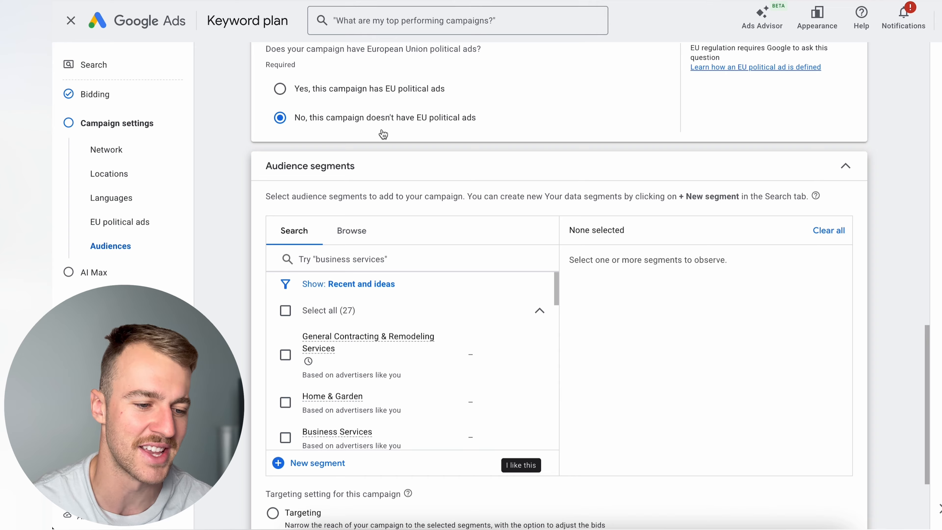
- Select all suggested audience segments, keep the Observation targeting setting, and look through the affinity categories for interests and habits
scroll(378, 145, "down", 2)
scroll(377, 143, "down", 2)
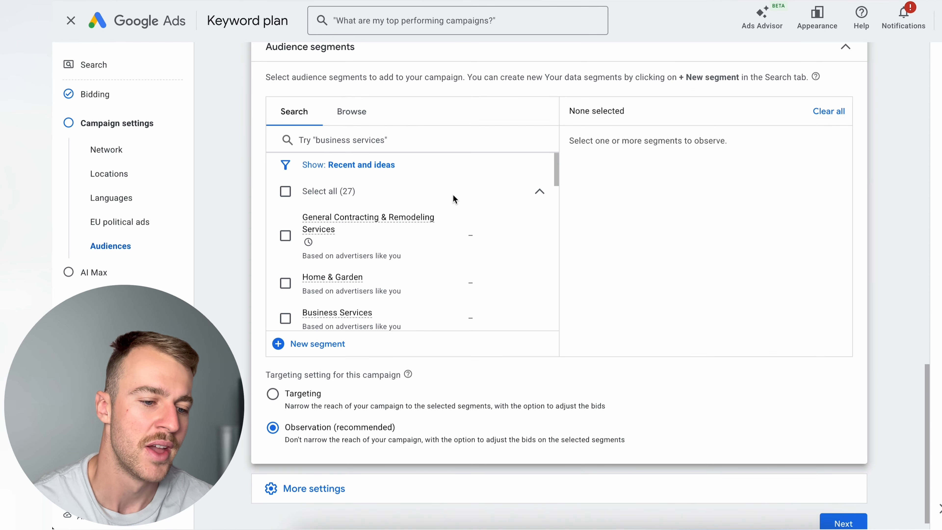
scroll(397, 185, "up", 2)
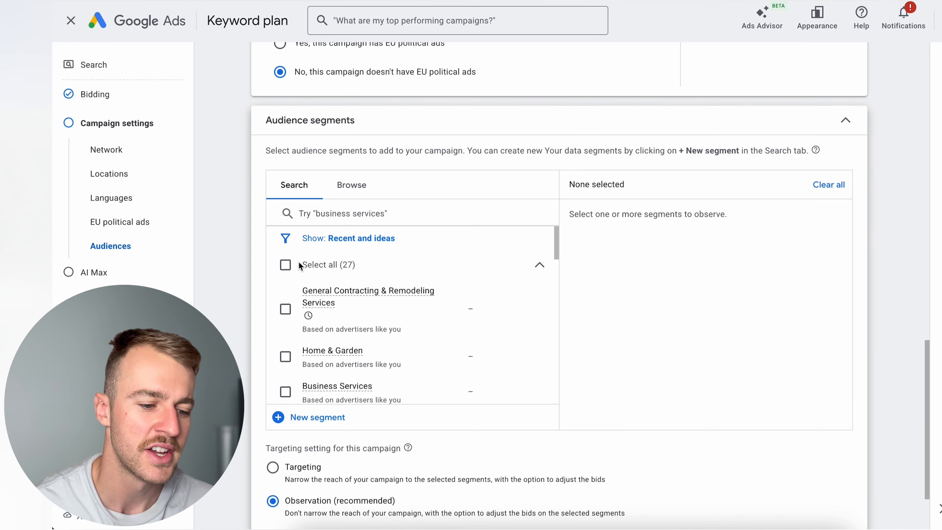
left_click(285, 265)
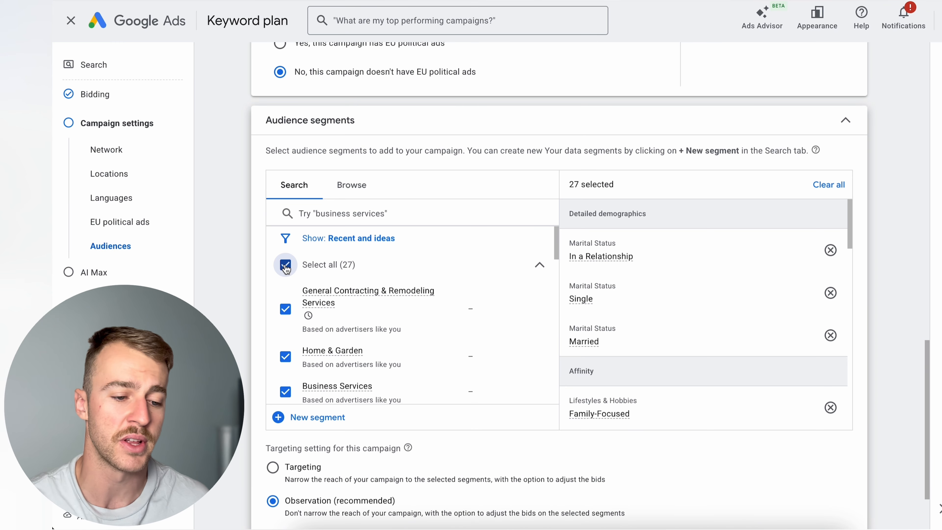
left_click(371, 187)
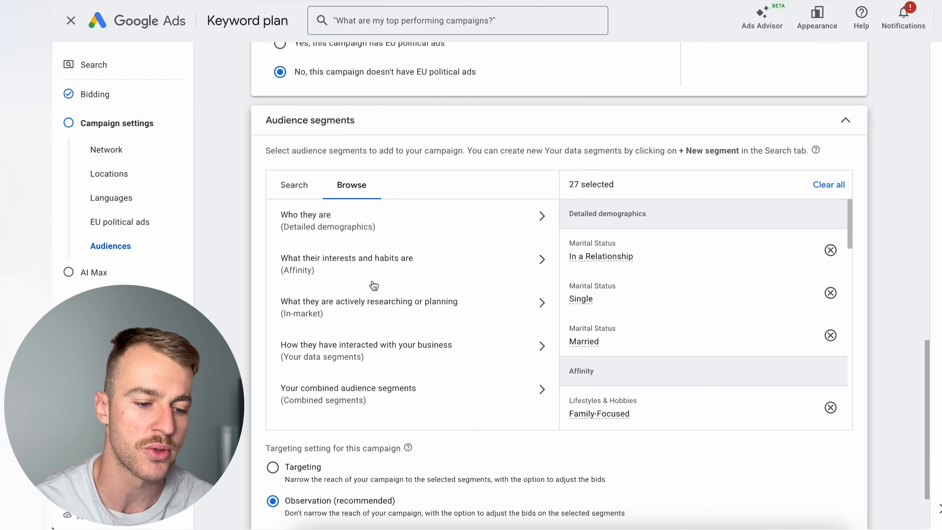
left_click(391, 269)
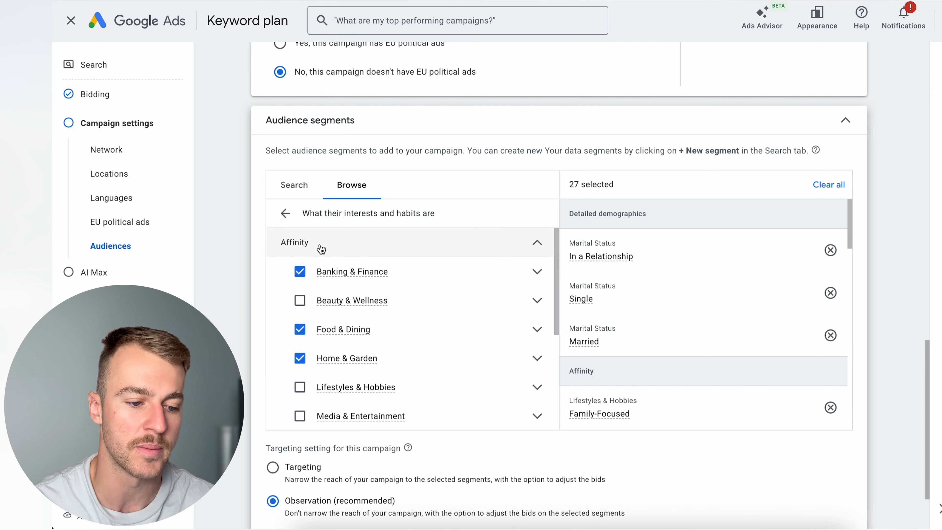
left_click(286, 213)
left_click(294, 185)
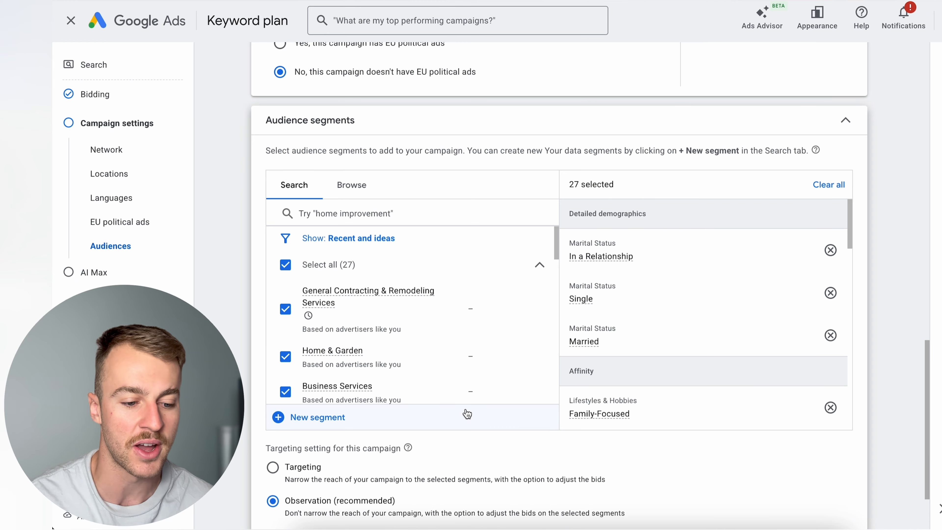
- Try an ad schedule of Mondays - Fridays from 01:00 to 14:45, and remove that schedule entry
scroll(466, 412, "down", 3)
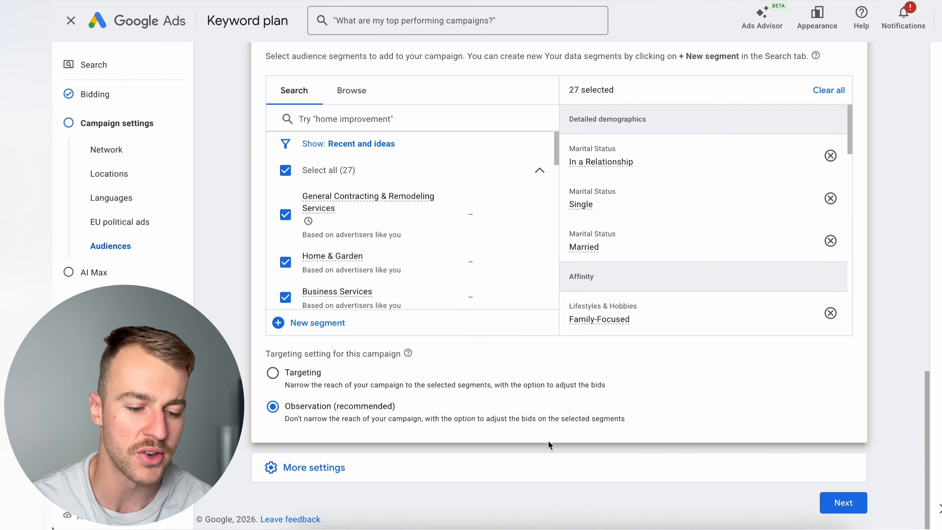
left_click(516, 468)
scroll(559, 448, "down", 4)
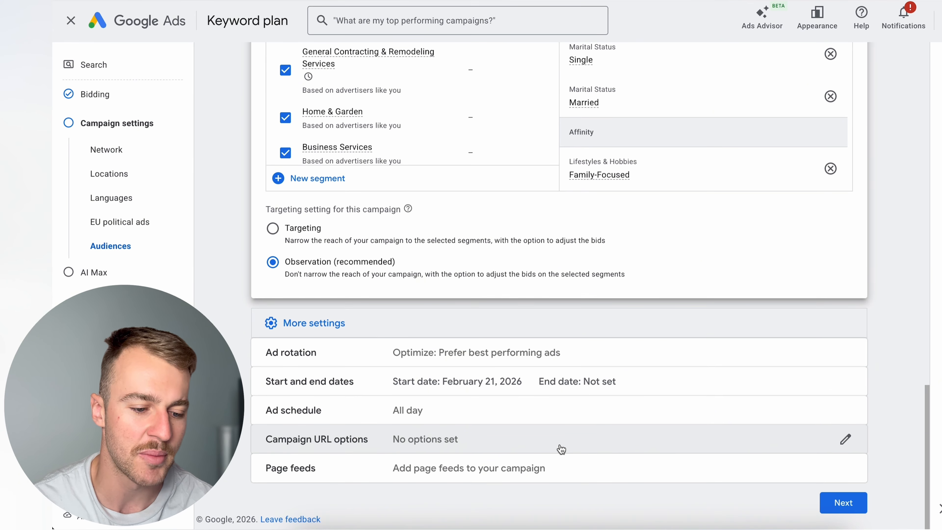
left_click(564, 417)
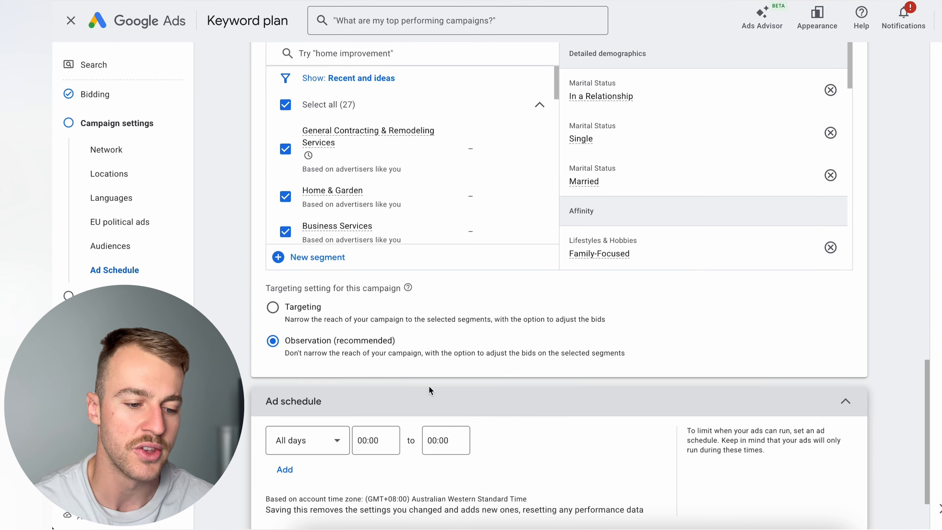
scroll(403, 392, "down", 3)
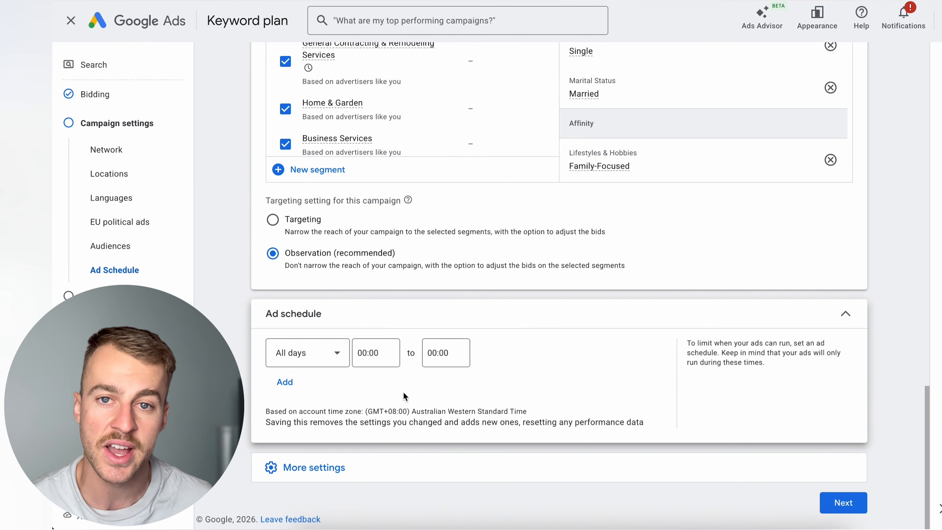
left_click(326, 353)
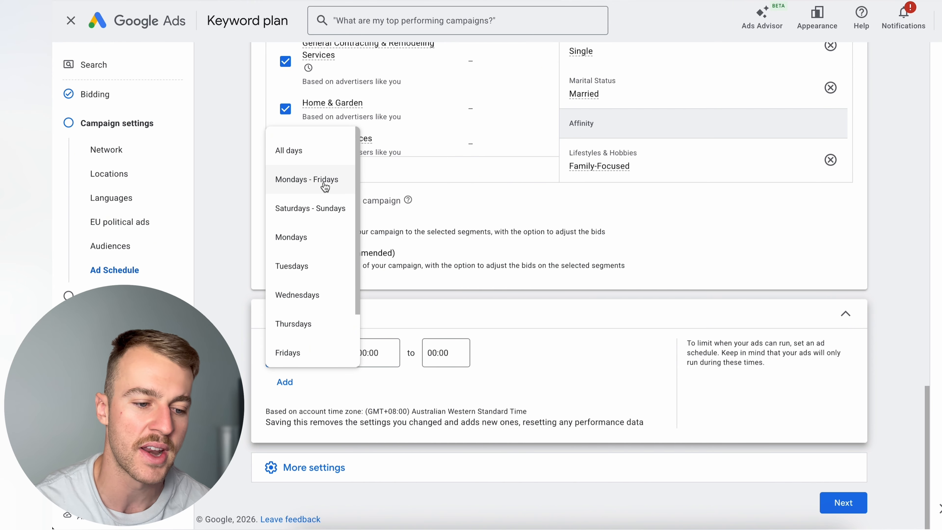
left_click(326, 183)
left_click(387, 353)
left_click(383, 233)
left_click(452, 359)
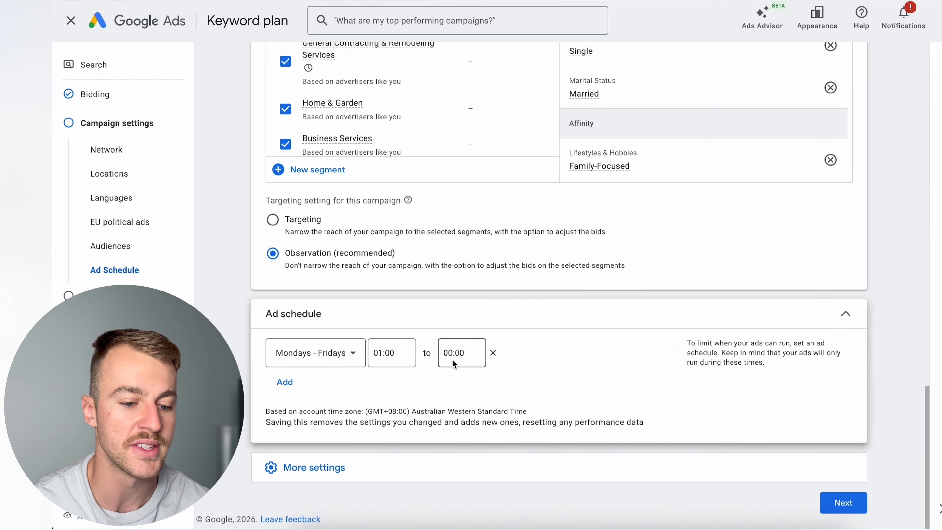
scroll(454, 308, "down", 1)
left_click(455, 308)
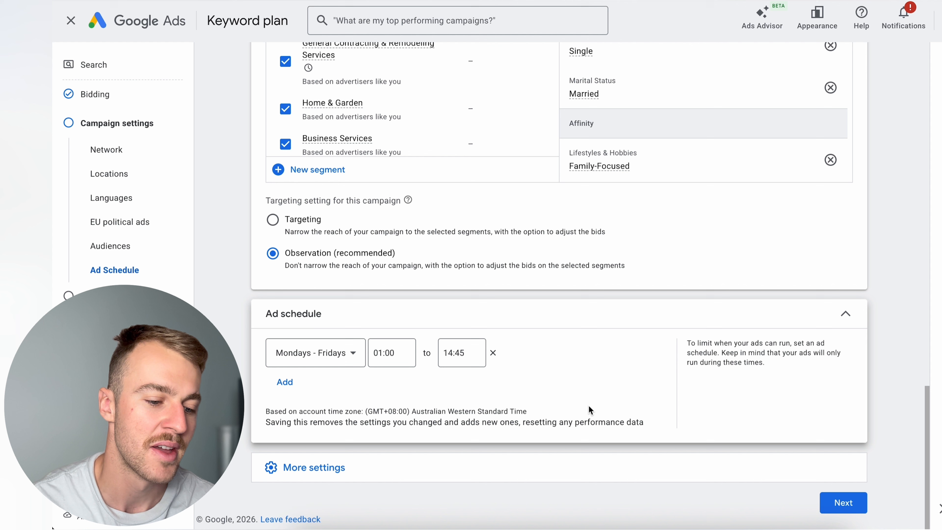
left_click(494, 353)
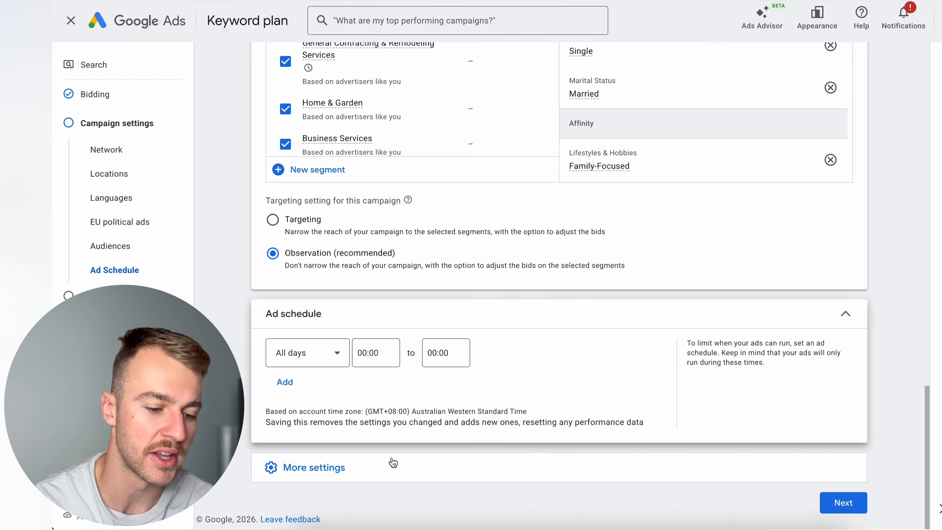
- Check the additional campaign settings, and continue past AI Max with the optimization left off to keyword and asset generation
left_click(426, 463)
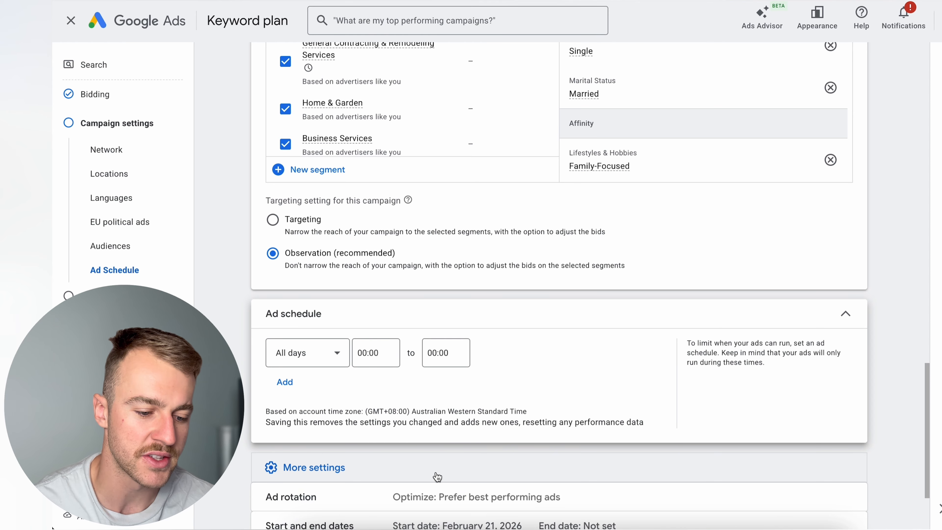
scroll(432, 475, "down", 3)
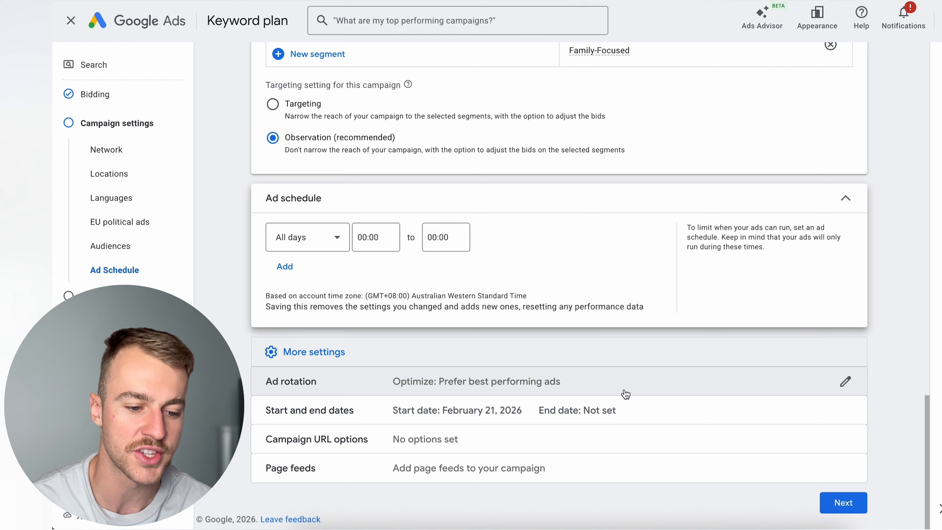
left_click(854, 508)
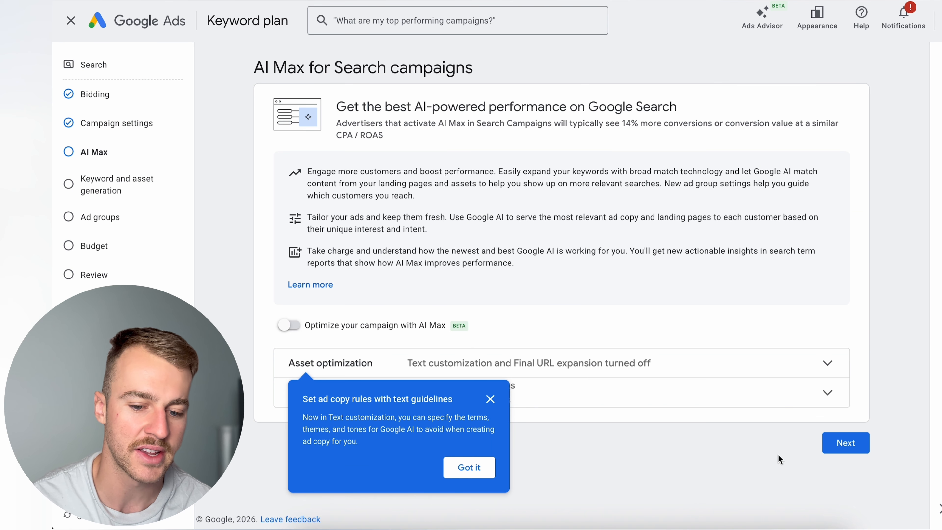
left_click(847, 443)
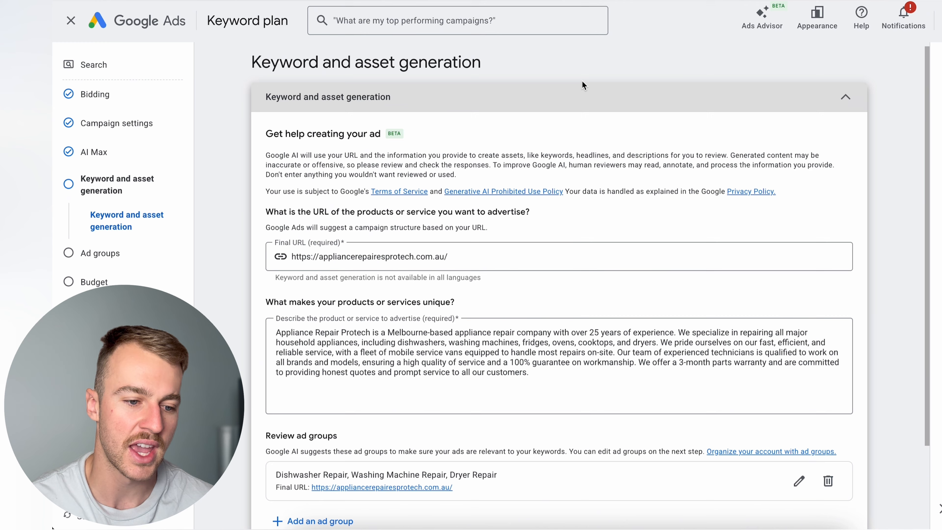
- Review the keyword and asset generation page, and skip it without generating any assets
left_click_drag(482, 64, 246, 61)
left_click(480, 72)
left_click_drag(480, 72, 279, 71)
left_click(466, 50)
scroll(479, 96, "down", 1)
scroll(478, 95, "down", 3)
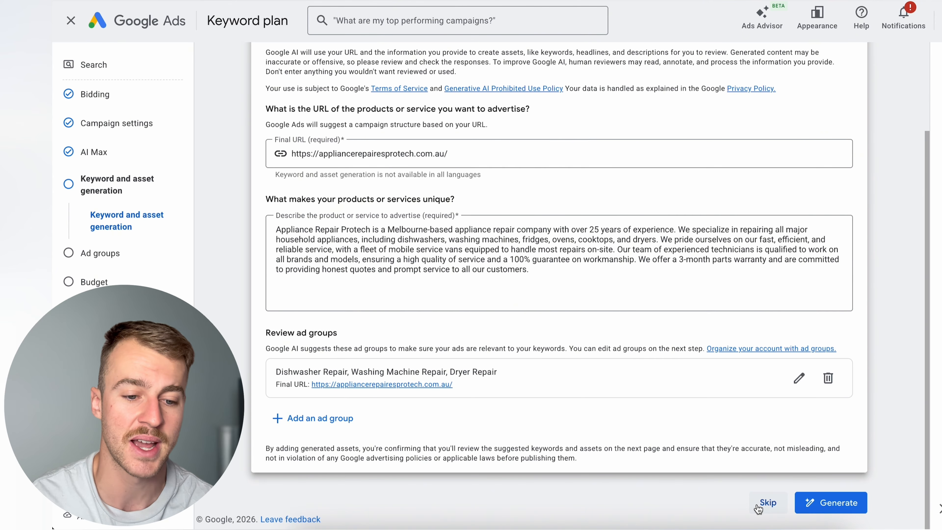
left_click(759, 509)
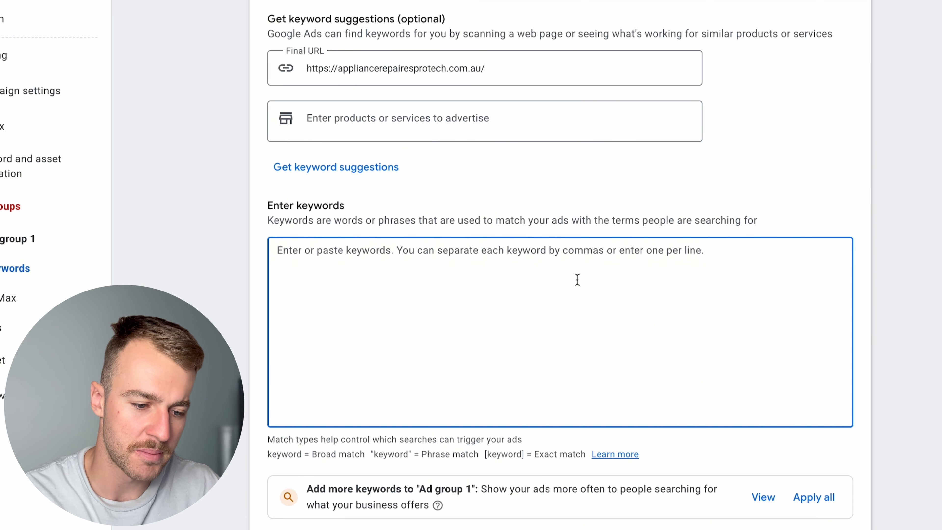
- Enter "appliance repair near me", "appliance service near me" and "appliances near me repair" as phrase match keywords for Ad group 1
type("appliance repair near me appliance service near me appliances near me repair")
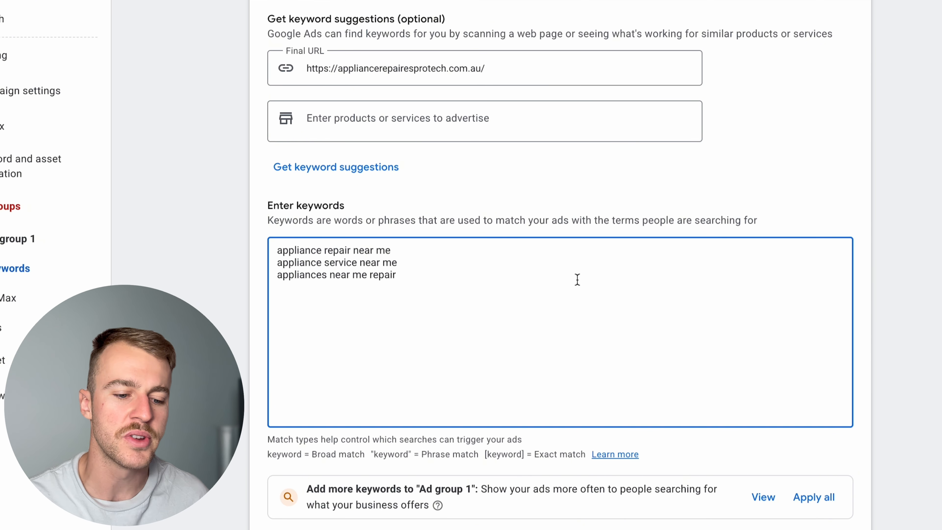
type("\"")
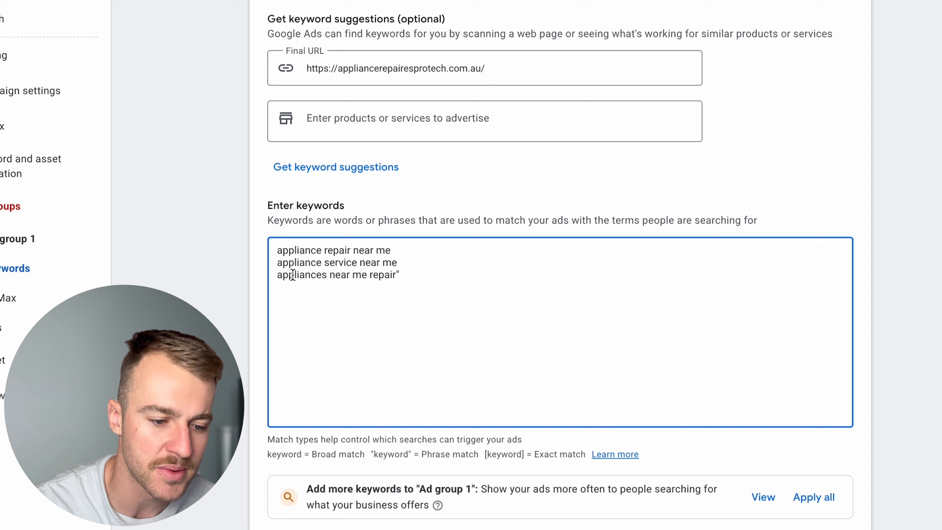
left_click(279, 274)
type("\"")
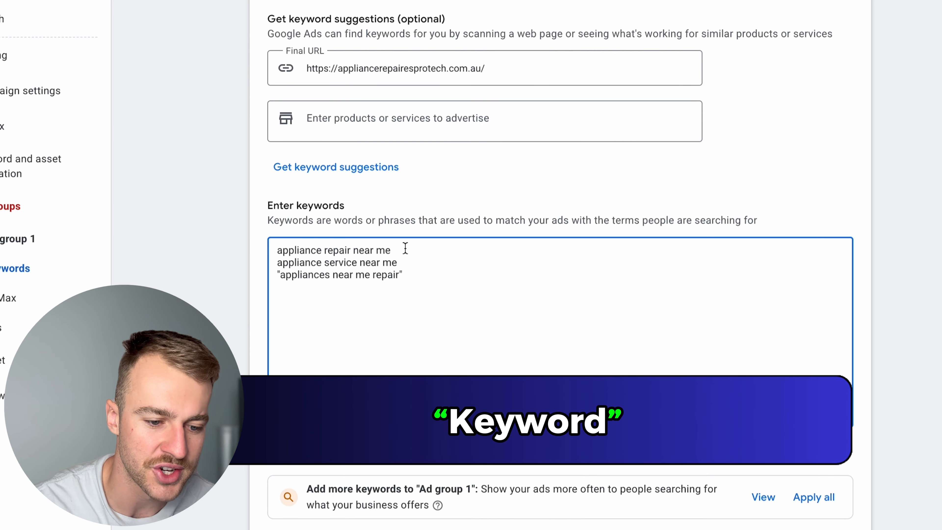
key("Left")
key("Left")
type("\"")
left_click(277, 263)
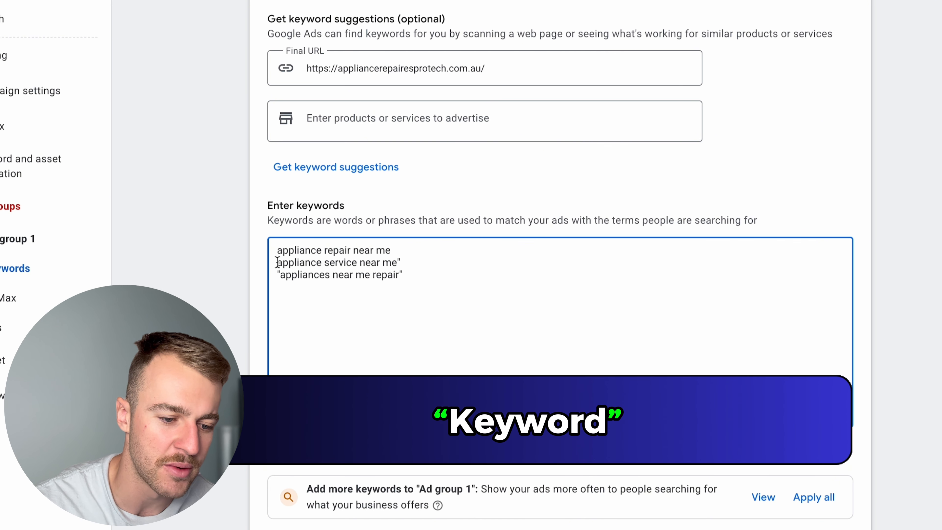
type("\"")
left_click(392, 250)
type("\"")
left_click(277, 250)
type("\"")
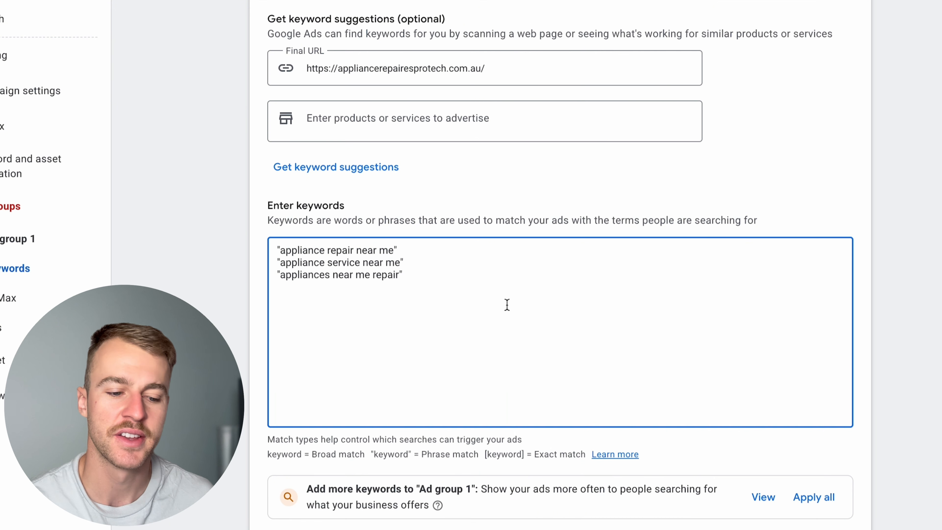
left_click(507, 304)
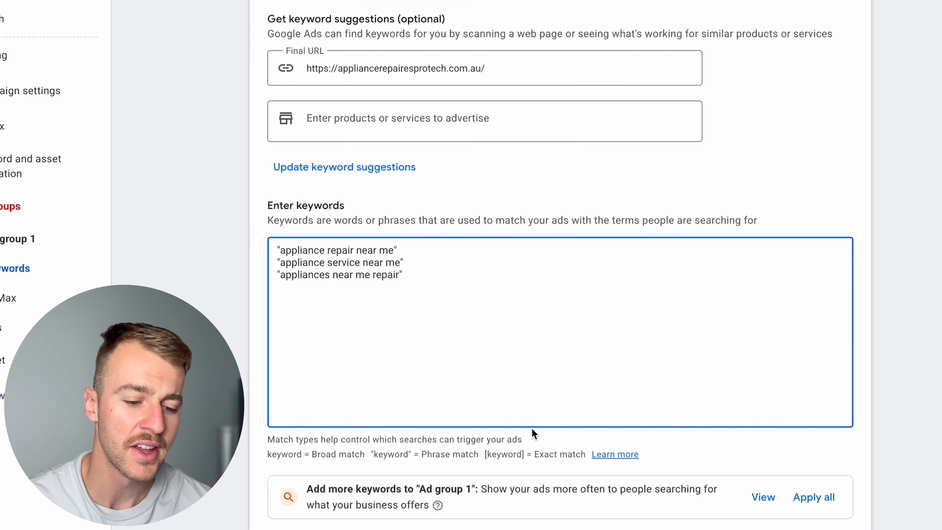
- Examine the wording of the entered keywords and the notes on broad, phrase and exact match
scroll(572, 467, "down", 2)
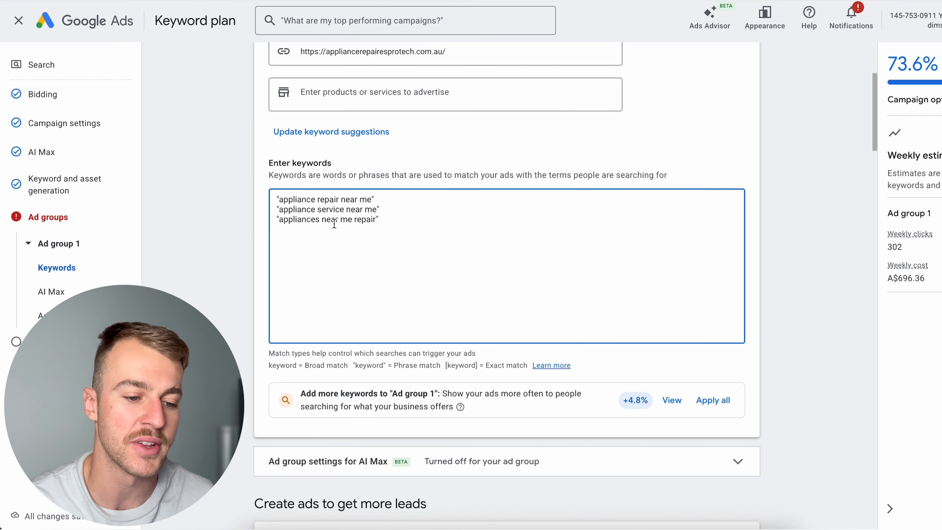
left_click_drag(312, 220, 351, 222)
left_click(368, 268)
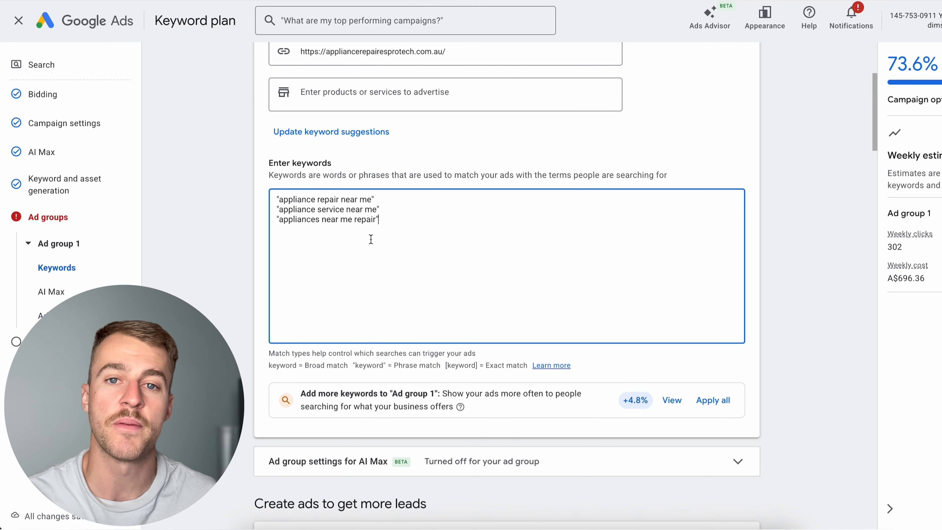
left_click_drag(364, 218, 303, 218)
left_click(346, 234)
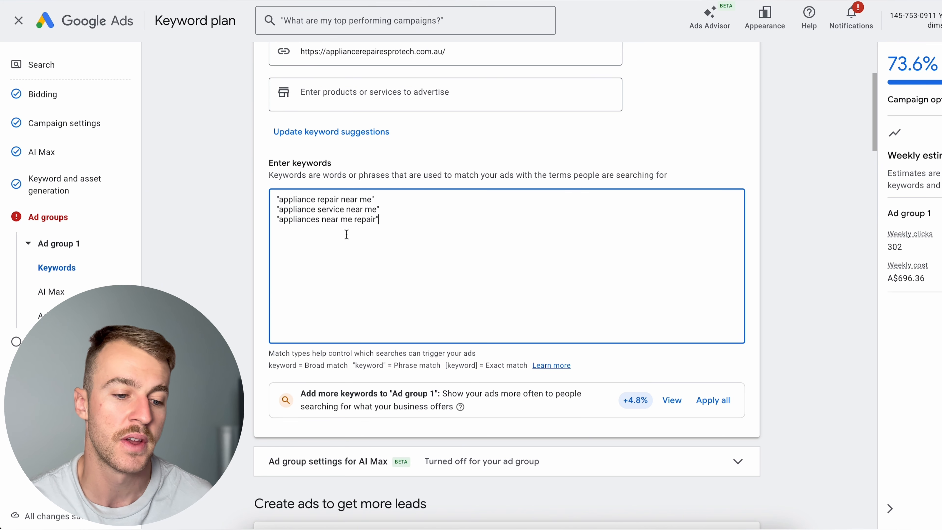
left_click_drag(487, 370, 526, 370)
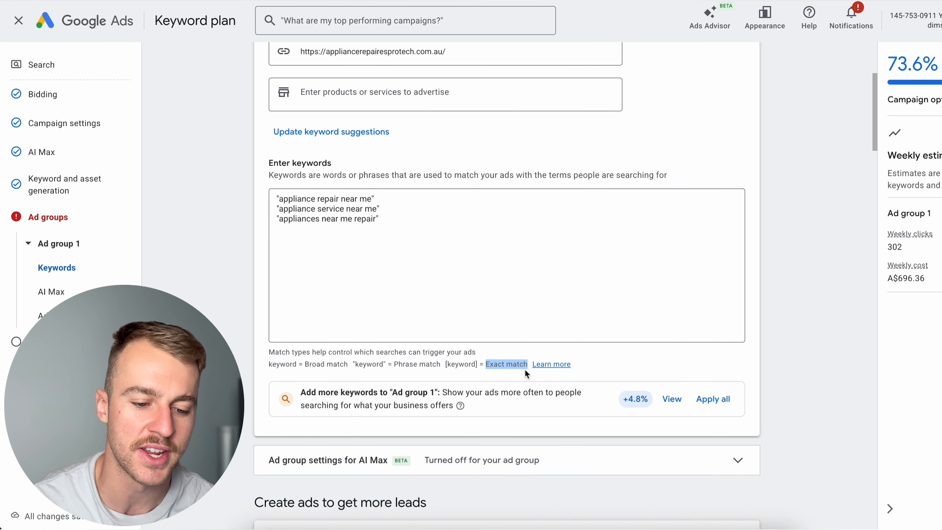
left_click(475, 290)
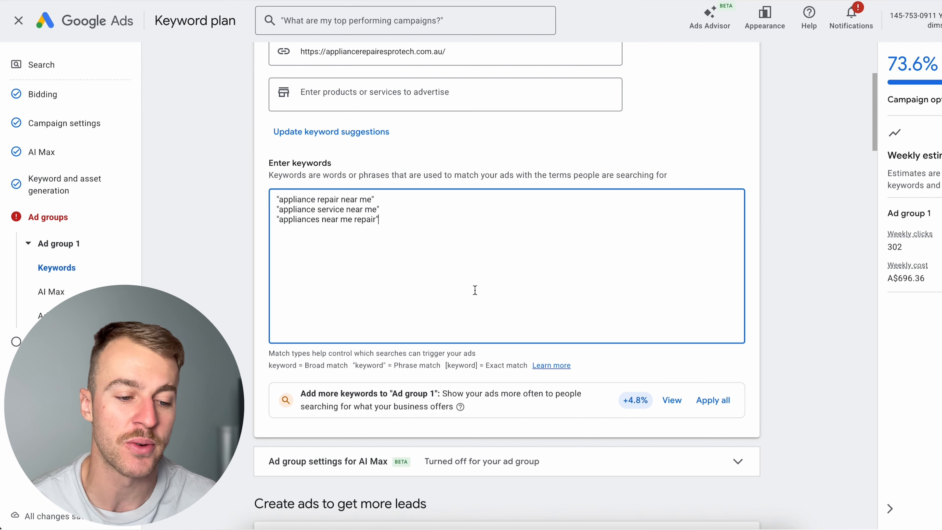
left_click_drag(348, 363, 298, 354)
left_click(433, 356)
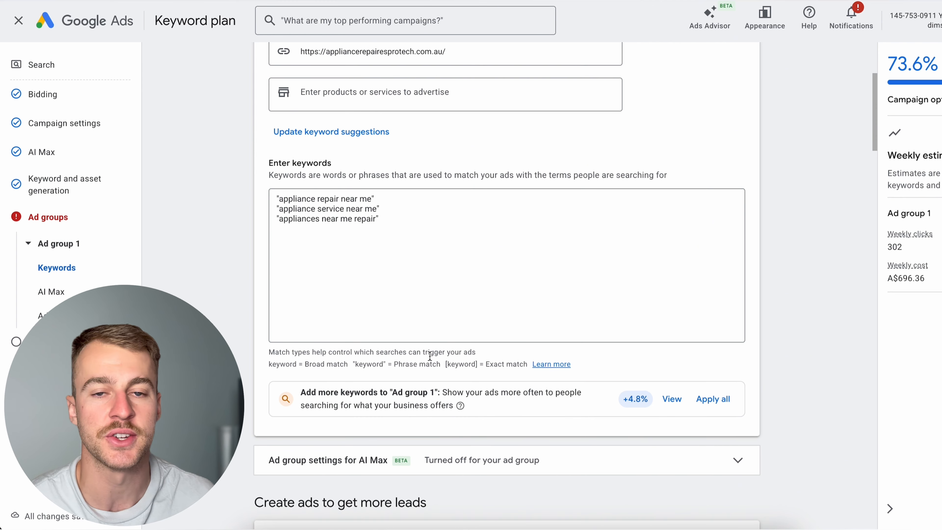
- Add the second of the two existing phone numbers as a campaign-level call asset
scroll(429, 356, "down", 1)
scroll(429, 355, "down", 12)
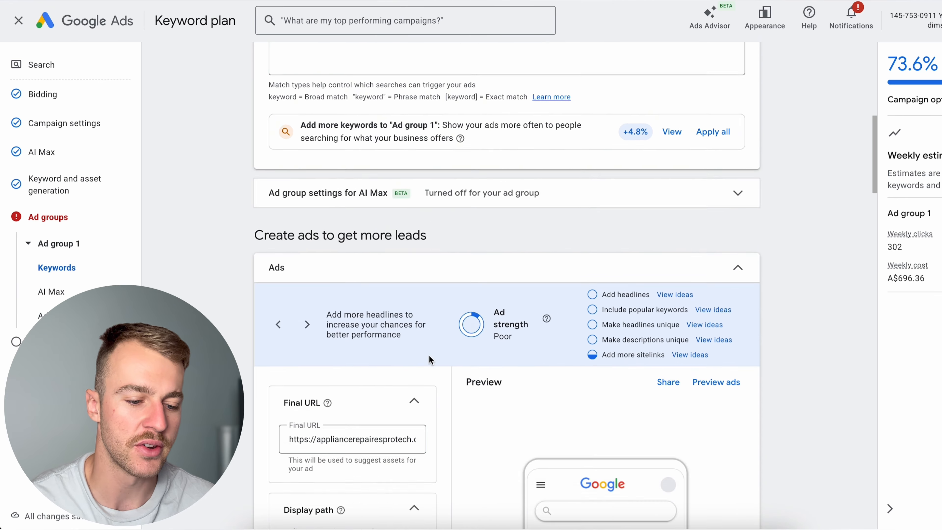
scroll(429, 356, "down", 3)
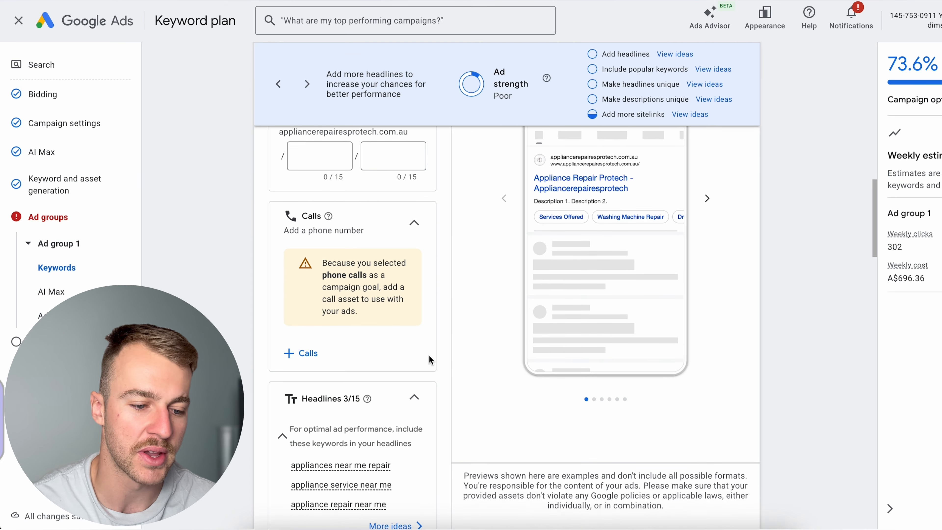
left_click(311, 373)
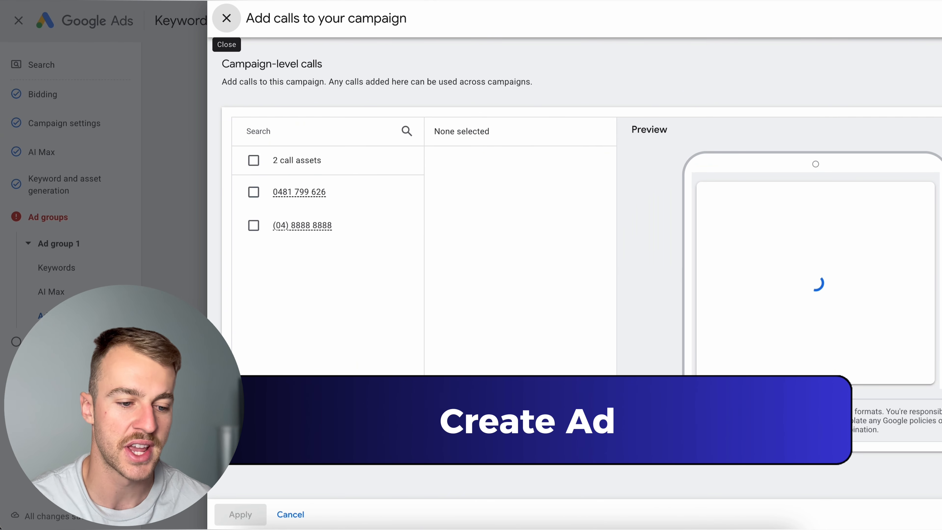
left_click(272, 231)
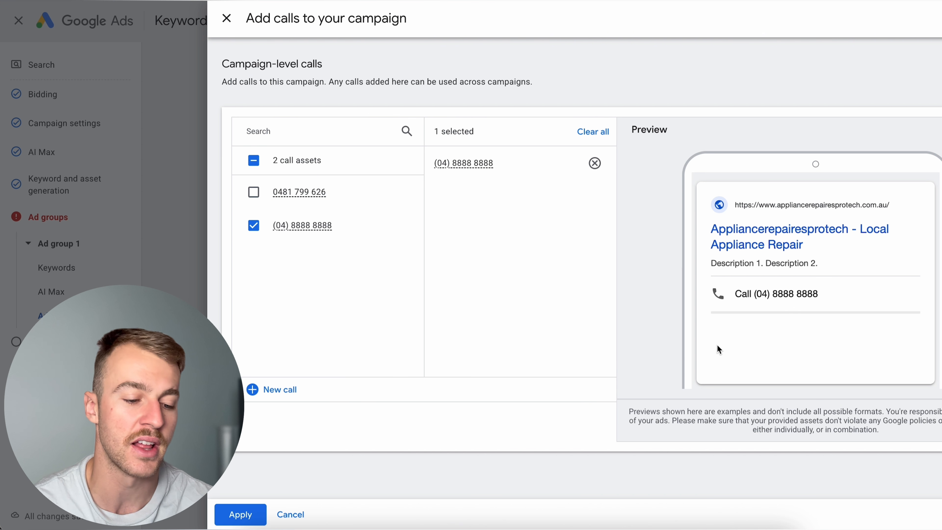
left_click(228, 520)
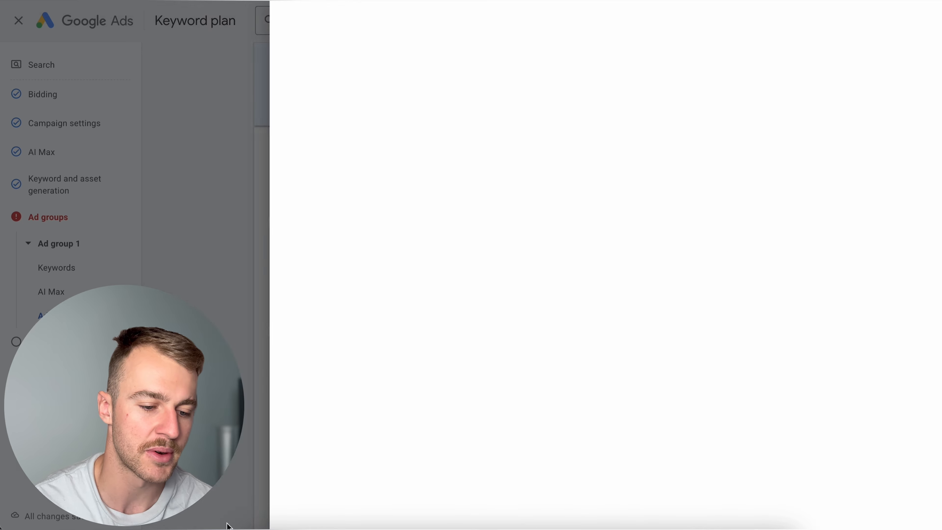
- Review the ad's preview, headline fields, descriptions, sitelinks and callouts to see what needs filling in
scroll(371, 392, "down", 5)
scroll(372, 393, "up", 5)
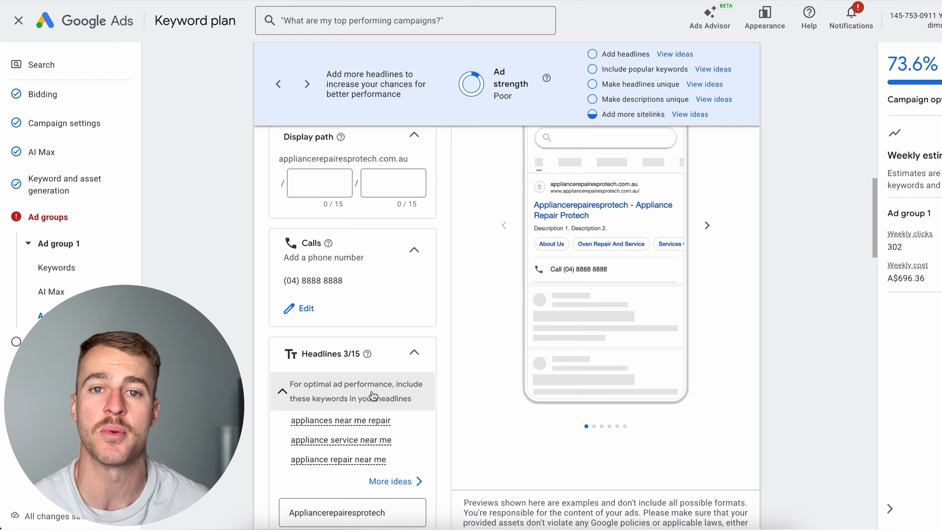
scroll(372, 396, "down", 5)
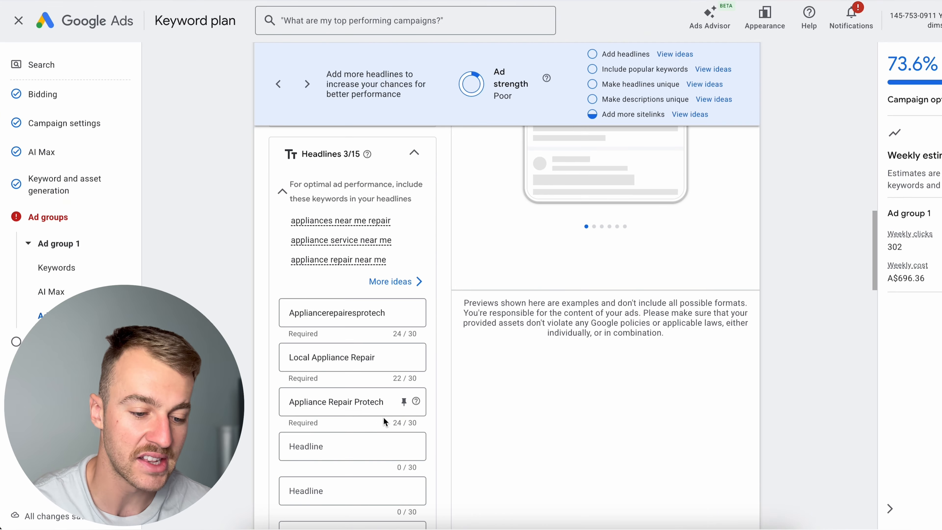
scroll(383, 411, "up", 4)
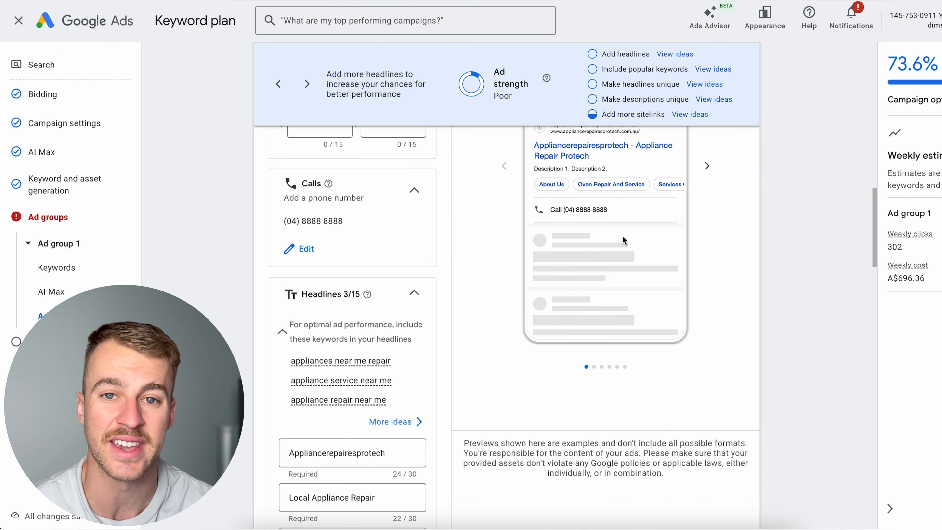
scroll(370, 304, "up", 3)
scroll(345, 283, "down", 10)
scroll(340, 298, "down", 15)
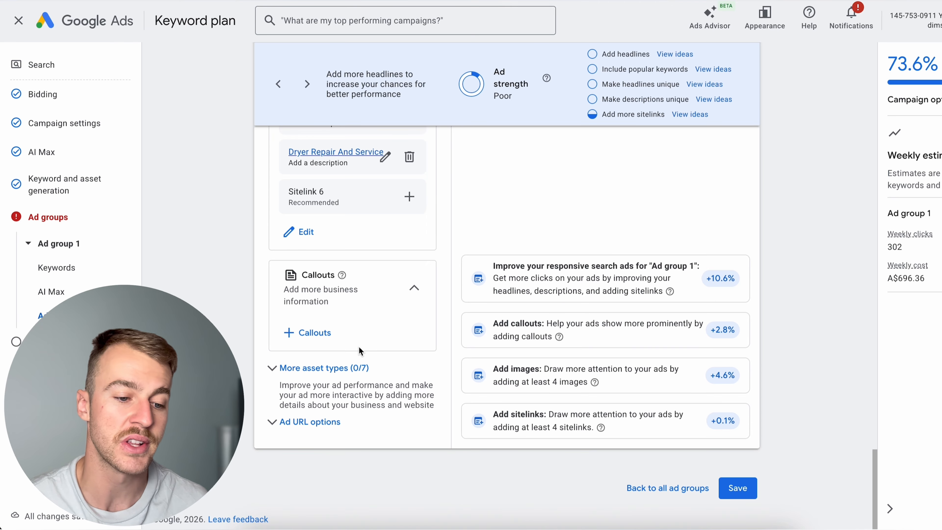
scroll(358, 347, "up", 15)
scroll(358, 347, "up", 3)
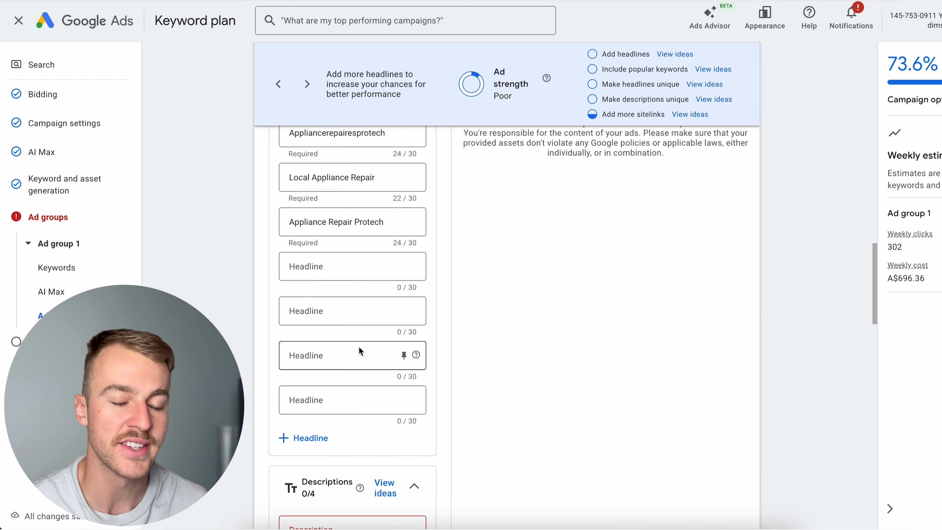
scroll(358, 349, "up", 5)
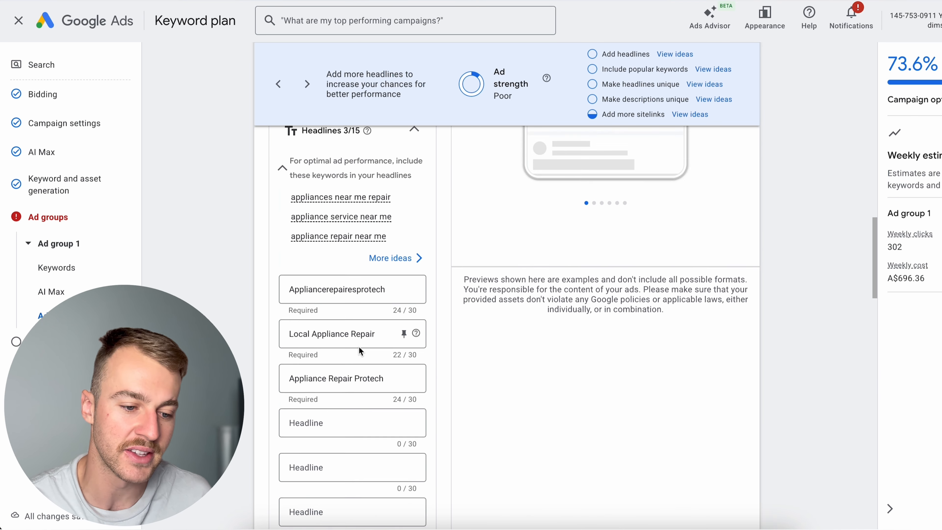
- Replace the first headline with a keyword insertion using the default text "Appliance Repair Near Me" in title case
left_click(387, 351)
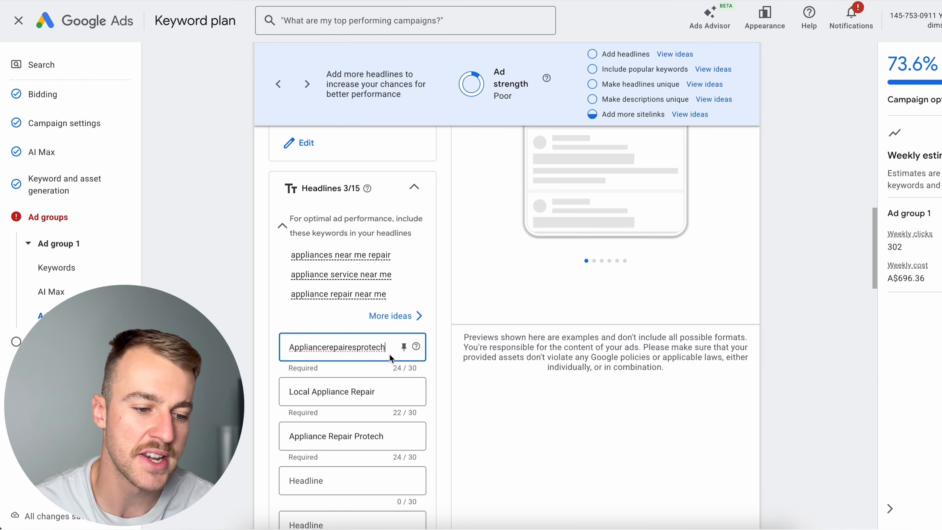
key("BackSpace")
key("BackSpace")
key("BackSpace")
key("BackSpace")
key("BackSpace")
key("BackSpace")
key("BackSpace")
key("BackSpace")
key("BackSpace")
key("BackSpace")
key("BackSpace")
key("BackSpace")
key("BackSpace")
key("BackSpace")
key("BackSpace")
key("BackSpace")
key("BackSpace")
key("BackSpace")
key("BackSpace")
key("BackSpace")
key("BackSpace")
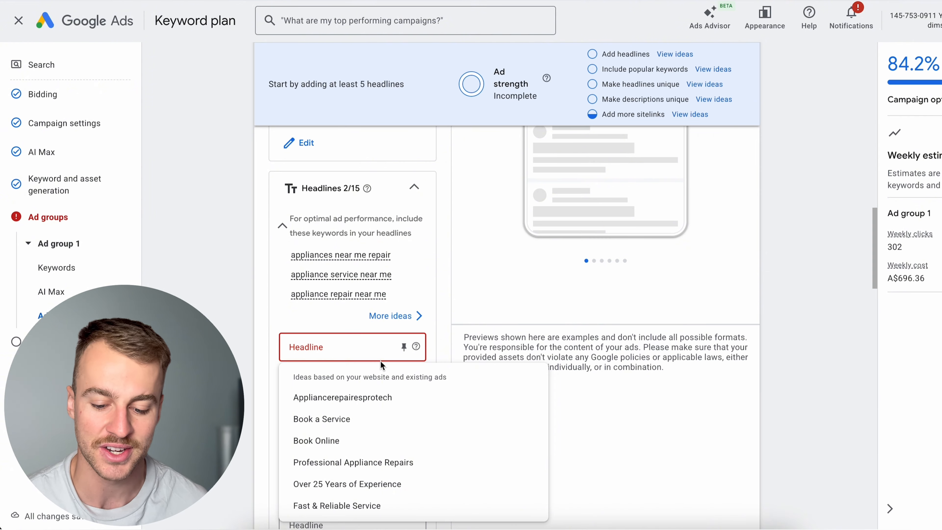
type("{")
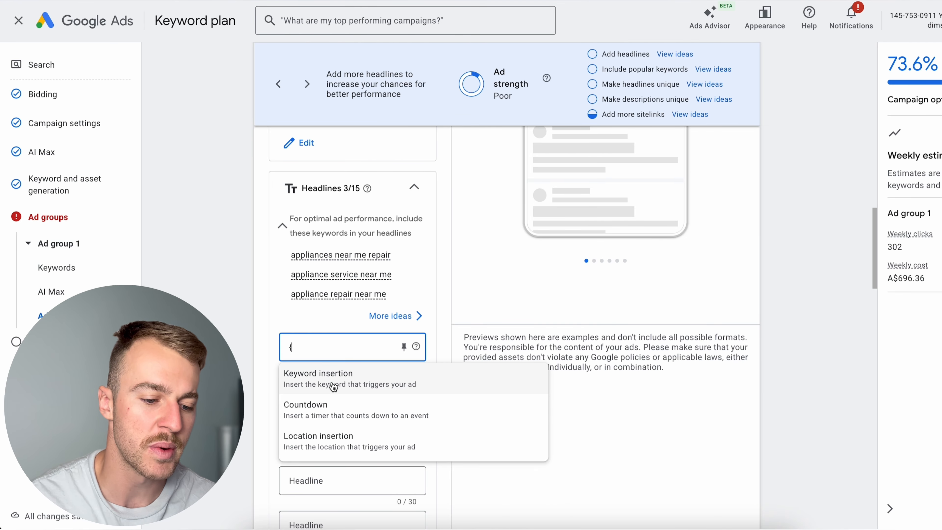
left_click(333, 377)
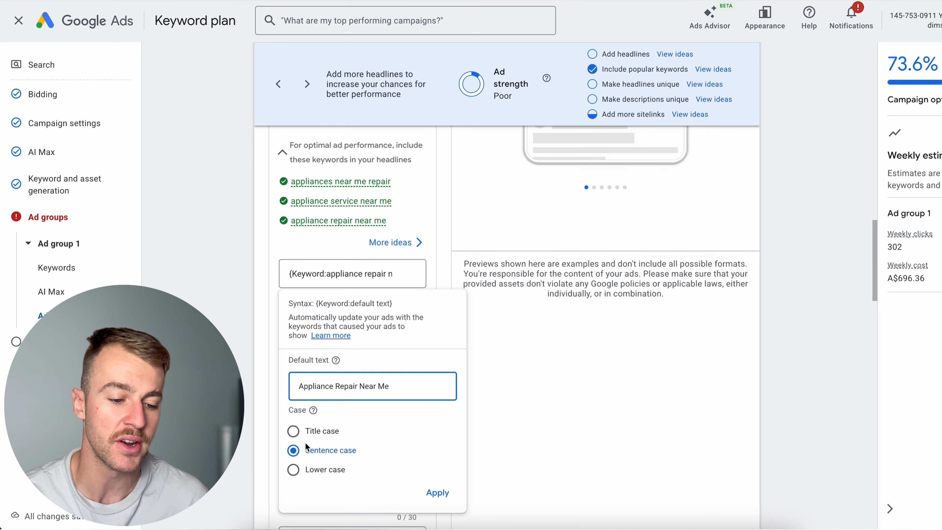
left_click(293, 431)
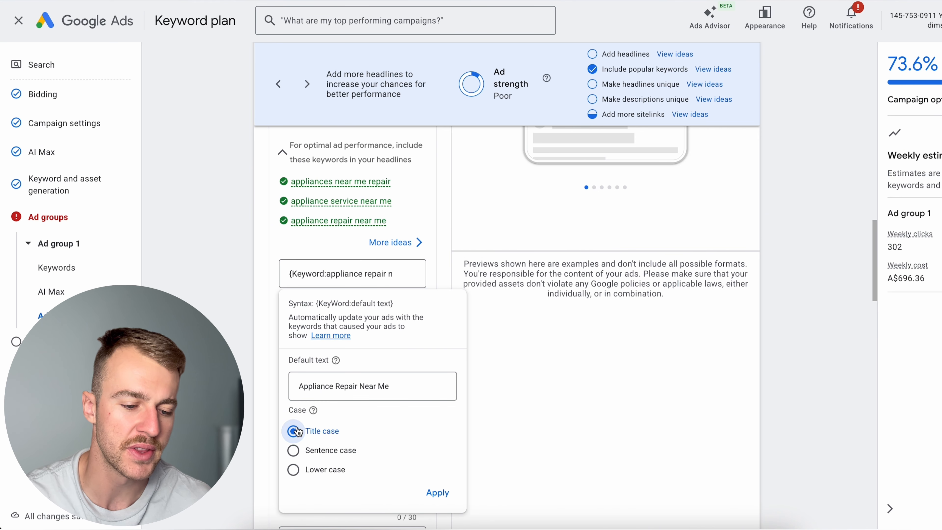
left_click(438, 492)
- Pin the keyword insertion headline so that it shows only in position 1
scroll(426, 353, "up", 1)
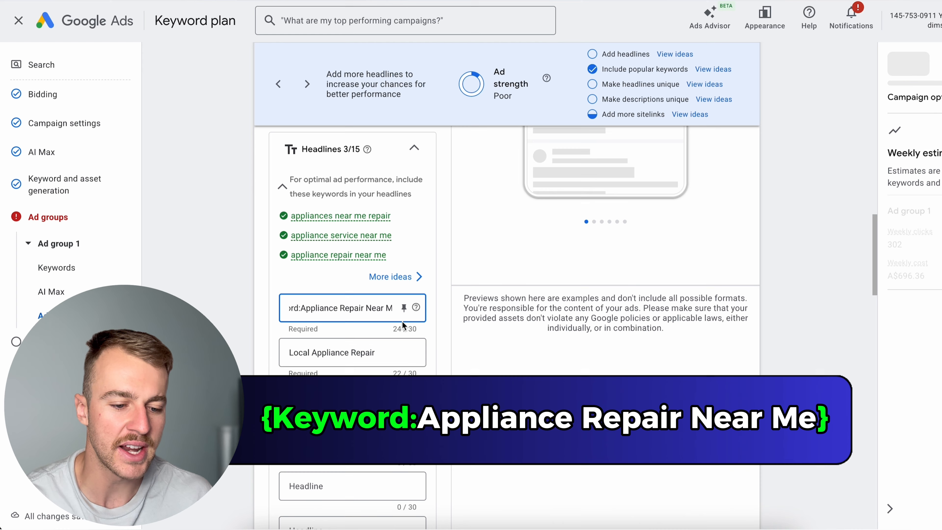
left_click(403, 308)
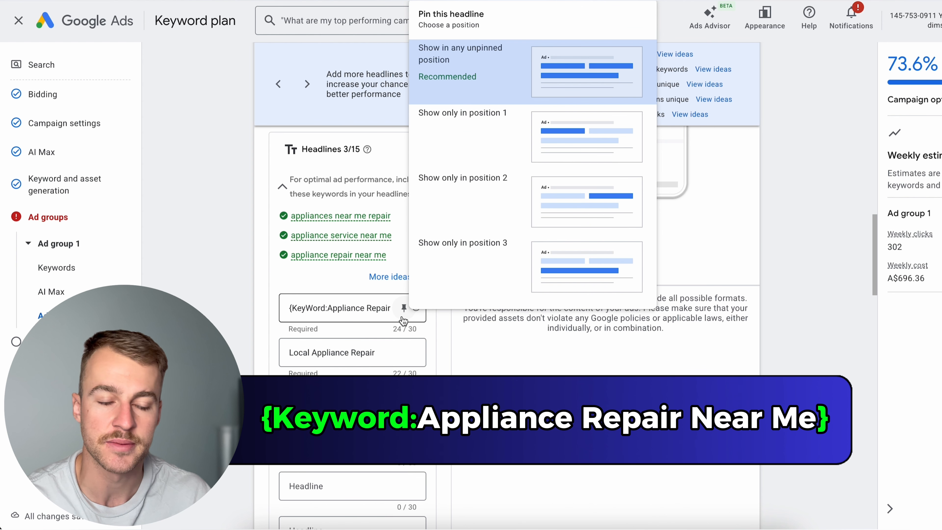
left_click(478, 159)
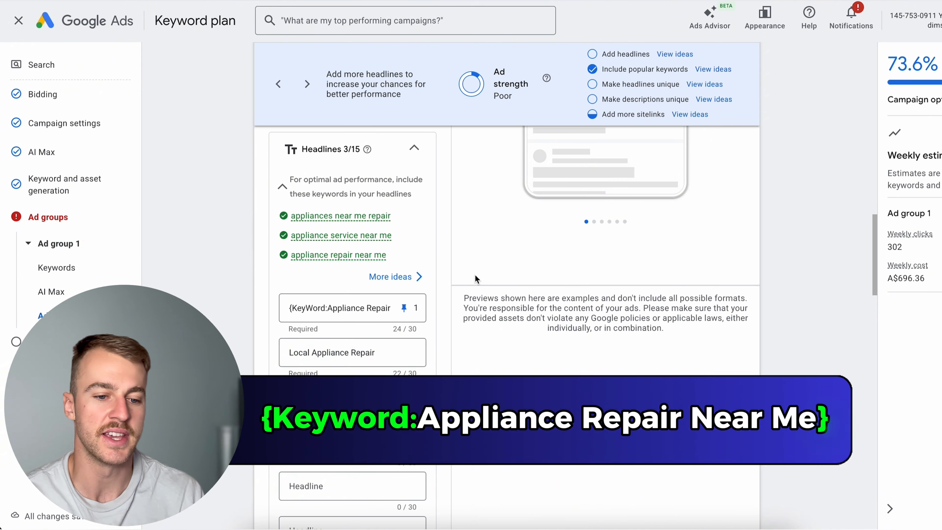
- Compare the ad preview with the keyword list and remove the phrase match keyword "appliances near me repair" from Ad group 1
scroll(474, 274, "up", 15)
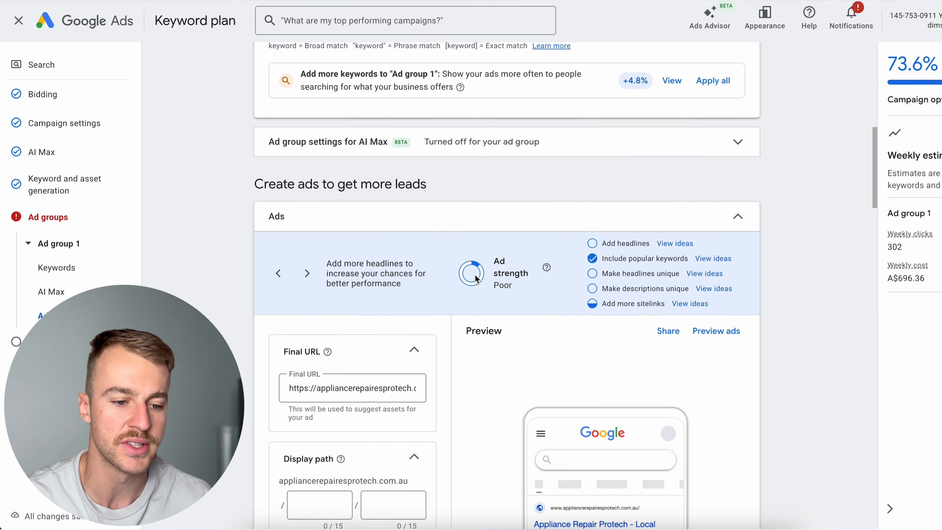
scroll(382, 186, "down", 2)
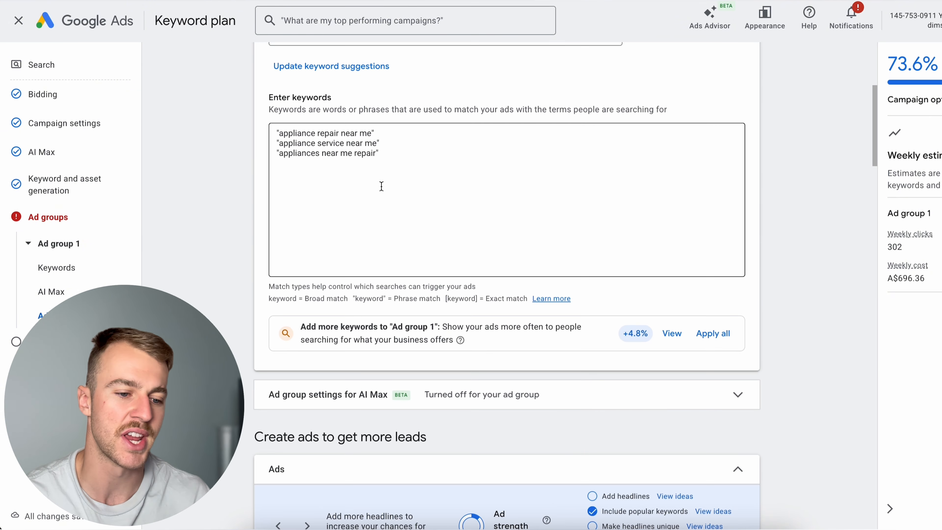
scroll(382, 186, "down", 15)
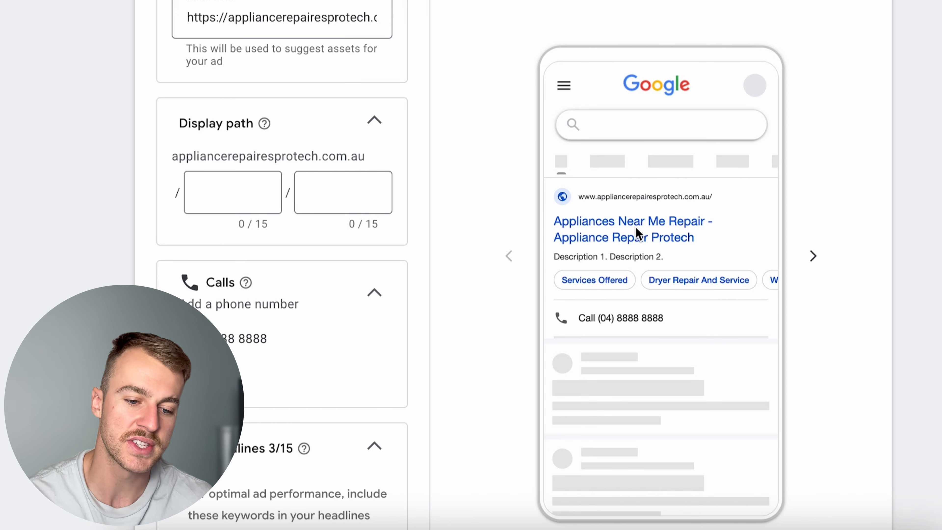
scroll(635, 226, "up", 15)
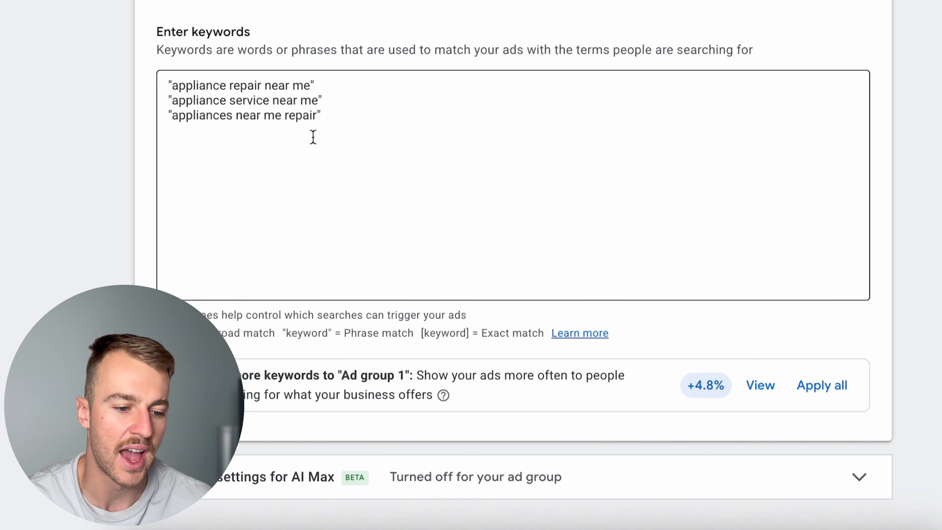
left_click_drag(320, 120, 163, 126)
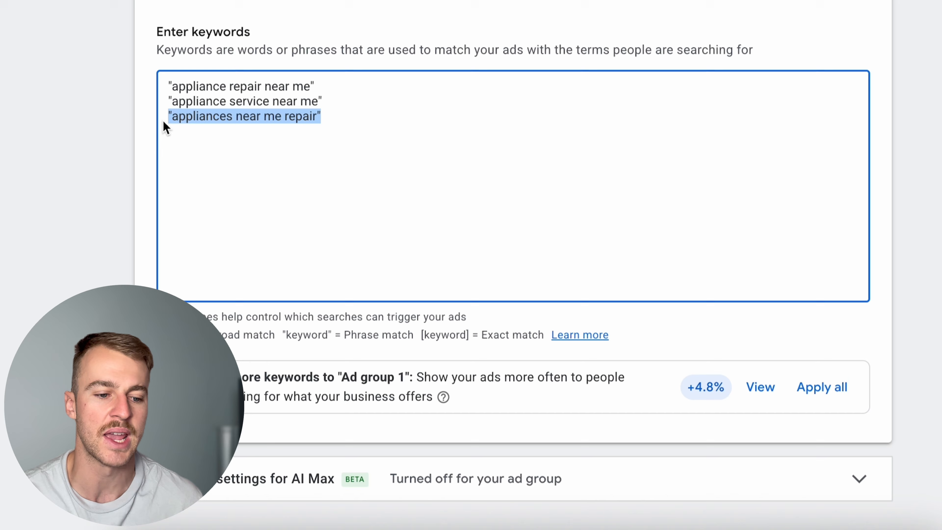
key("BackSpace")
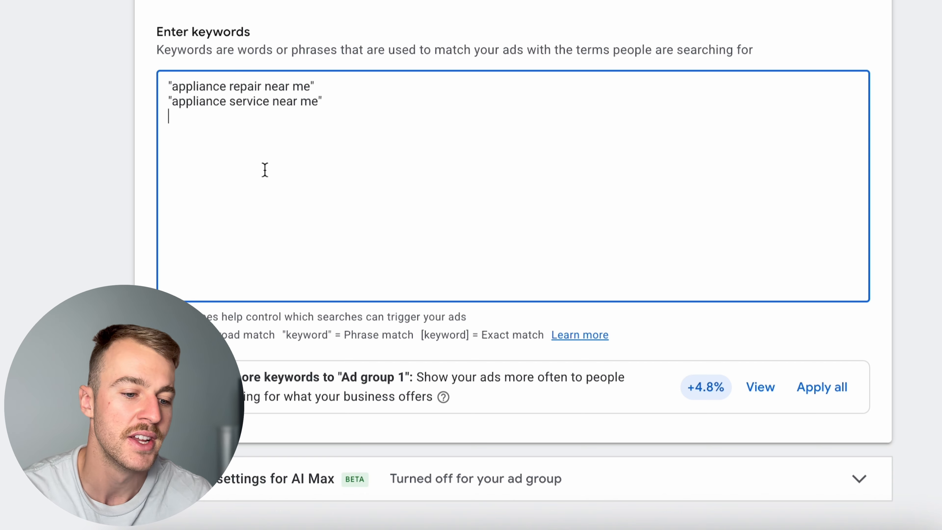
- Check the two remaining keywords against the ad preview and the current headlines
scroll(265, 169, "up", 1)
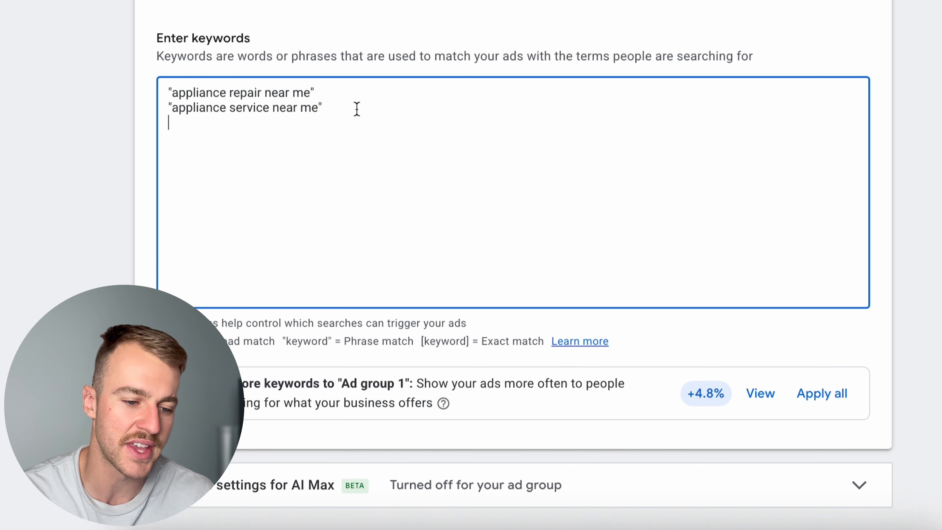
left_click_drag(355, 109, 173, 92)
left_click(252, 163)
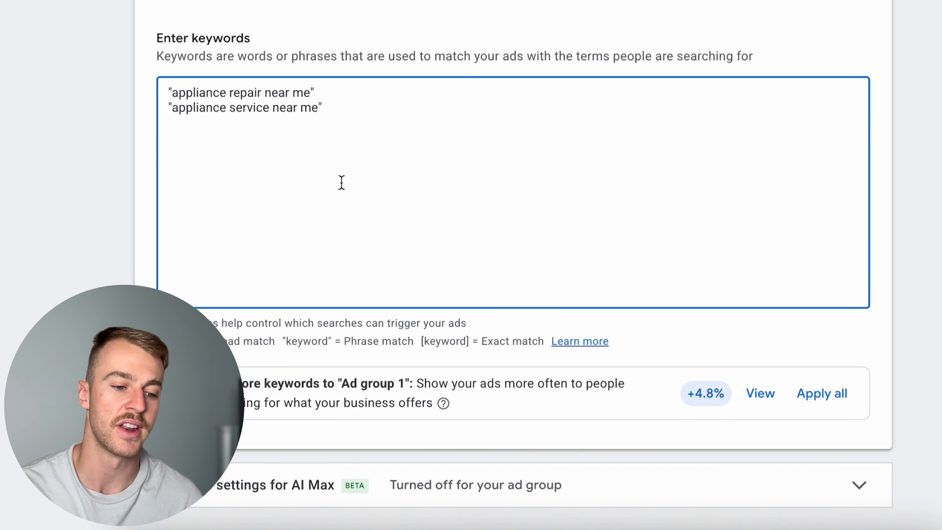
scroll(341, 182, "down", 5)
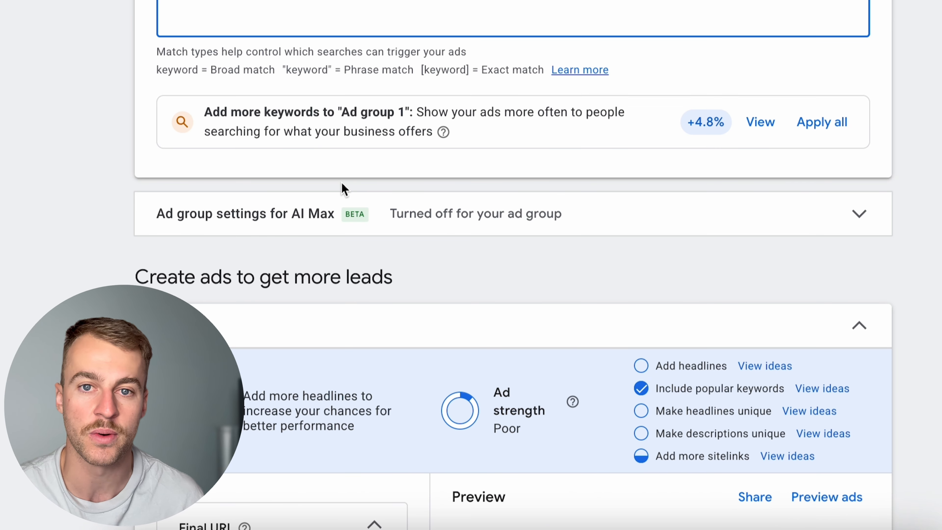
scroll(345, 188, "down", 10)
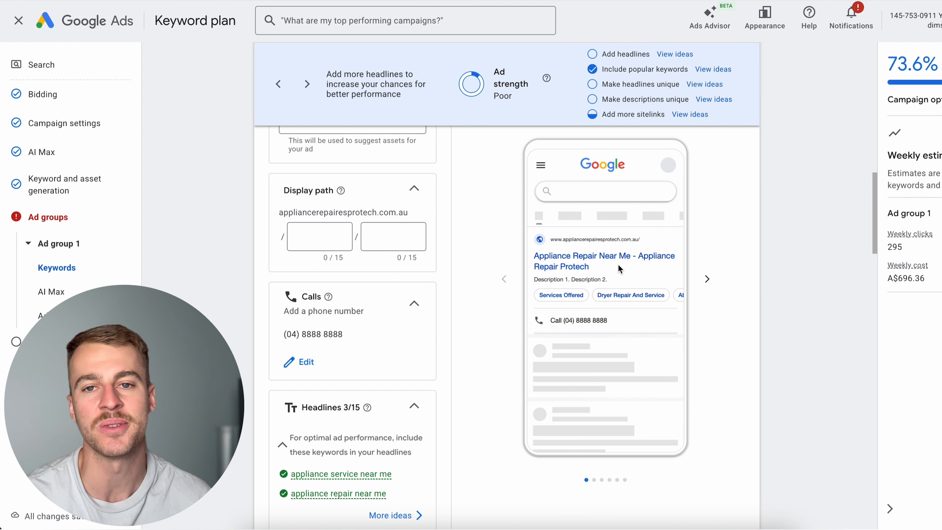
scroll(619, 265, "down", 1)
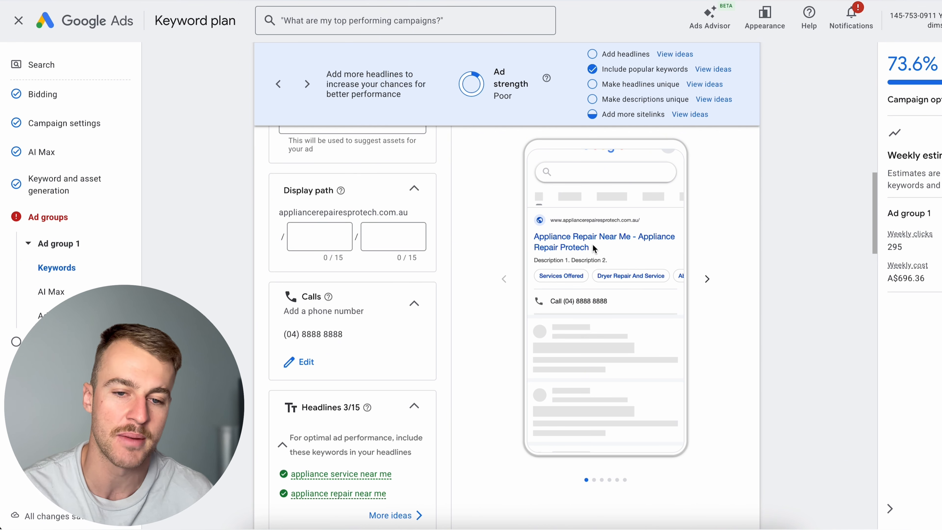
scroll(392, 327, "down", 6)
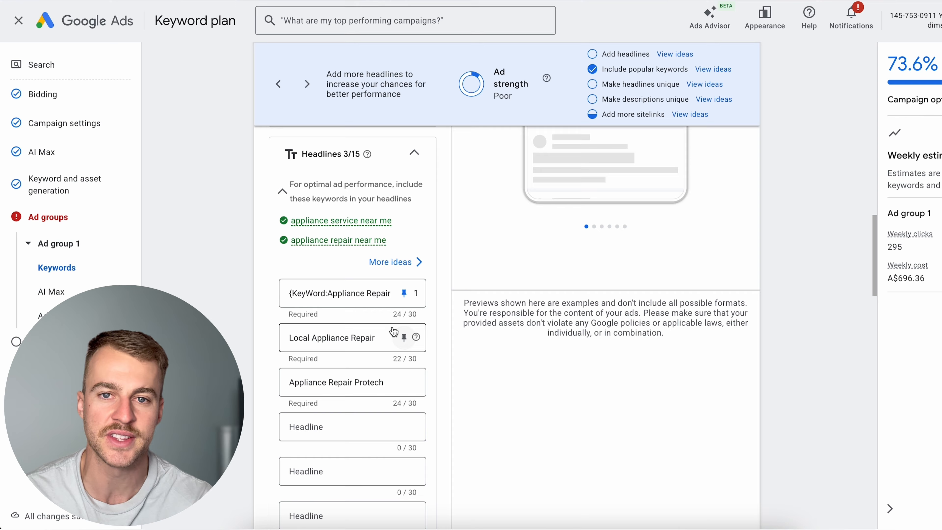
scroll(392, 326, "up", 5)
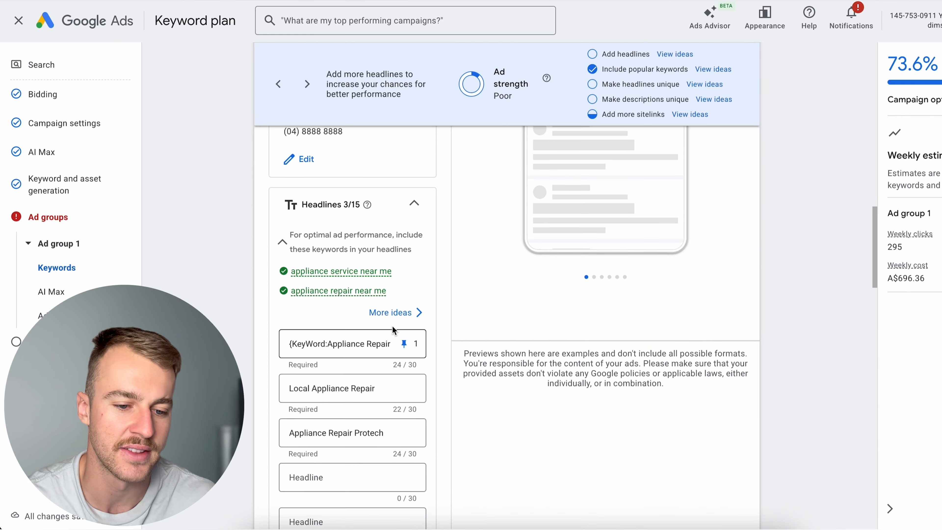
- Replace the second headline with "24/7 Bookings -Fast & Reliable" and try pinning it to show only in position 2
scroll(475, 245, "down", 6)
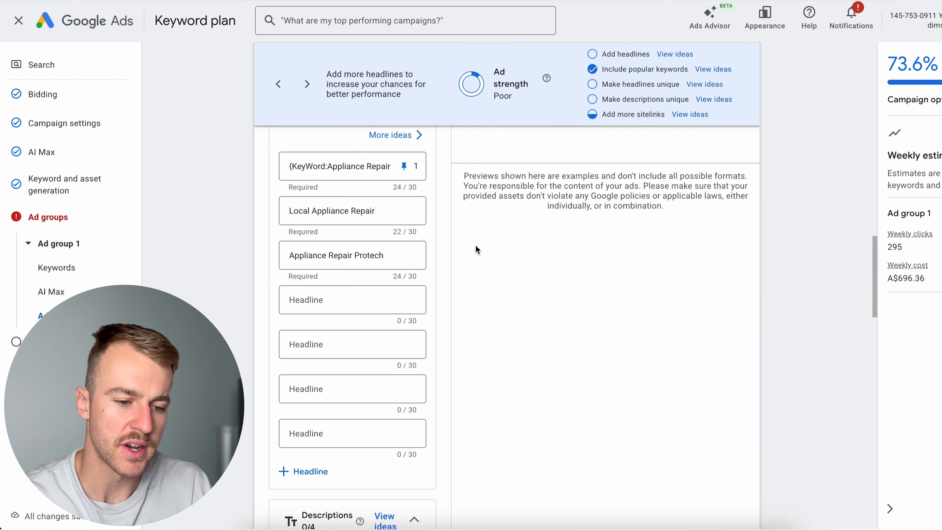
left_click_drag(386, 279, 241, 271)
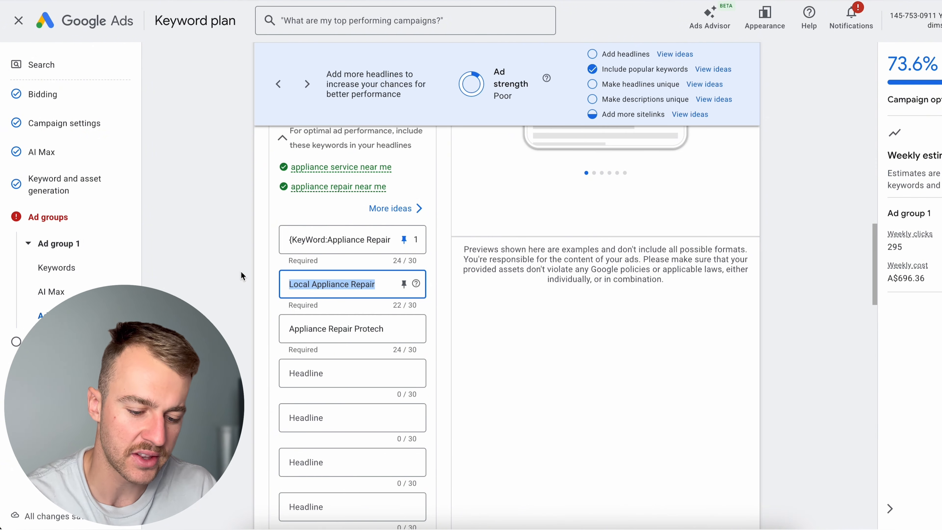
type("24/7 Bookings -Fast & Reliable")
left_click(403, 285)
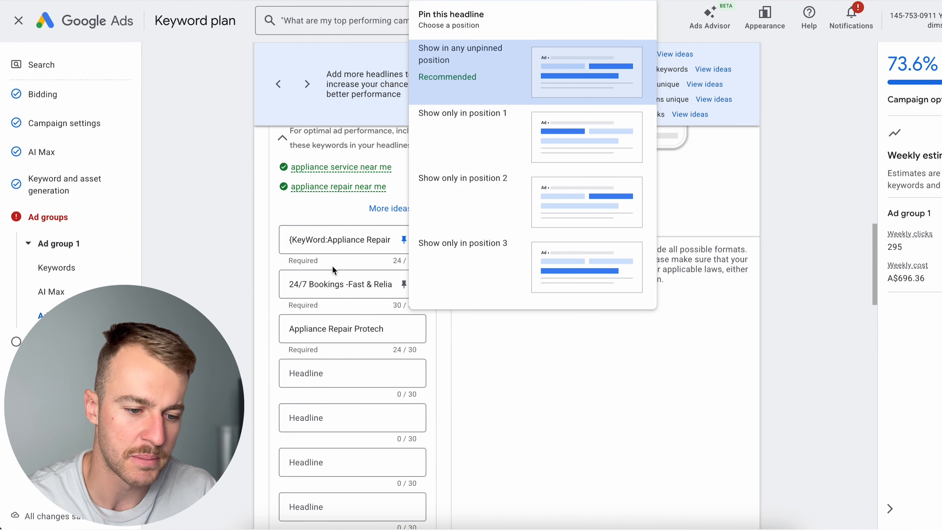
left_click(485, 194)
scroll(472, 264, "up", 1)
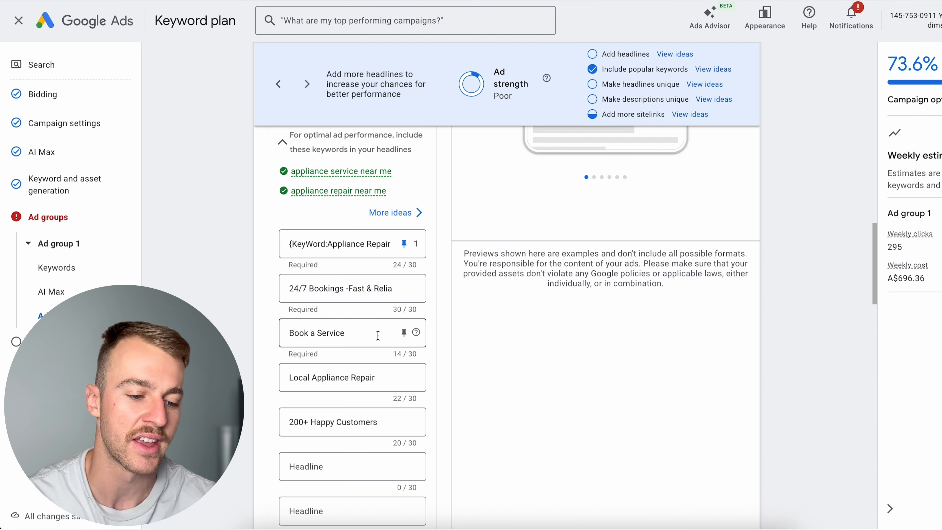
- Review the wording of the "Book a Service" and "24/7 Bookings -Fast & Reliable" headlines
left_click_drag(369, 332, 325, 314)
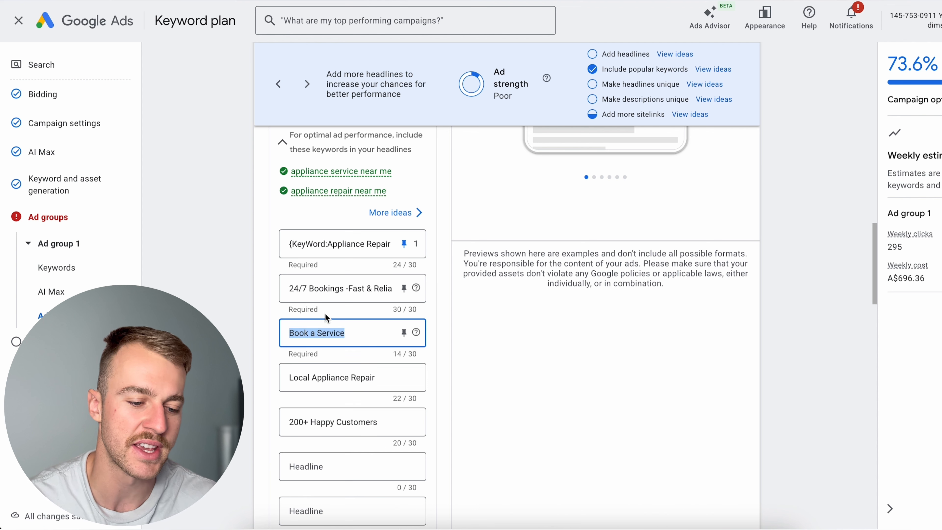
left_click(358, 332)
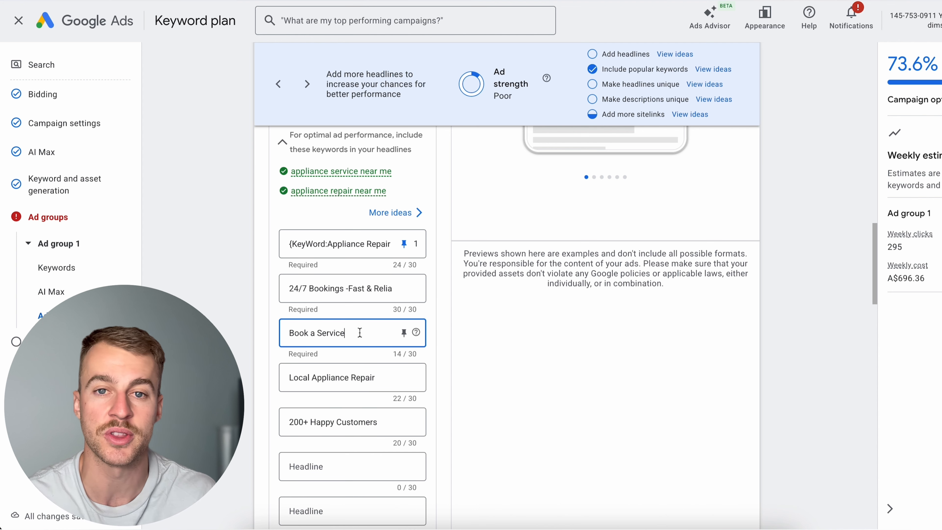
left_click(336, 289)
left_click_drag(299, 289, 392, 289)
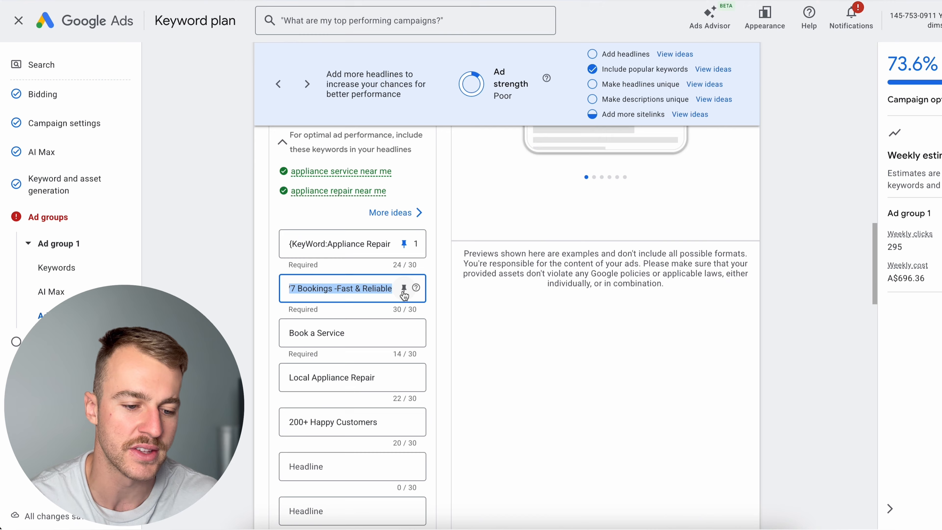
left_click(373, 289)
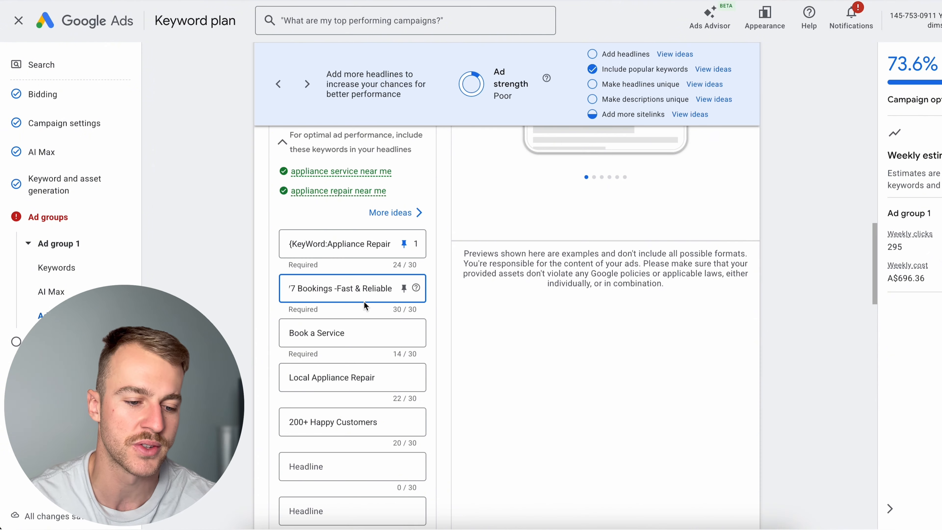
left_click_drag(337, 289, 392, 289)
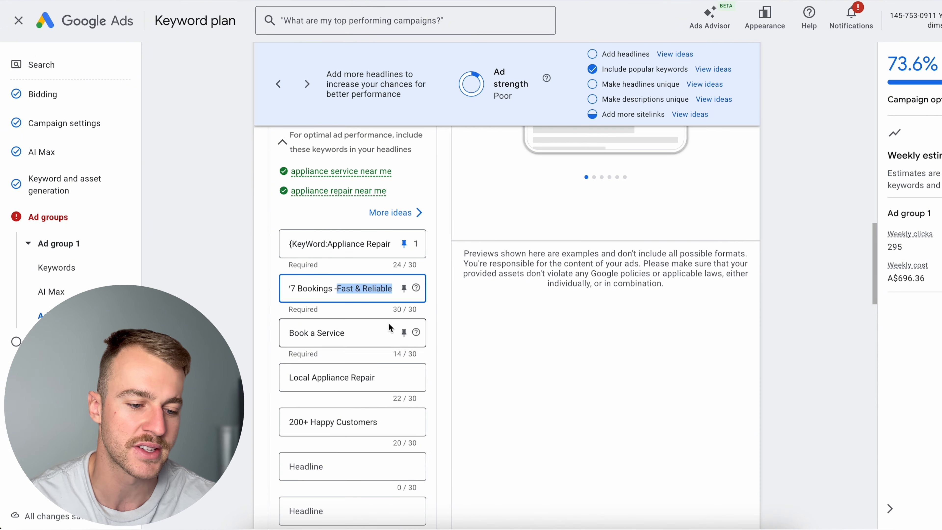
left_click(390, 332)
- Review the wording of the "Local Appliance Repair" and "200+ Happy Customers" headlines
scroll(381, 294, "down", 2)
triple_click(381, 291)
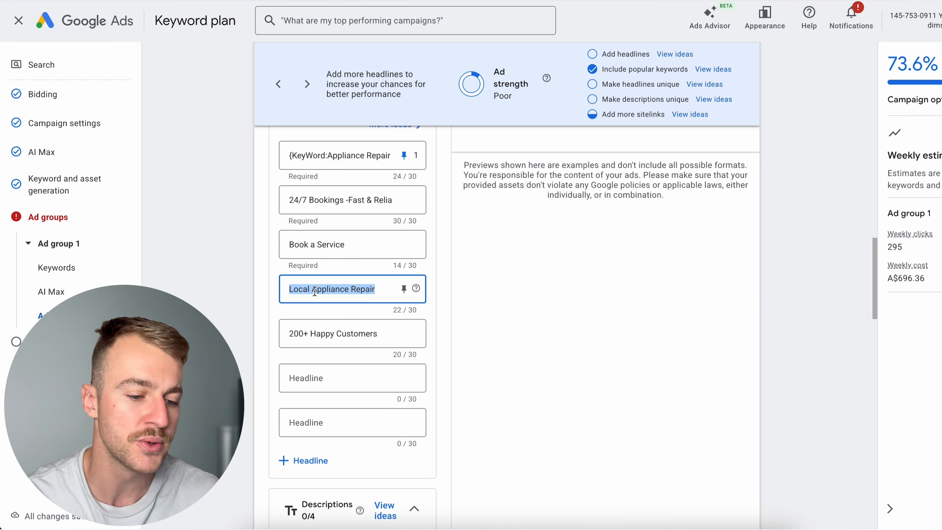
left_click(366, 325)
double_click(384, 291)
left_click_drag(385, 291, 322, 289)
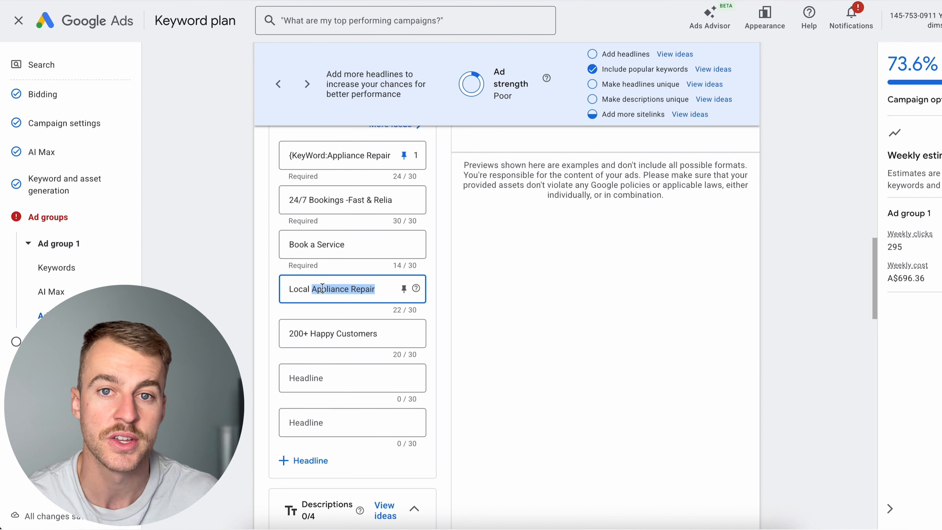
left_click(390, 344)
left_click_drag(390, 343, 276, 333)
left_click(403, 333)
left_click(383, 336)
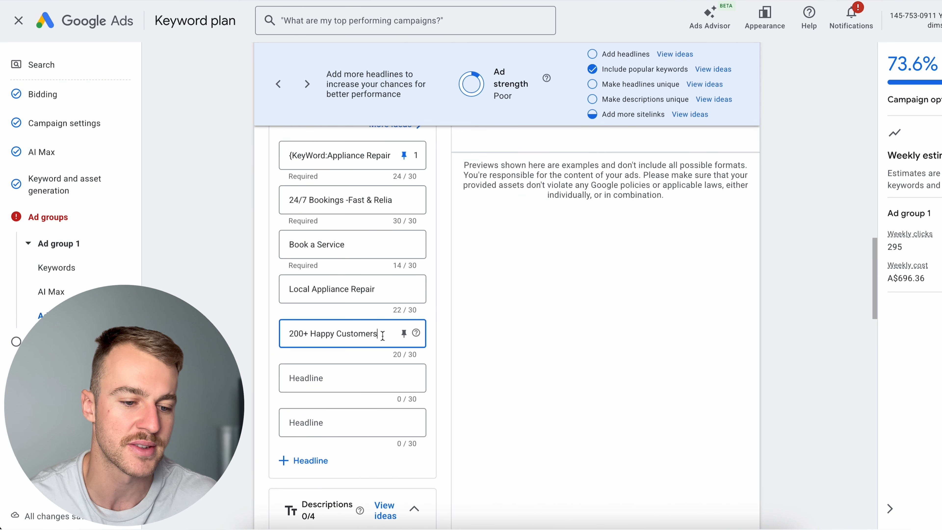
- Unpin the keyword insertion headline to compare the ad strength, and pin it back to position 1
scroll(383, 336, "up", 3)
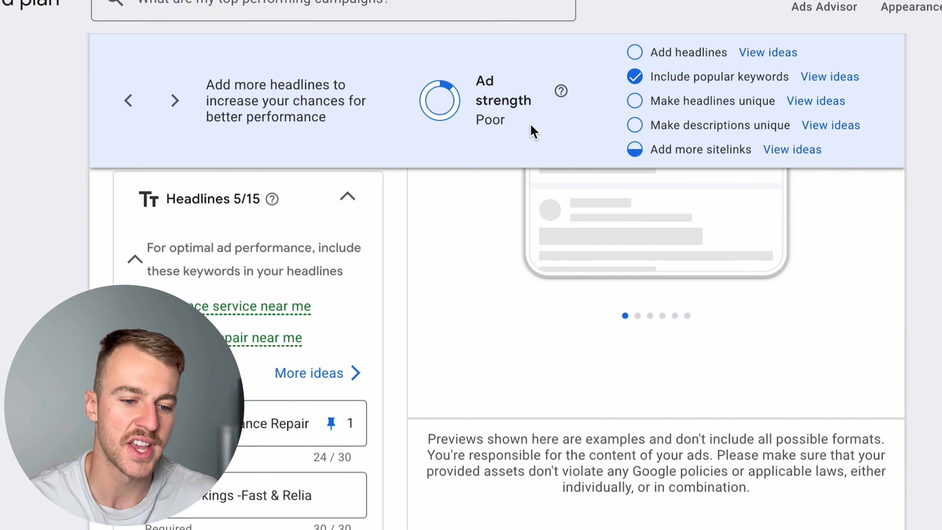
left_click_drag(527, 103, 480, 65)
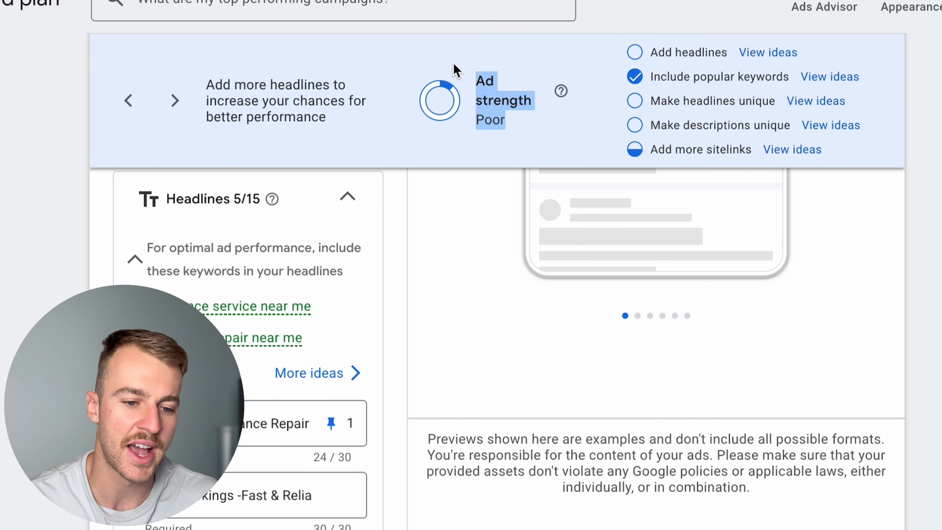
left_click(510, 82)
left_click(331, 423)
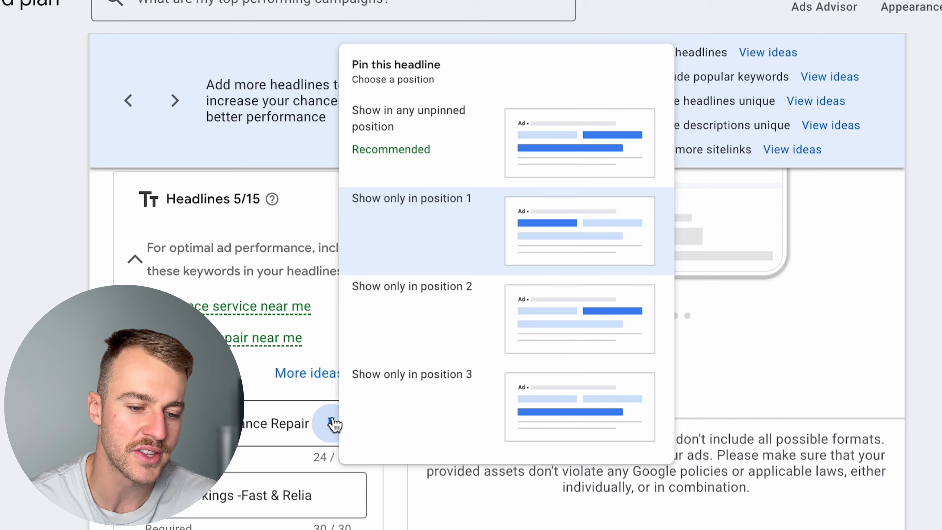
left_click(458, 68)
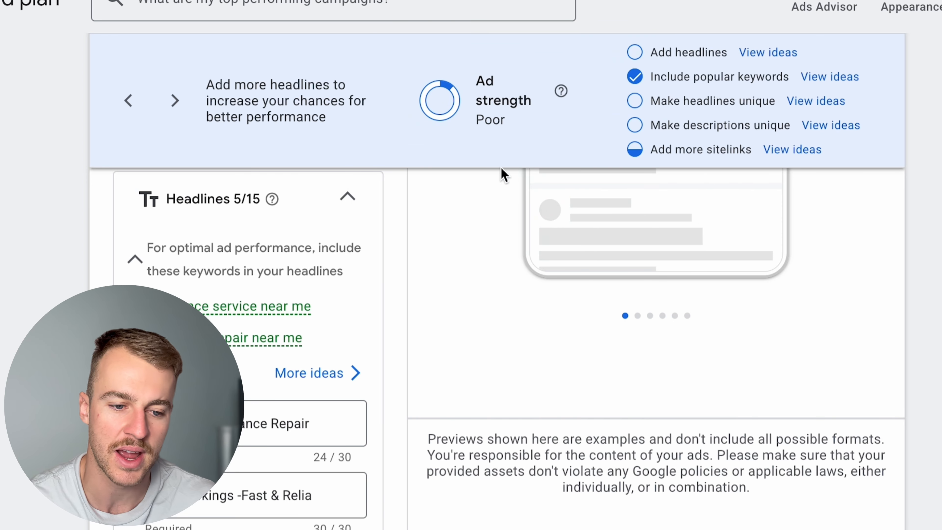
left_click_drag(527, 126, 459, 99)
left_click(442, 192)
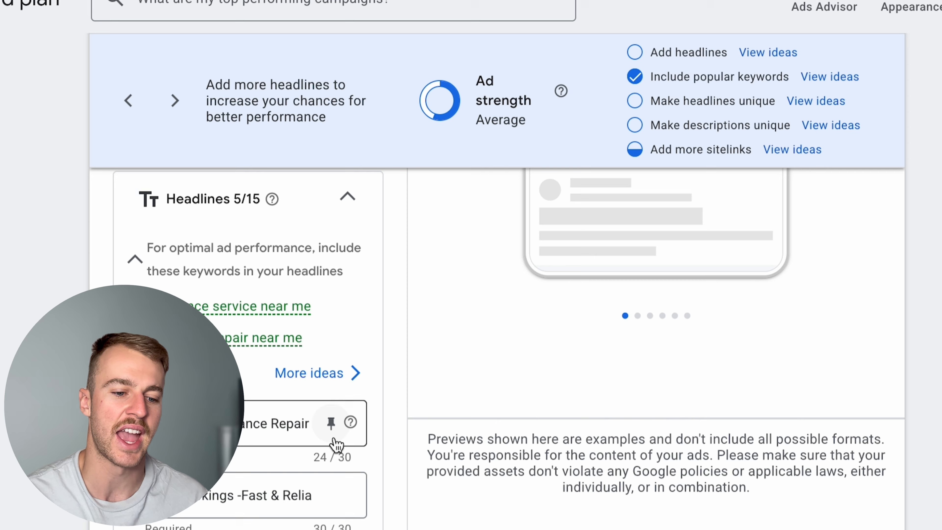
left_click(332, 438)
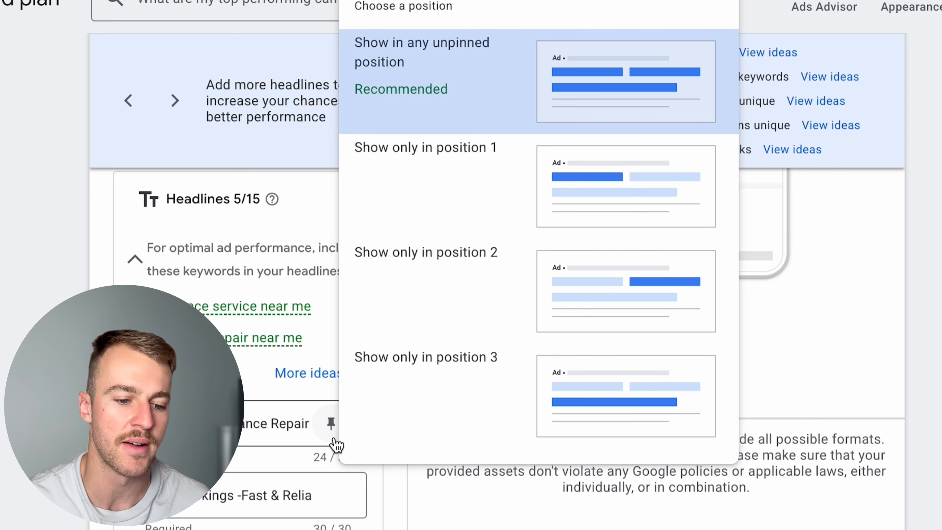
left_click(456, 213)
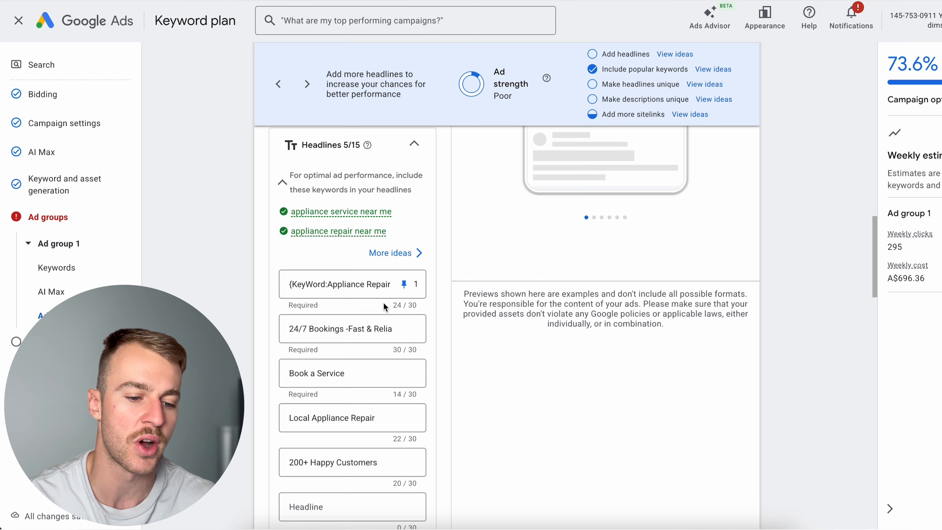
- Add the descriptions "Fast, reliable repairs. Same-day options available. Book a time in minutes." and "Honest advice, quality parts, and repairs that actually last. No runaround."
scroll(420, 329, "up", 2)
scroll(420, 329, "up", 4)
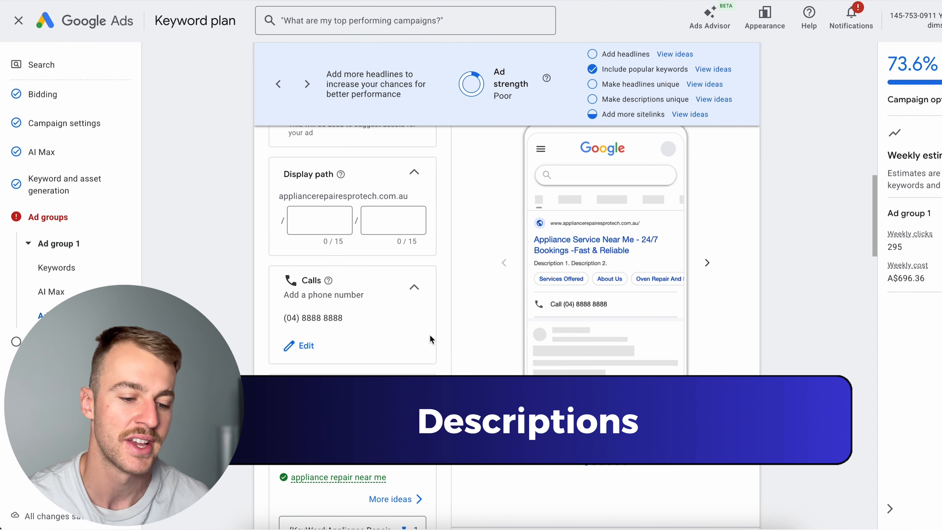
scroll(431, 340, "down", 20)
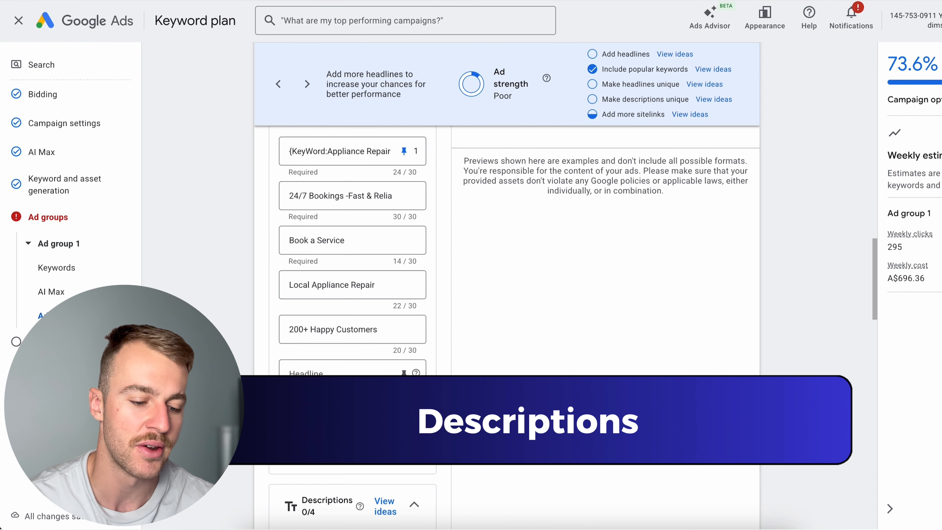
left_click(345, 281)
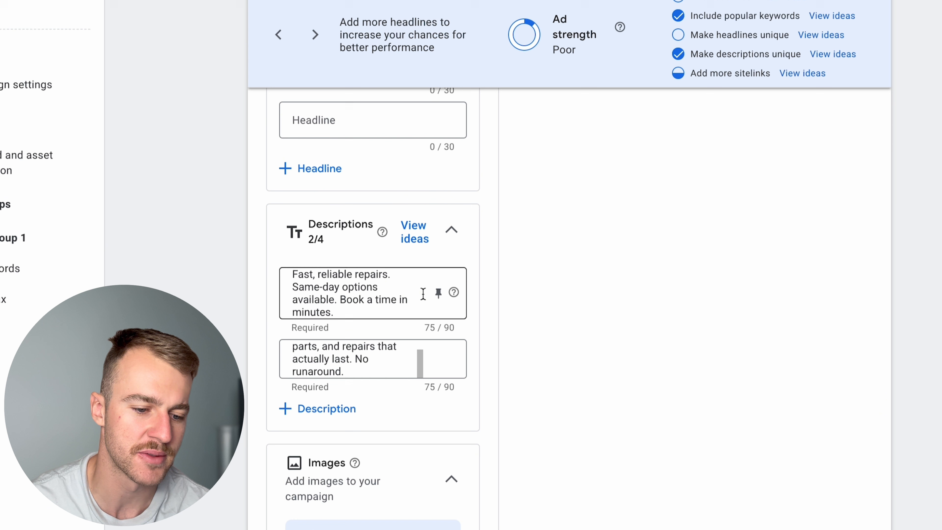
- Pin the first description to show only in position 1 and check the ad preview
left_click(438, 293)
left_click(533, 106)
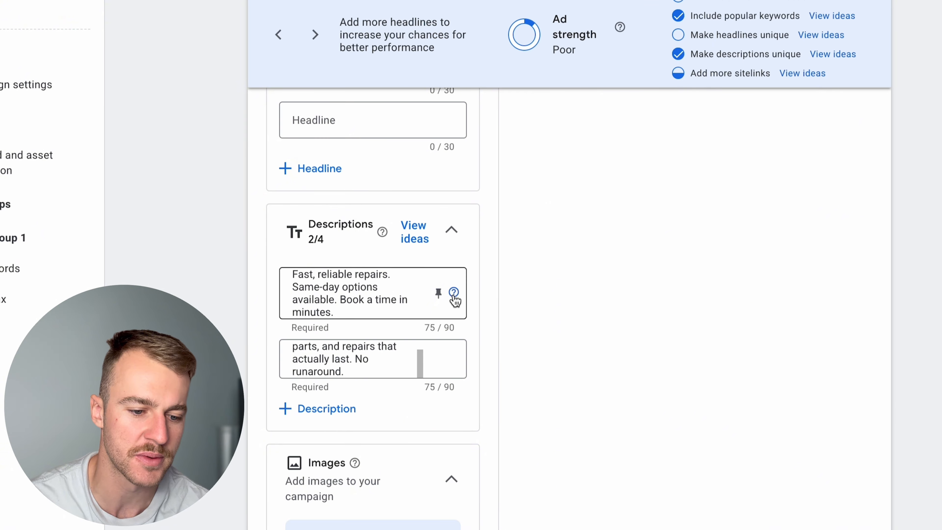
left_click(438, 293)
left_click(530, 158)
scroll(543, 315, "up", 10)
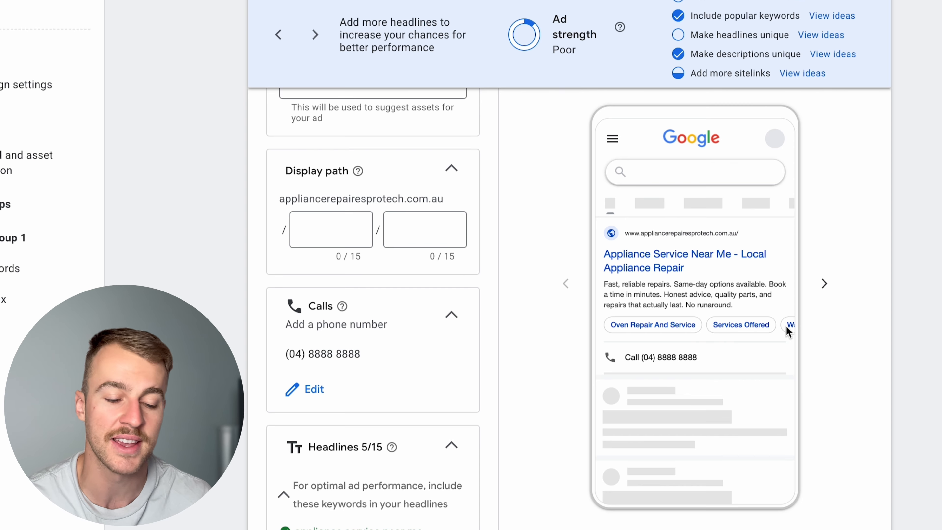
- Add three images of a technician in blue overalls repairing kitchen appliances to the campaign and save the selection
scroll(618, 429, "down", 20)
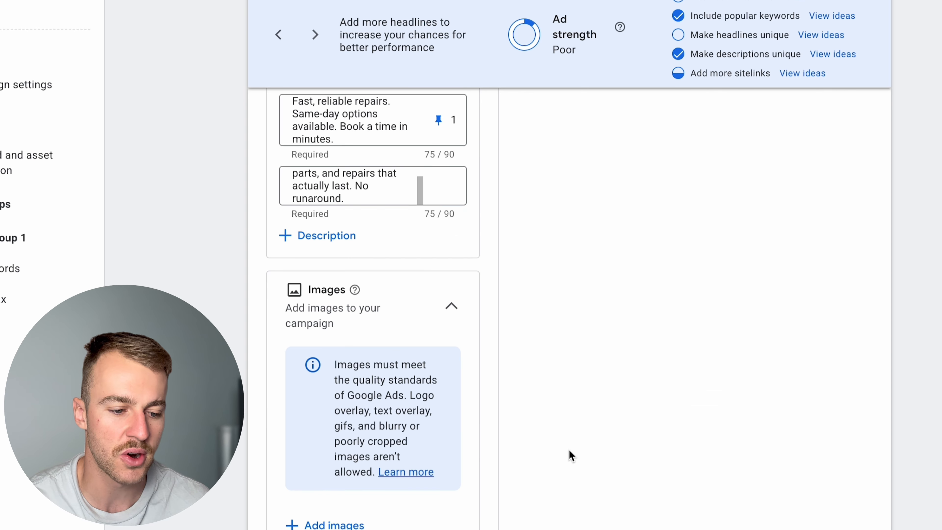
scroll(571, 455, "down", 1)
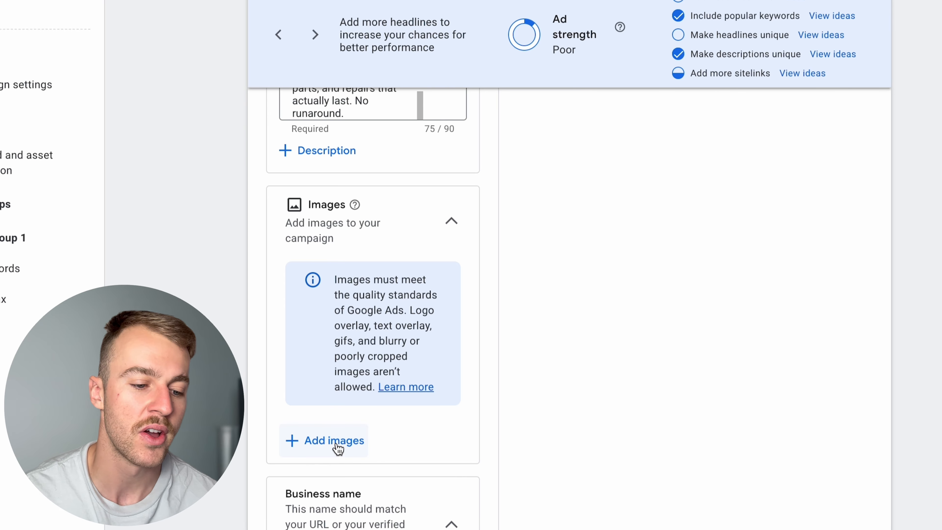
left_click(338, 448)
left_click(649, 275)
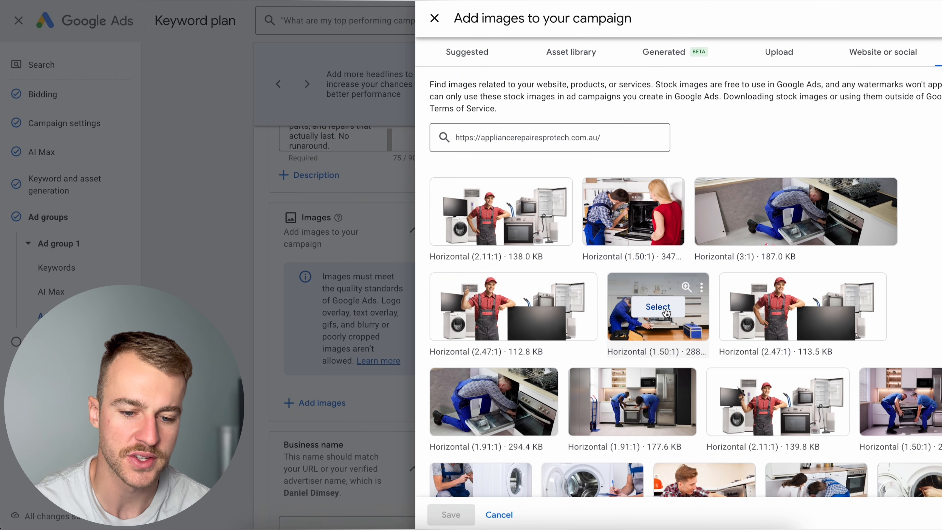
left_click(659, 307)
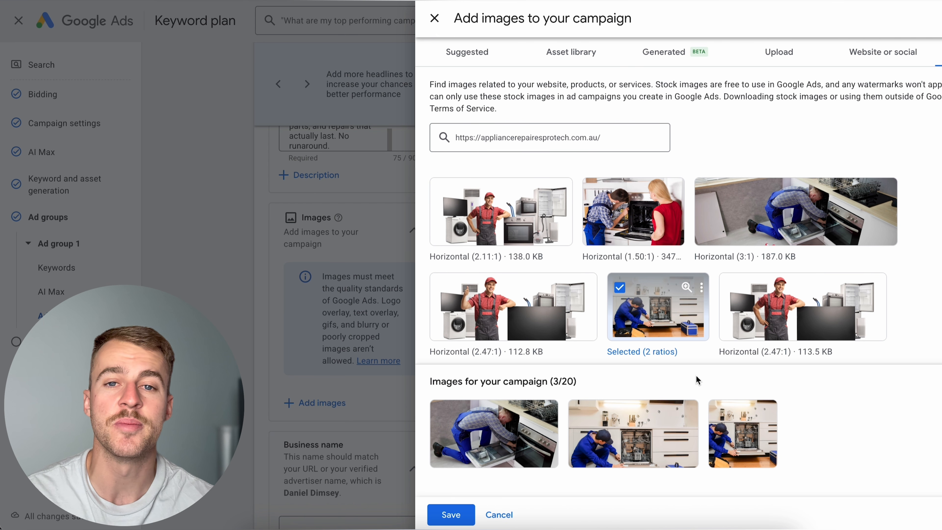
left_click(451, 514)
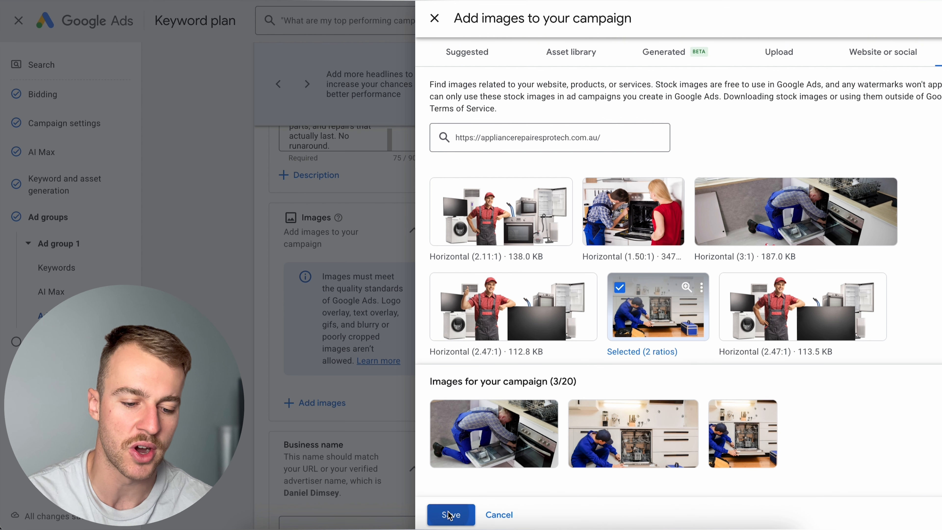
scroll(528, 458, "down", 5)
scroll(528, 459, "up", 5)
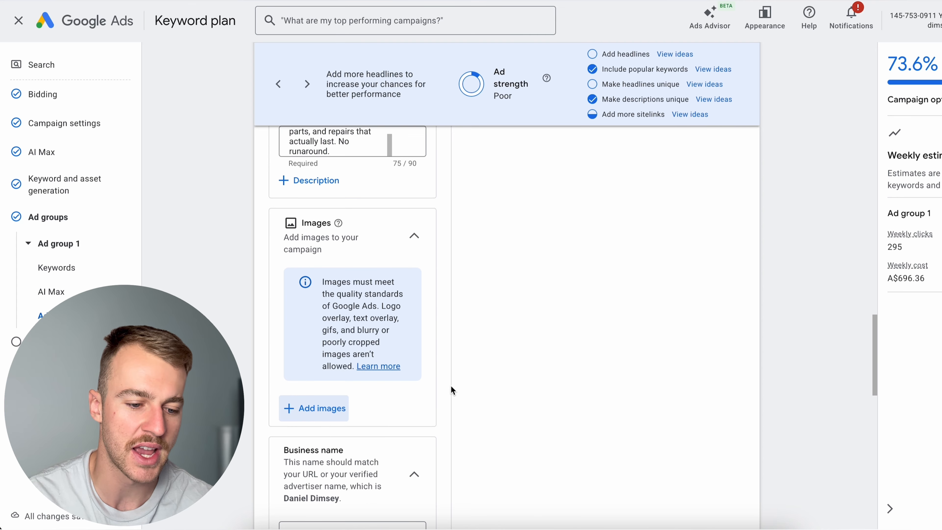
- Try to create a sixth sitelink with the text "Book Now" and a final URL
scroll(337, 404, "down", 7)
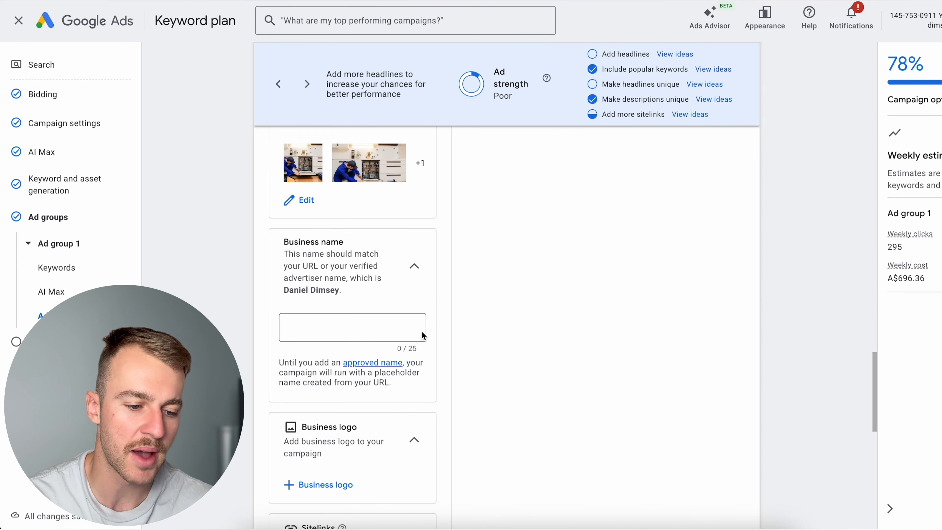
scroll(372, 360, "down", 3)
scroll(336, 424, "down", 7)
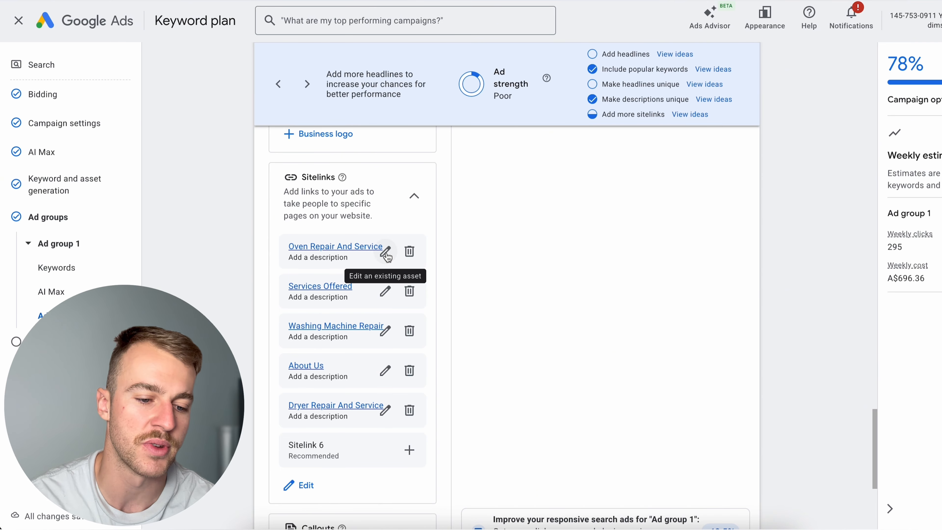
left_click(409, 450)
left_click(369, 138)
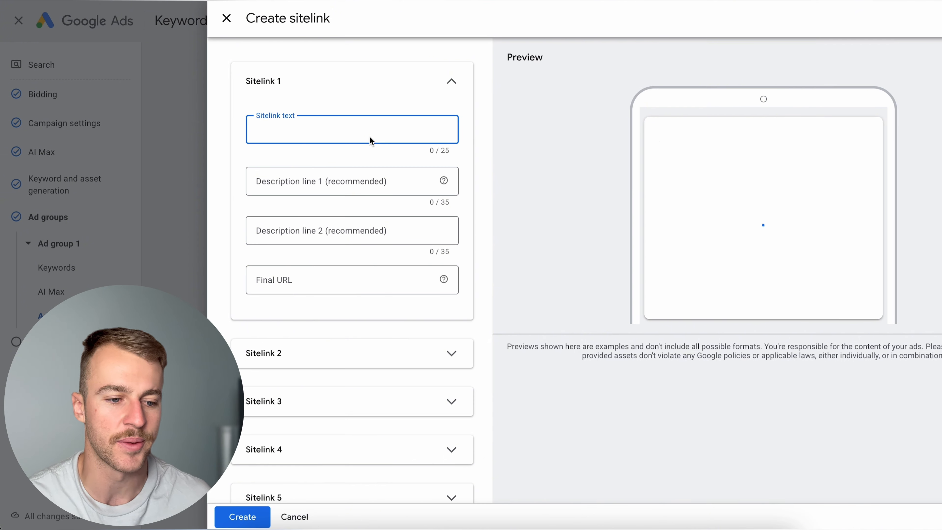
type("Book")
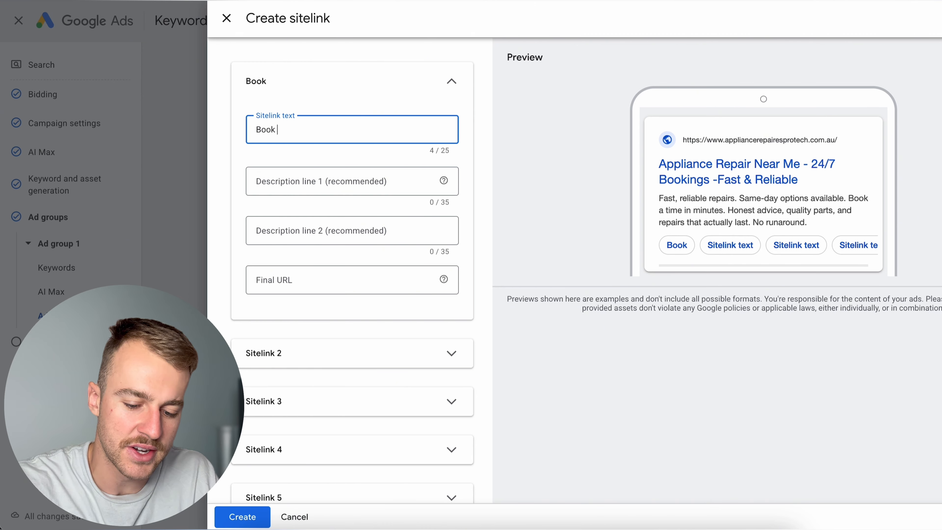
type(" Now")
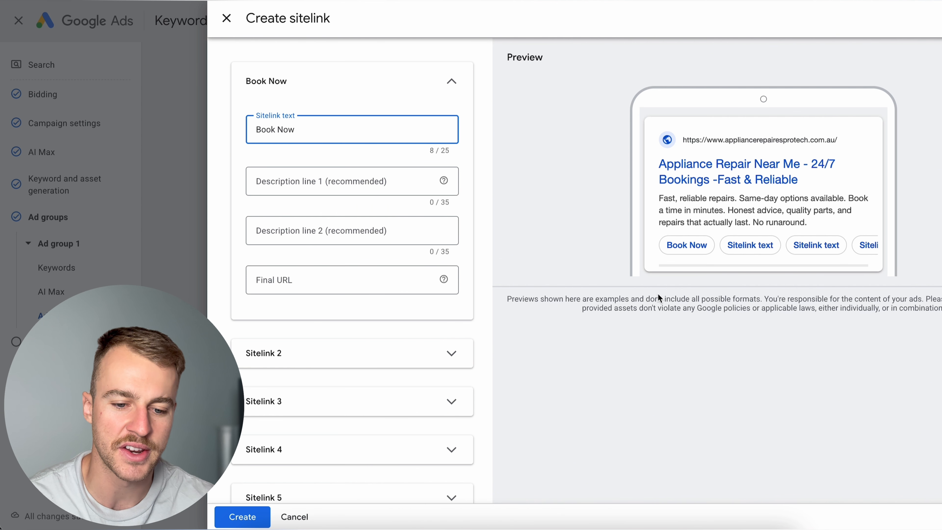
left_click(382, 283)
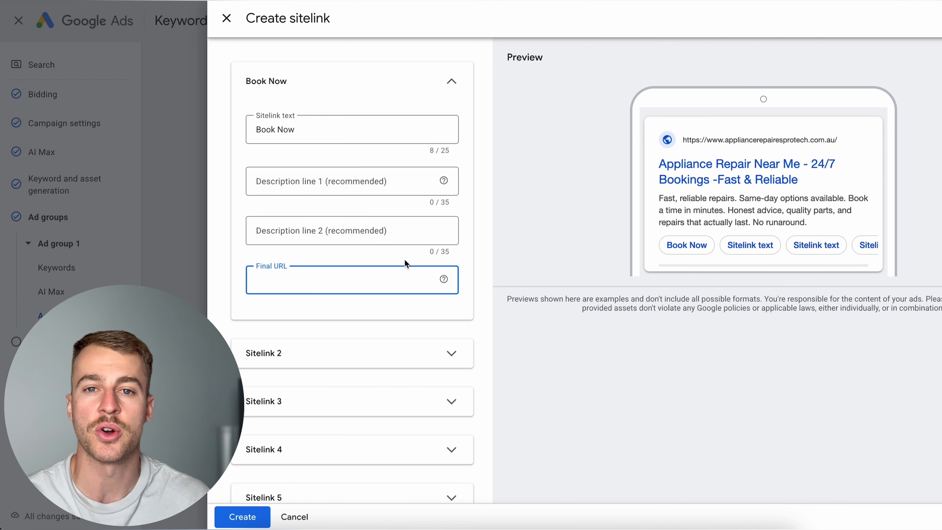
left_click(314, 336)
left_click(314, 362)
left_click(315, 362)
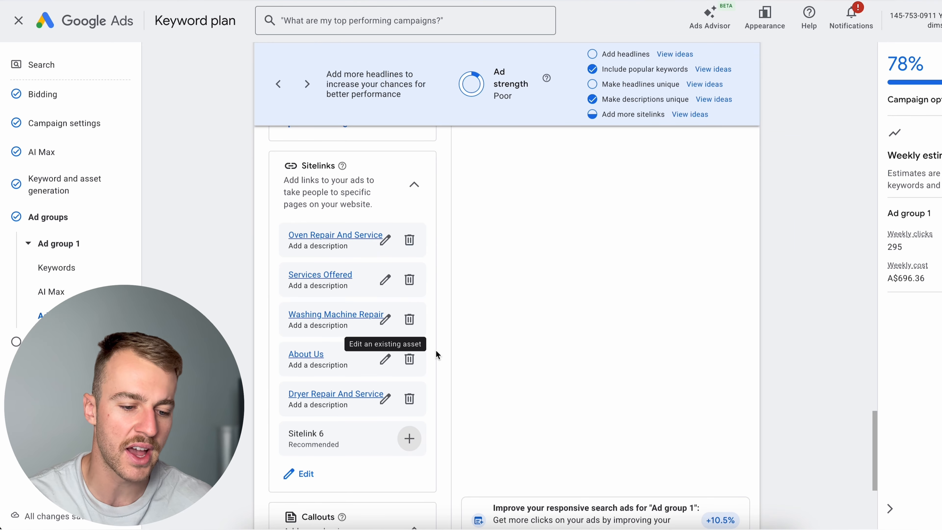
scroll(437, 354, "down", 6)
left_click(307, 332)
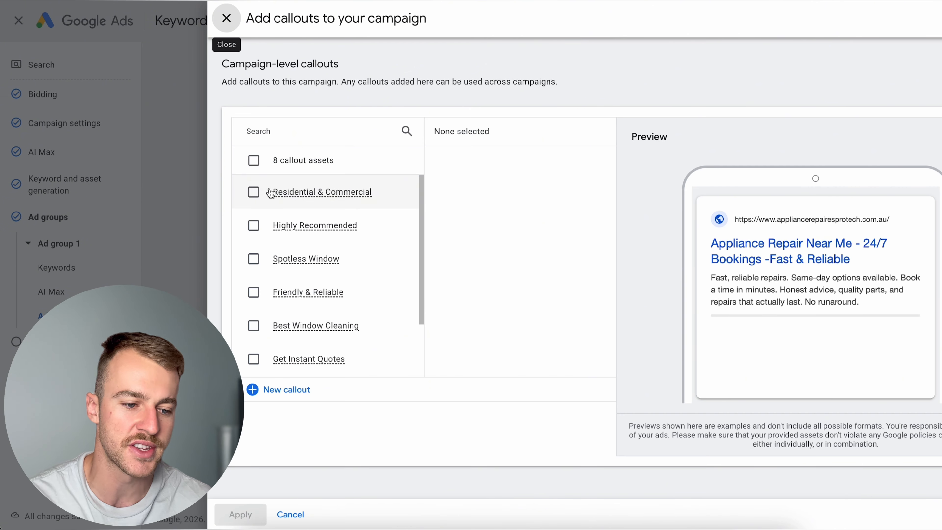
left_click(254, 191)
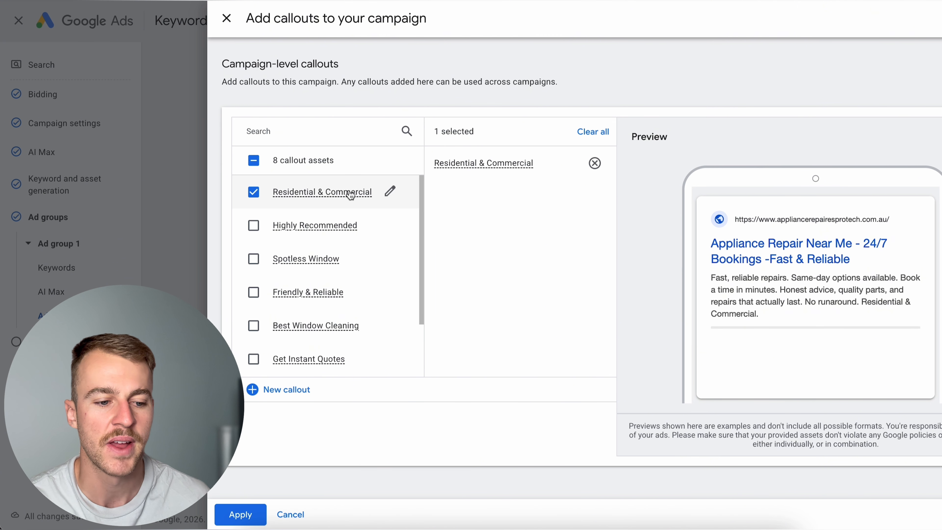
left_click(269, 201)
left_click(228, 21)
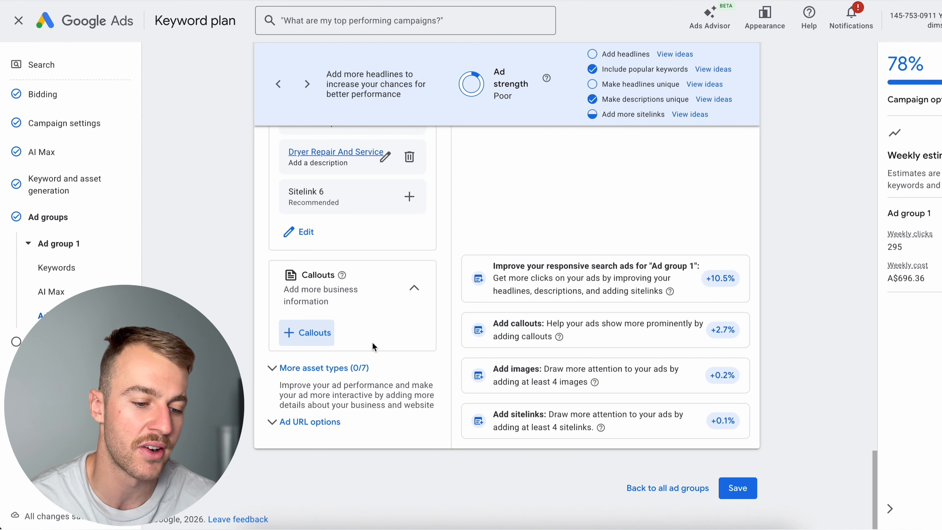
- Examine the additional asset types for the ad, including promotions, prices, messages, structured snippets, lead forms and apps
left_click(356, 368)
scroll(382, 223, "down", 6)
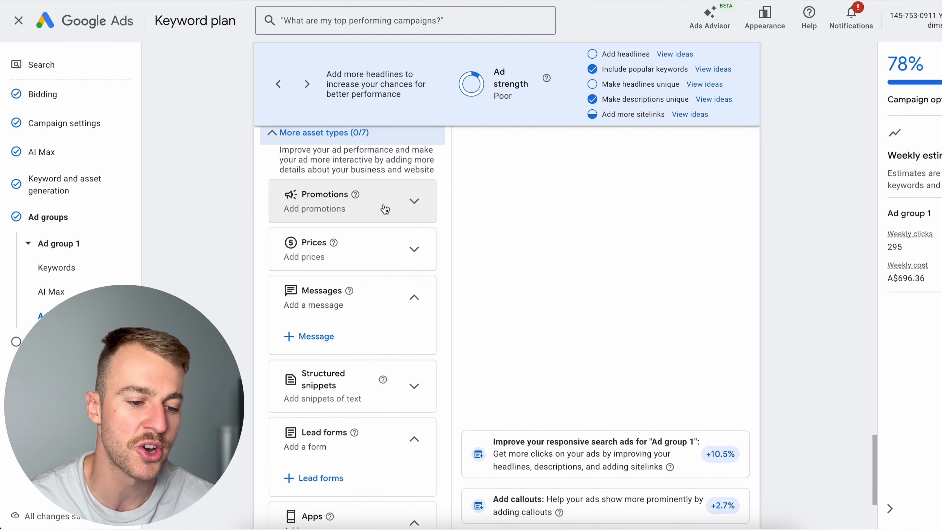
scroll(398, 248, "down", 1)
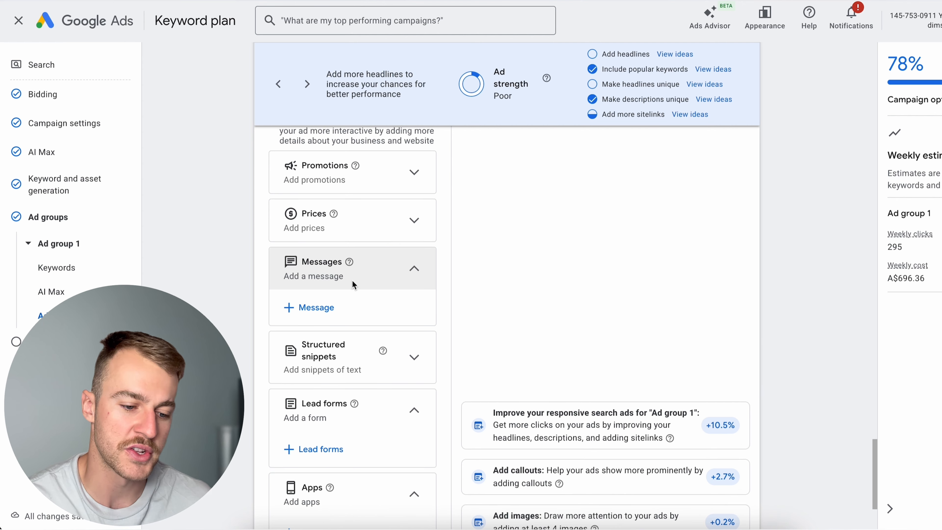
scroll(336, 415, "down", 1)
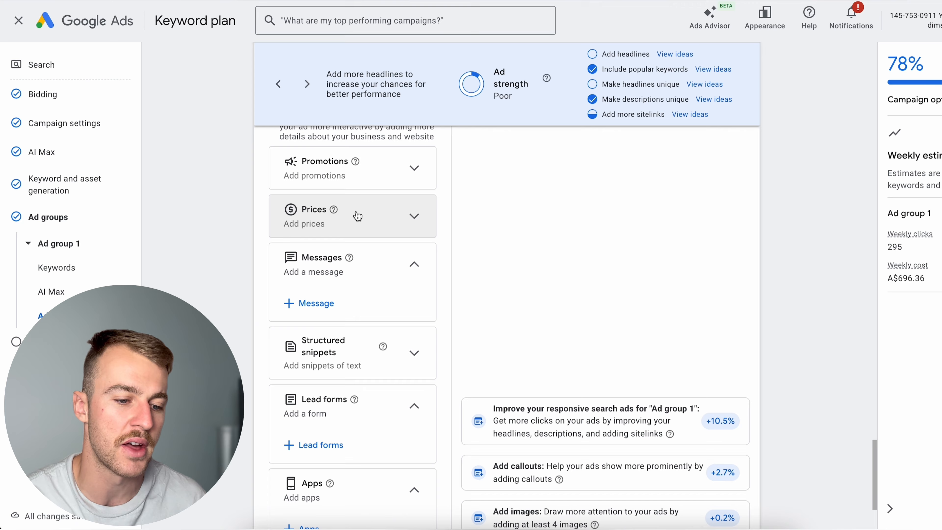
scroll(384, 342, "down", 1)
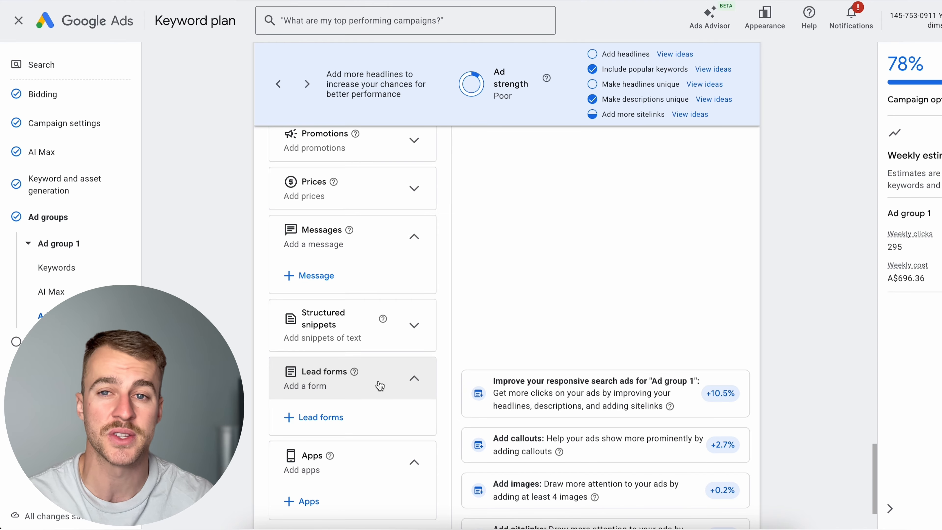
scroll(380, 386, "down", 4)
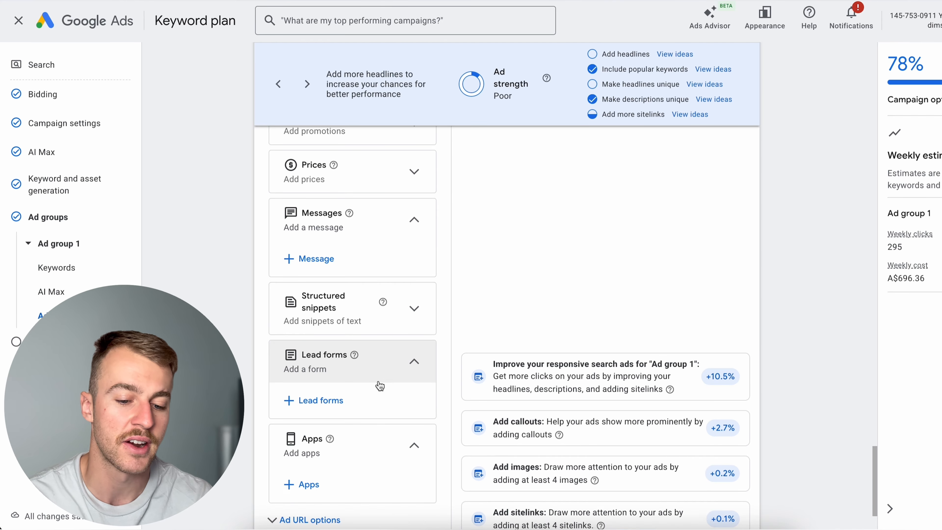
scroll(378, 371, "up", 15)
scroll(378, 367, "up", 6)
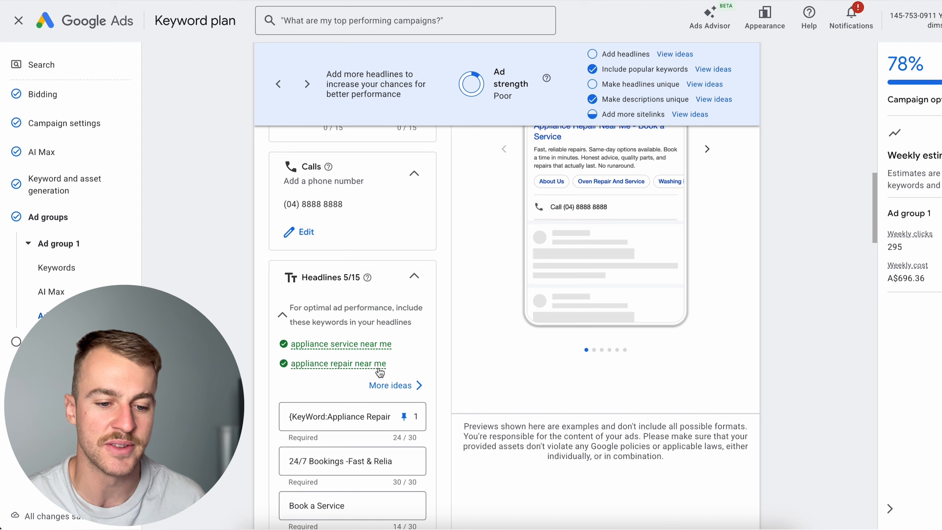
- Save the ad for Ad group 1 and continue from the ad groups overview to the budget settings
scroll(552, 368, "down", 15)
scroll(552, 365, "down", 8)
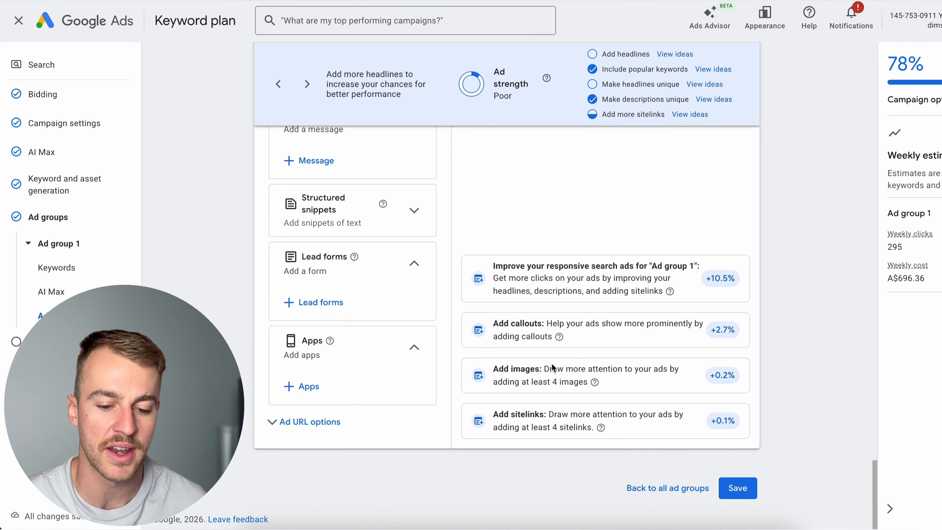
left_click(743, 490)
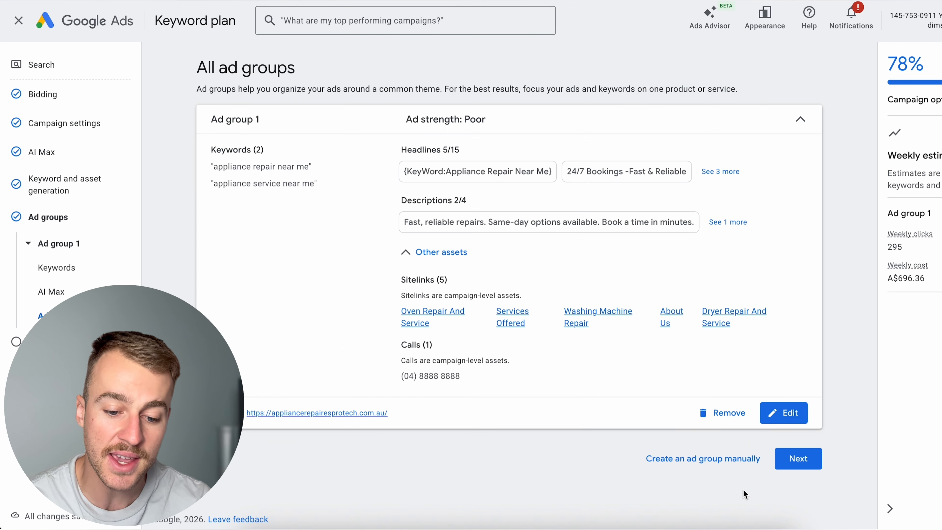
left_click(798, 459)
- Keep the recommended average daily budget of A$99.48 and continue to the campaign review
scroll(595, 354, "down", 2)
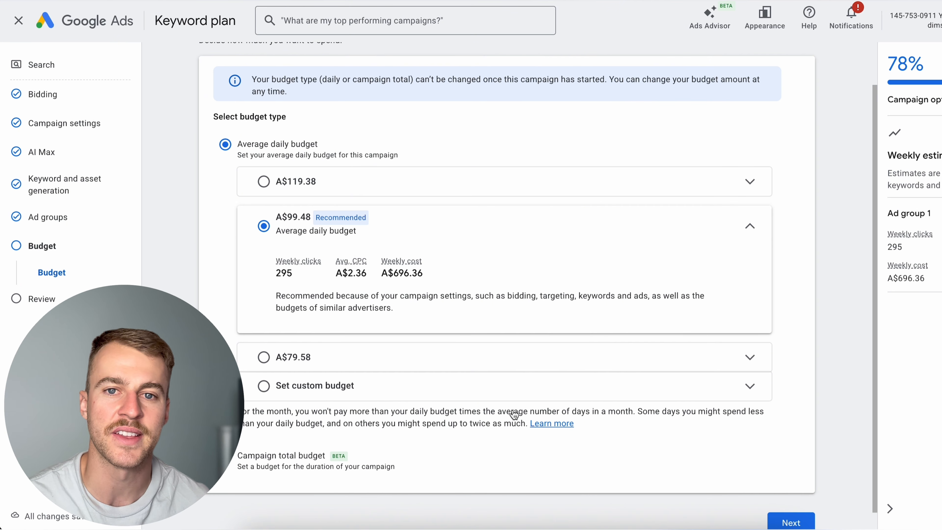
scroll(514, 415, "down", 1)
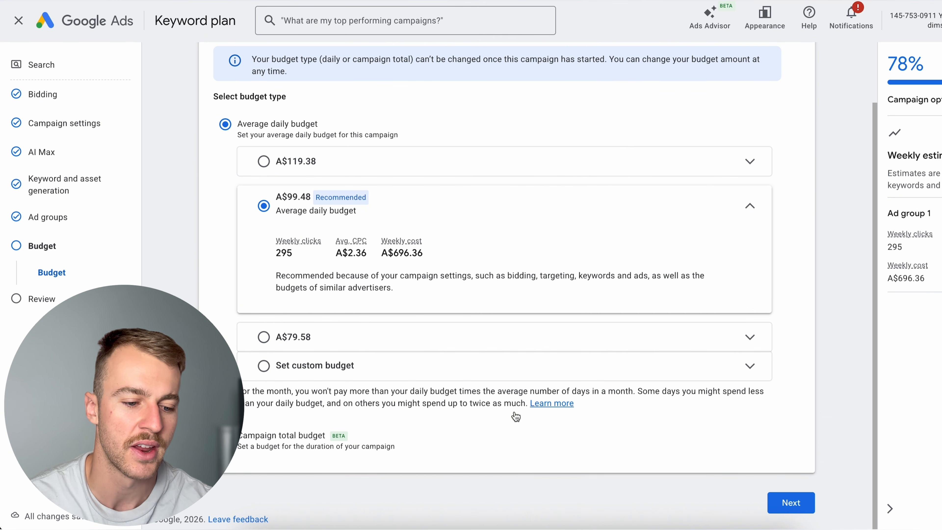
left_click(791, 504)
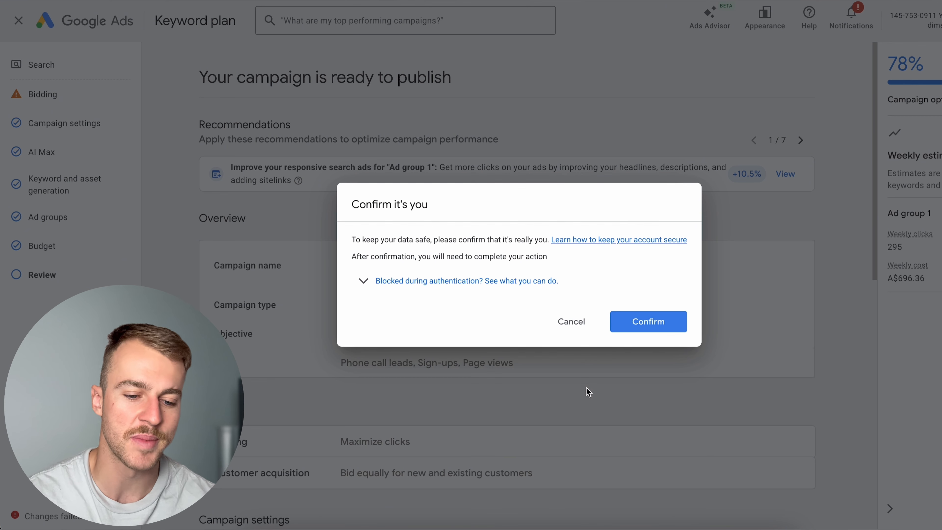
- Dismiss the identity confirmation and review the campaign summary down to the budget
left_click(570, 321)
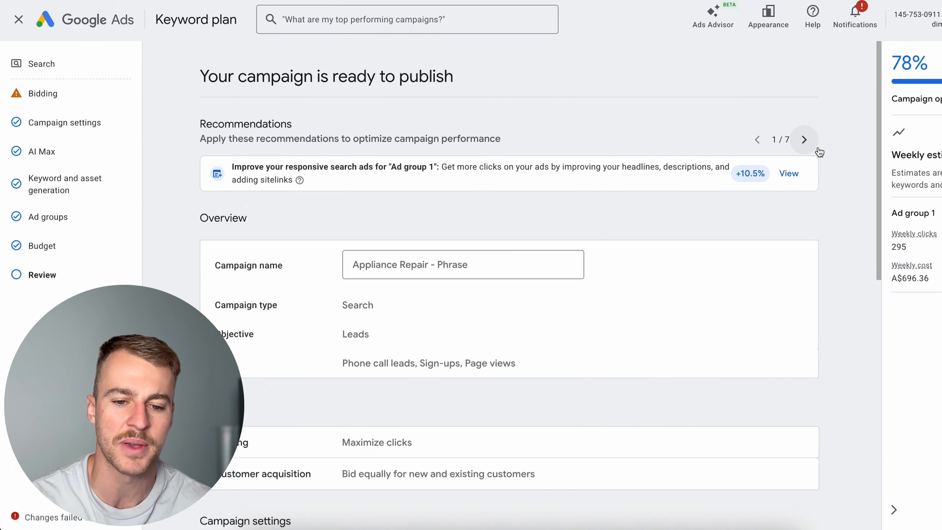
scroll(820, 149, "down", 10)
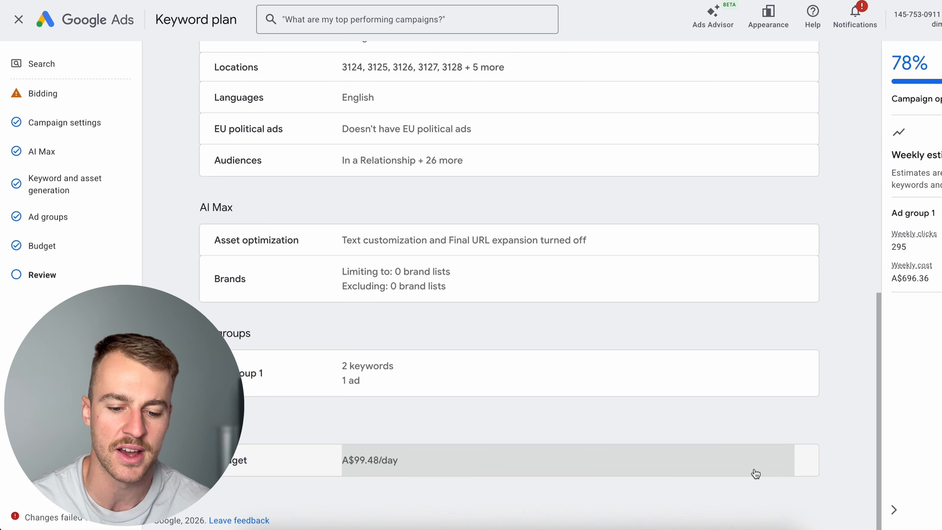